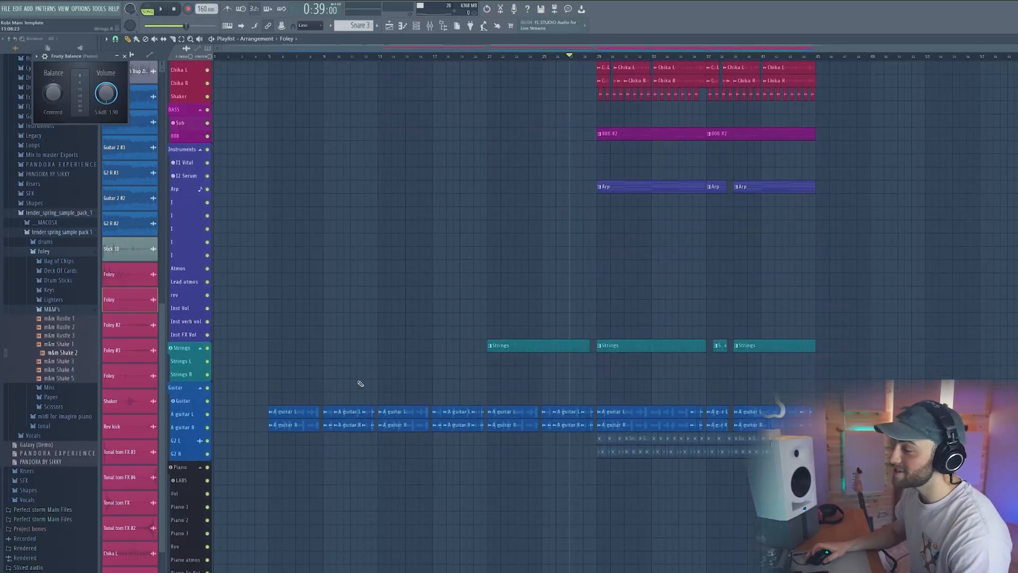
Play only the Guitar group's tracks in the playlist, keeping its sub-tracks expanded.
scroll(360, 384, up, 3)
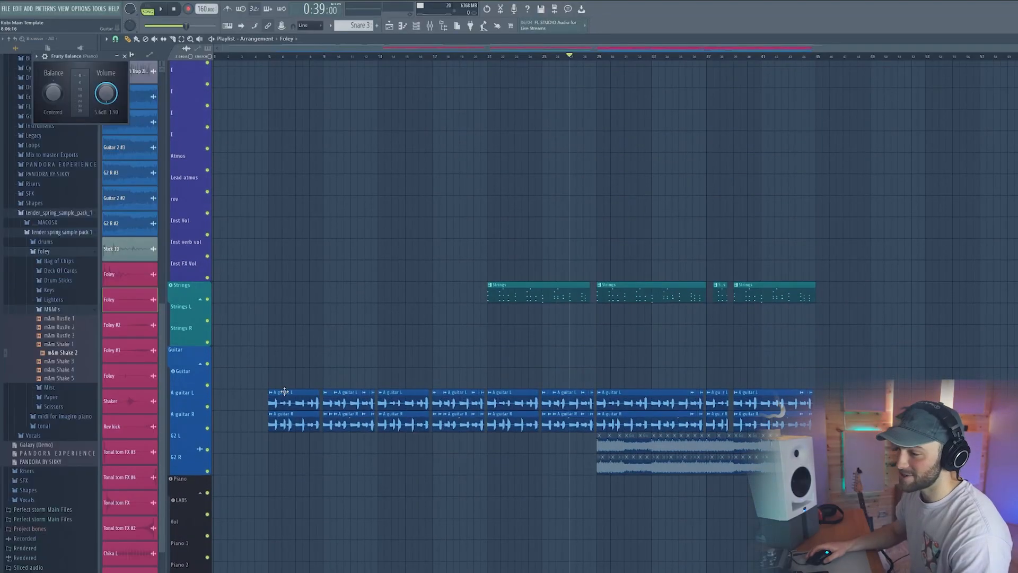
click(205, 409)
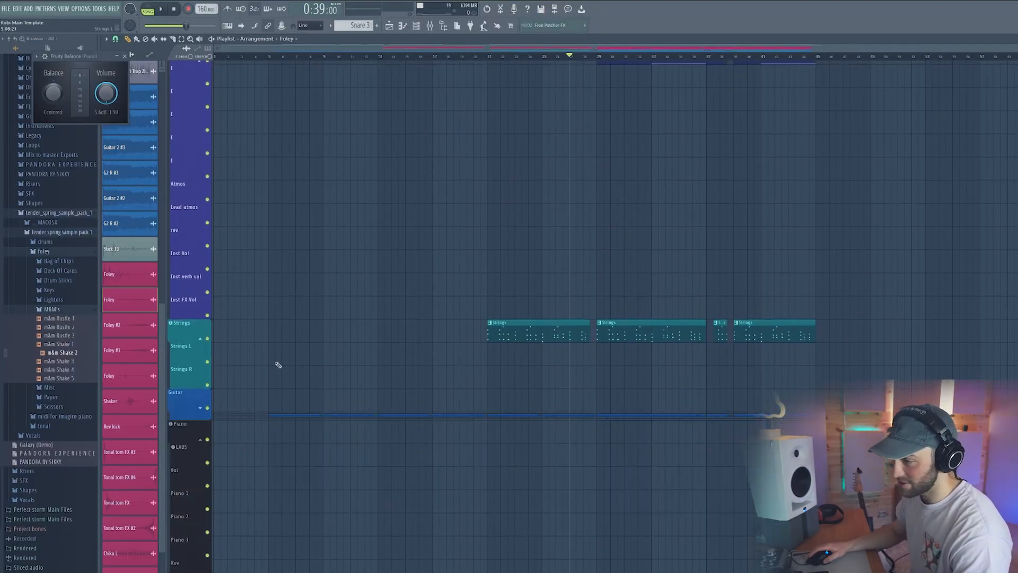
click(207, 409)
key(space)
scroll(388, 265, down, 5)
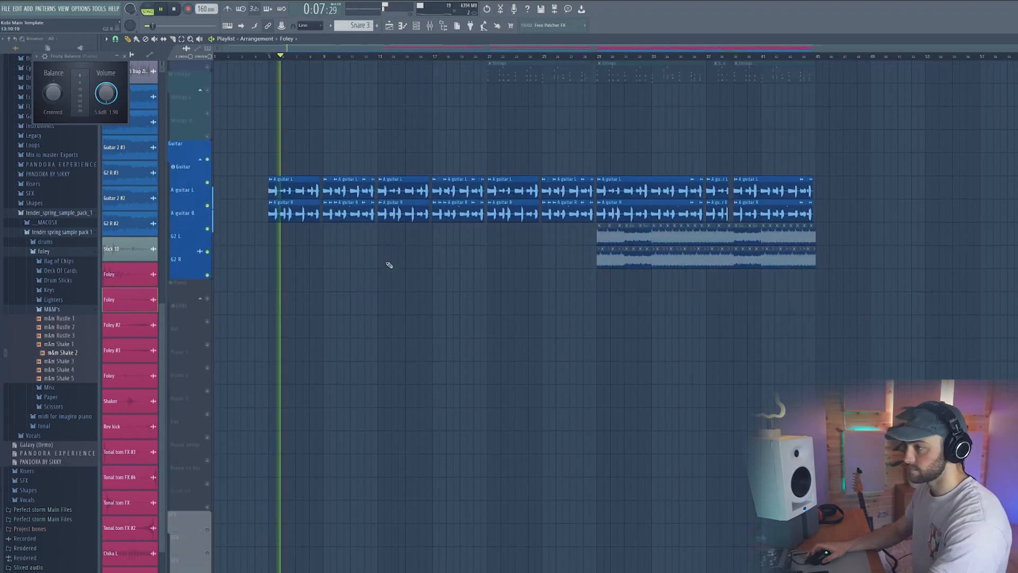
scroll(389, 265, down, 3)
Open the mixer, reposition it lower, and examine the guitar and send tracks during playback.
key(F9)
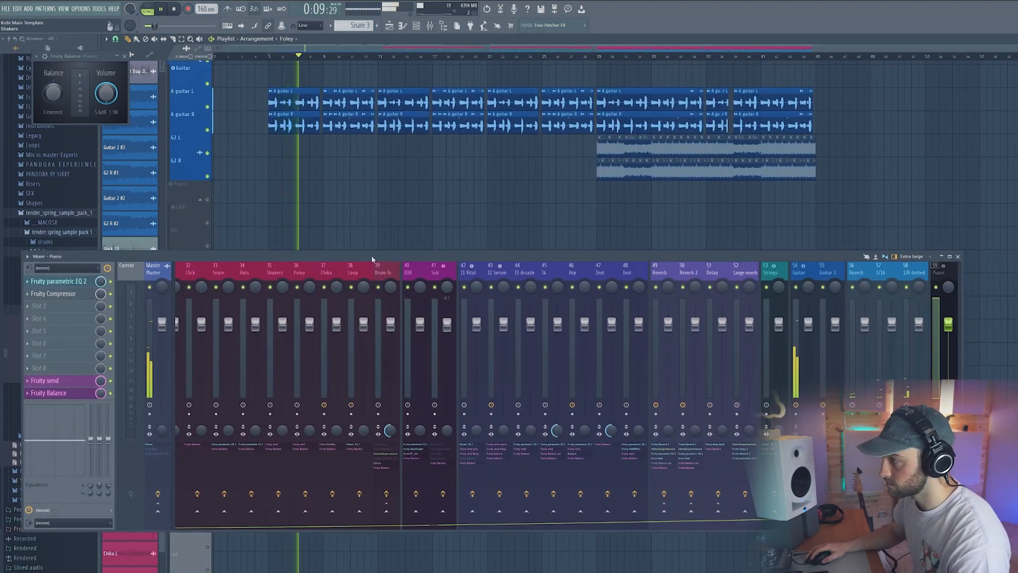
drag(373, 259, 349, 279)
scroll(408, 290, right, 8)
scroll(408, 290, left, 3)
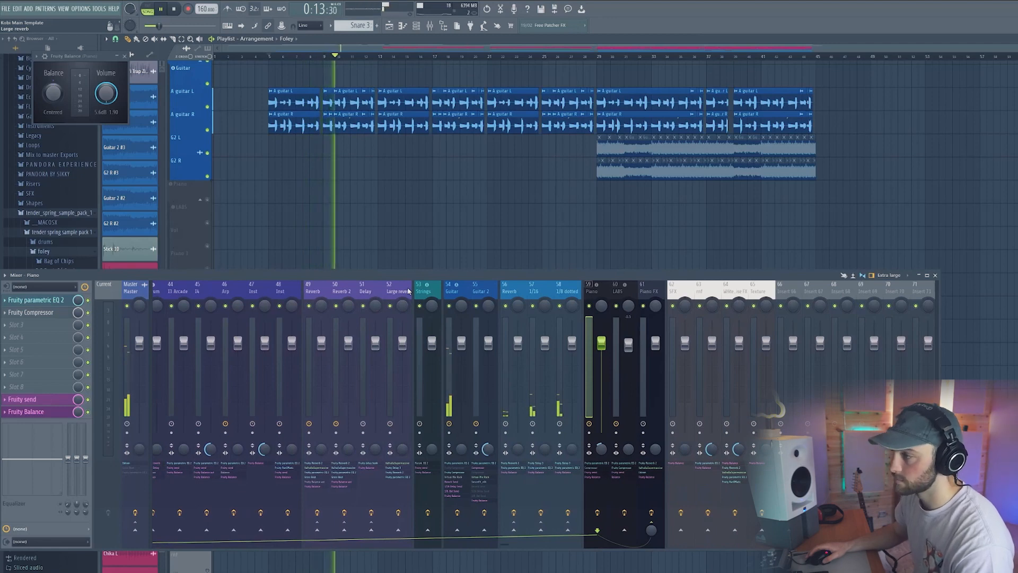
scroll(366, 212, up, 1)
key(space)
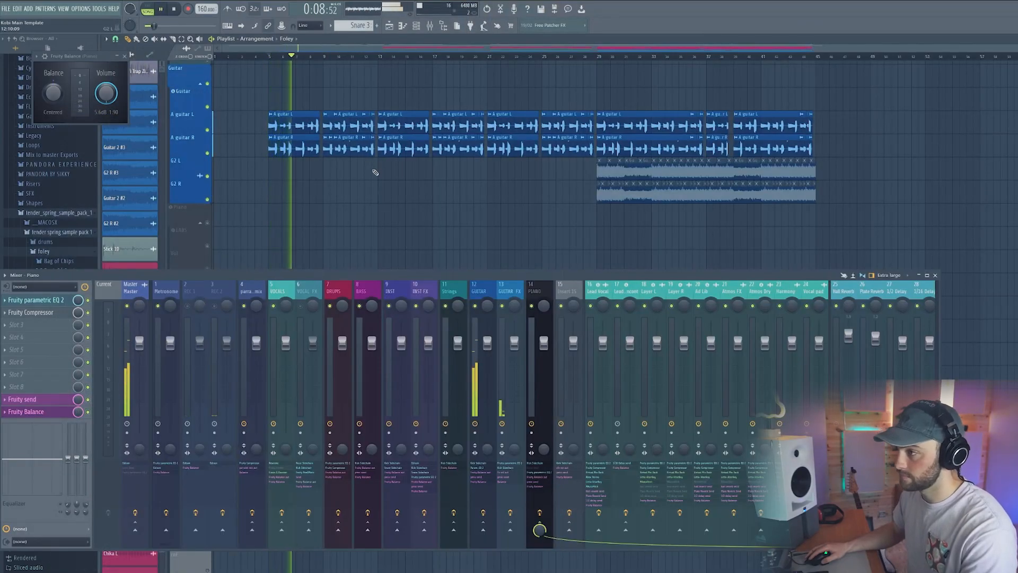
key(space)
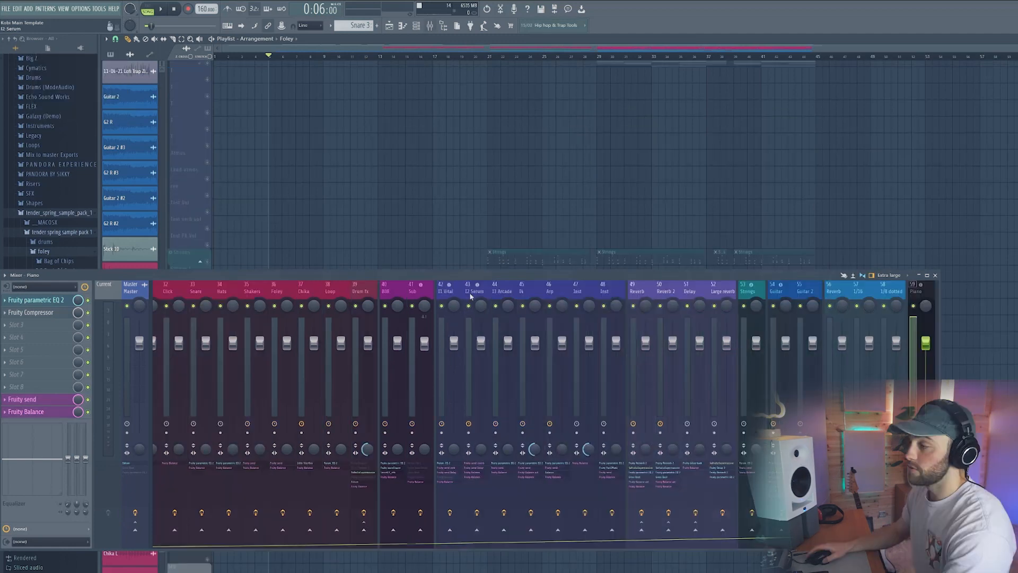
Play the guitars from bar 17 and examine the Fruity parametric EQ 2 on the Guitar mixer track.
scroll(472, 295, down, 4)
scroll(477, 231, down, 5)
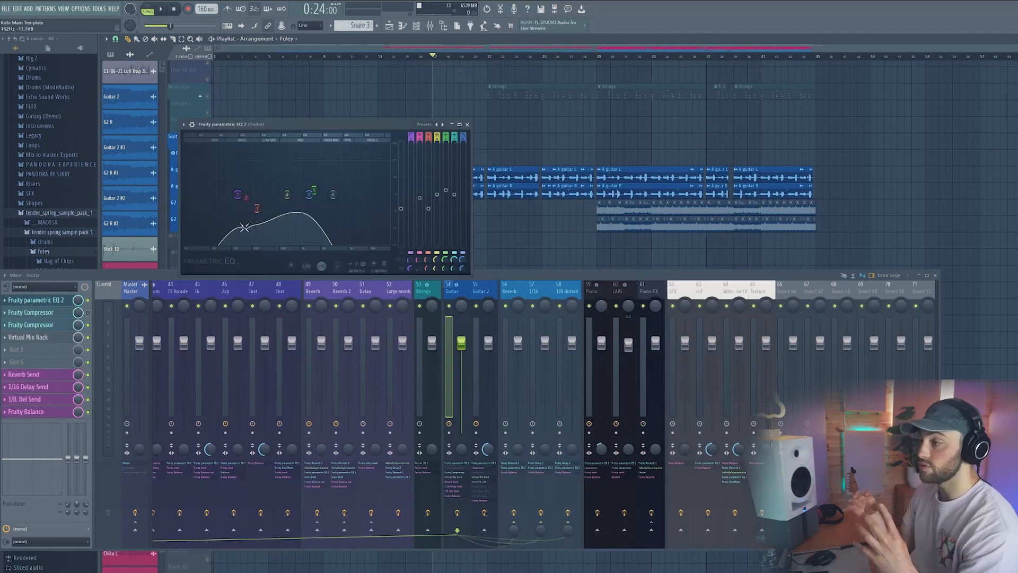
click(468, 125)
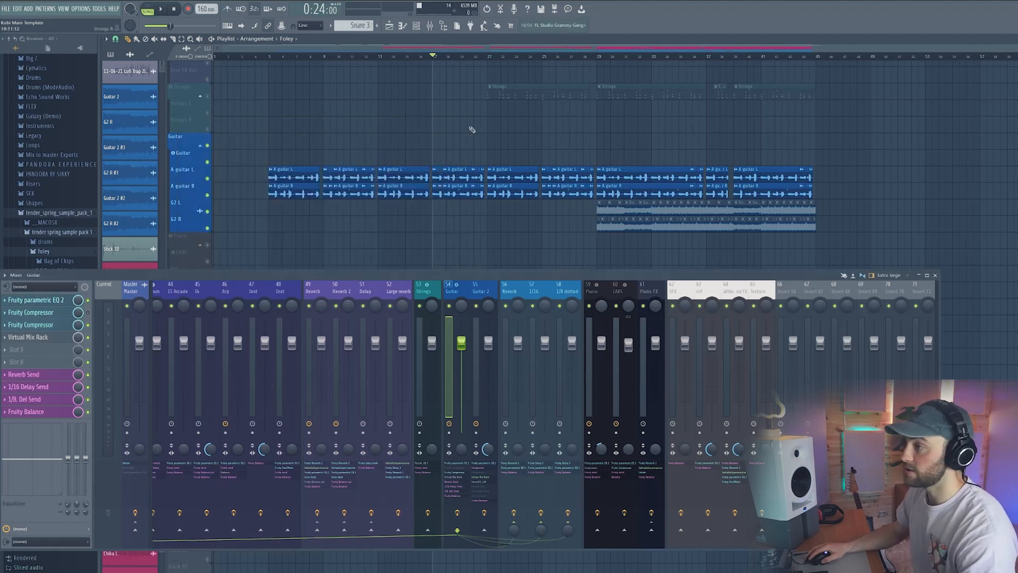
key(space)
click(43, 301)
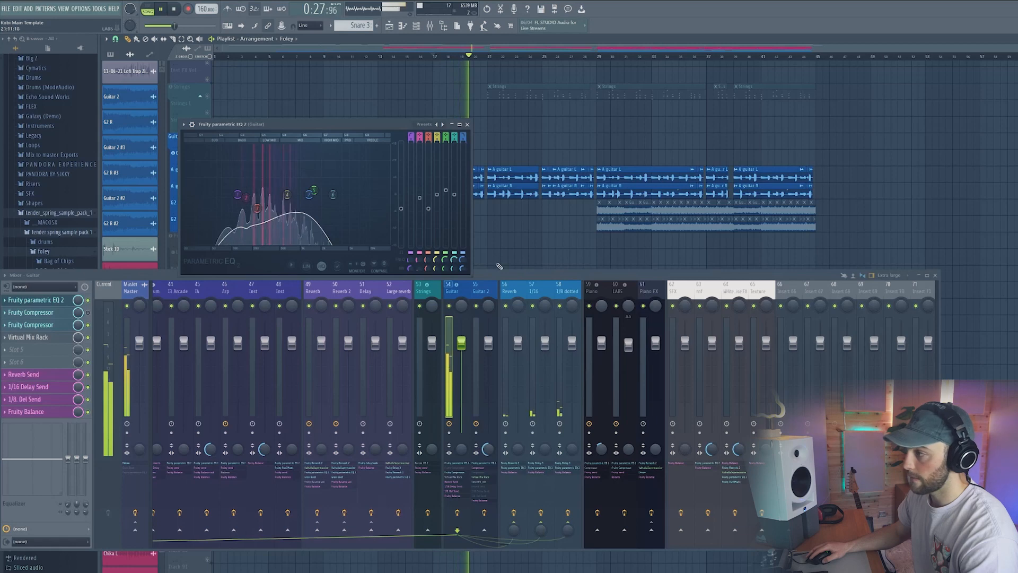
click(468, 125)
scroll(487, 298, up, 5)
key(space)
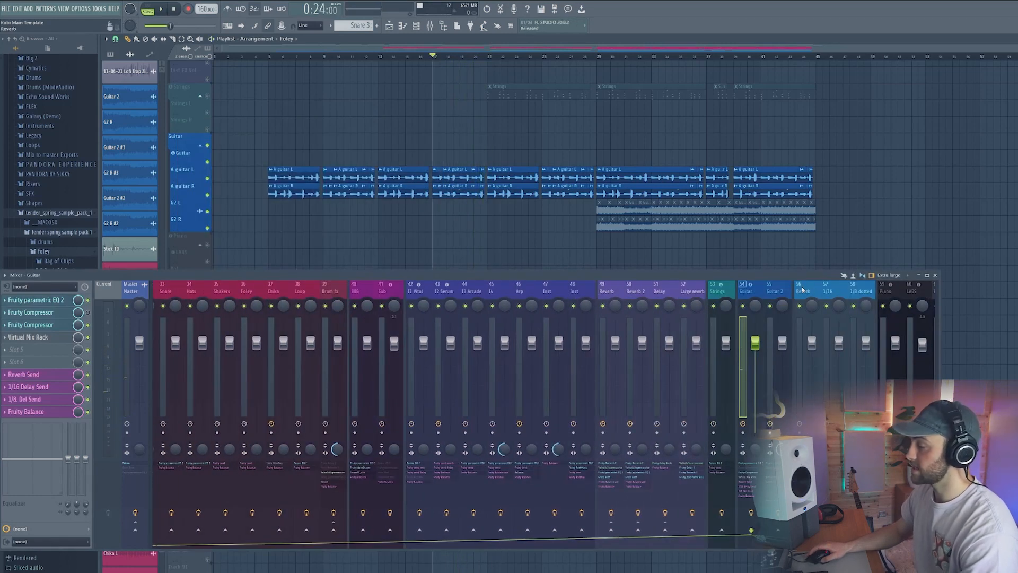
Listen to the Kick, Snare 2 and Snare 3 tracks isolated from the rest of the Drums group, starting at bar 13.
scroll(391, 293, up, 10)
scroll(391, 293, up, 5)
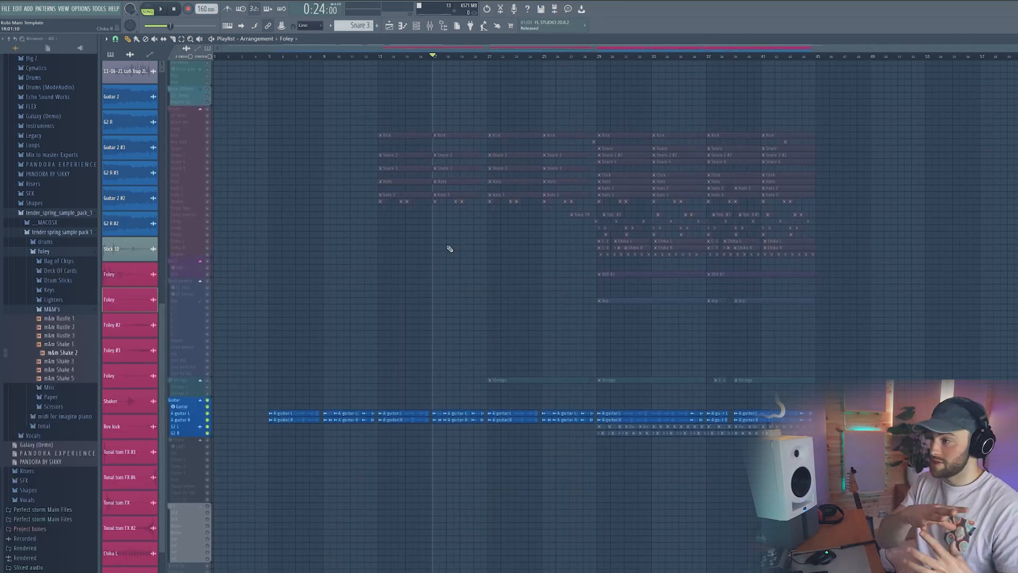
scroll(206, 111, up, 3)
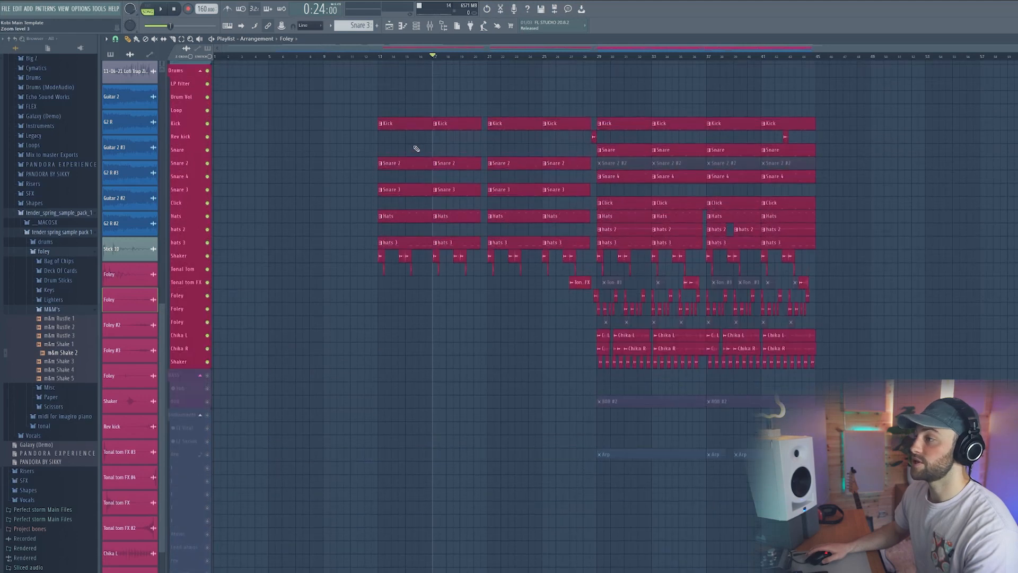
scroll(461, 57, up, 5)
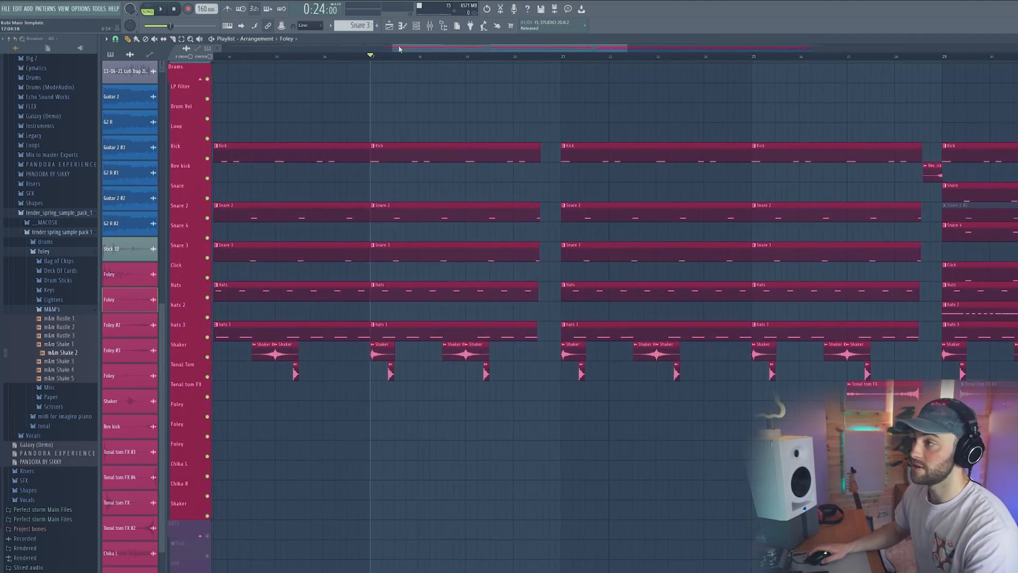
key(space)
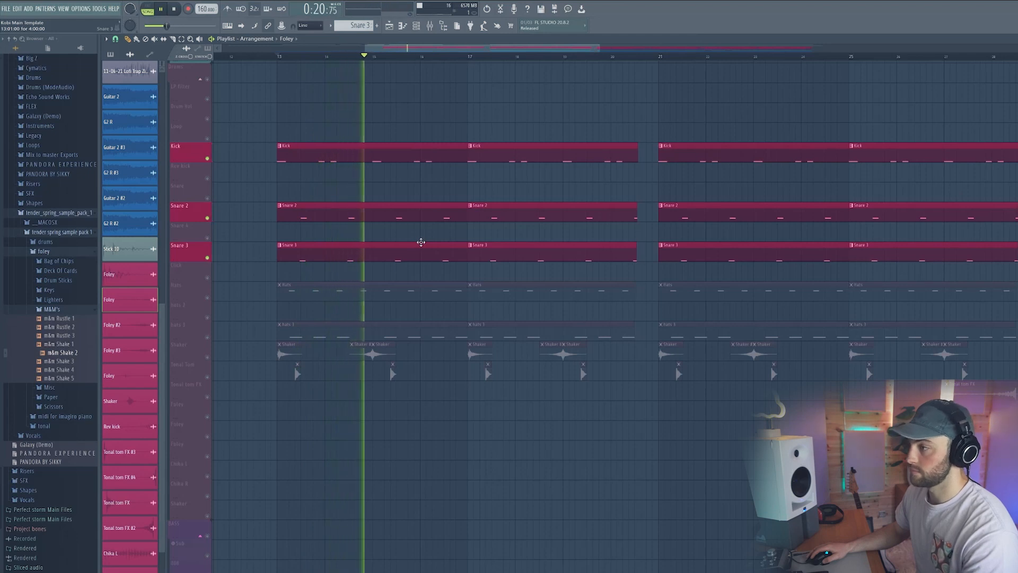
key(space)
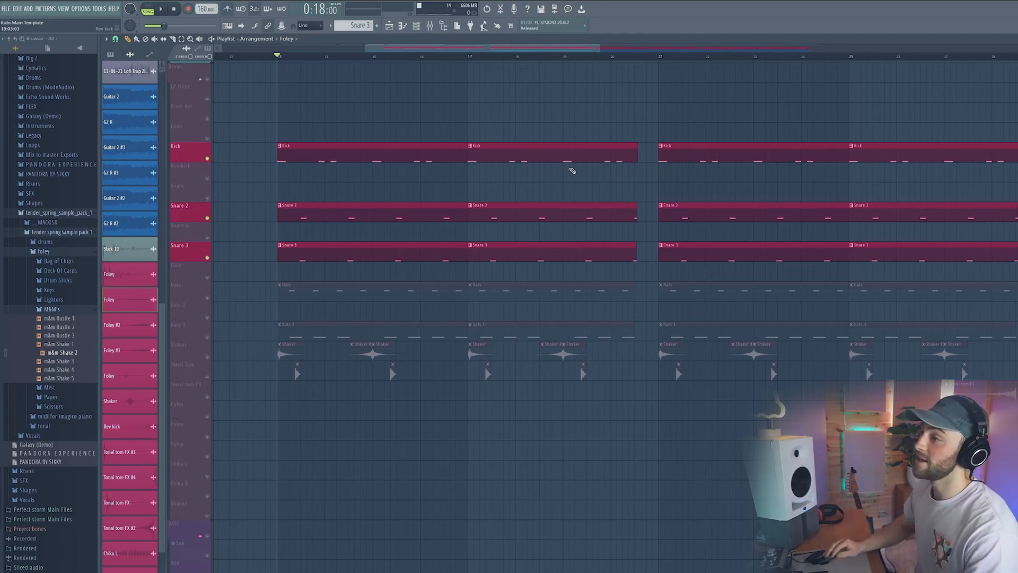
Replay the isolated kick and snare layers from bar 13.
scroll(414, 58, down, 6)
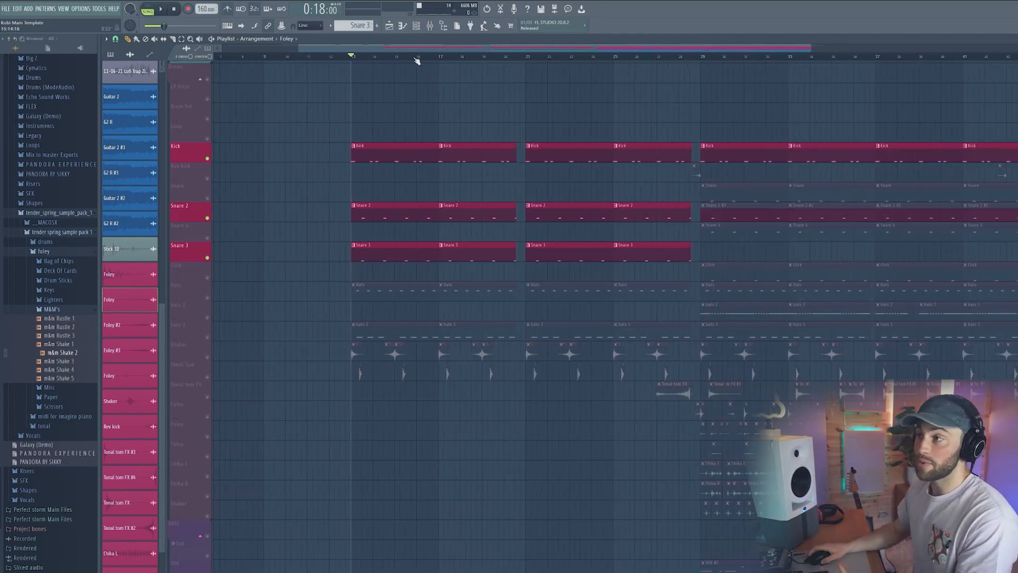
key(space)
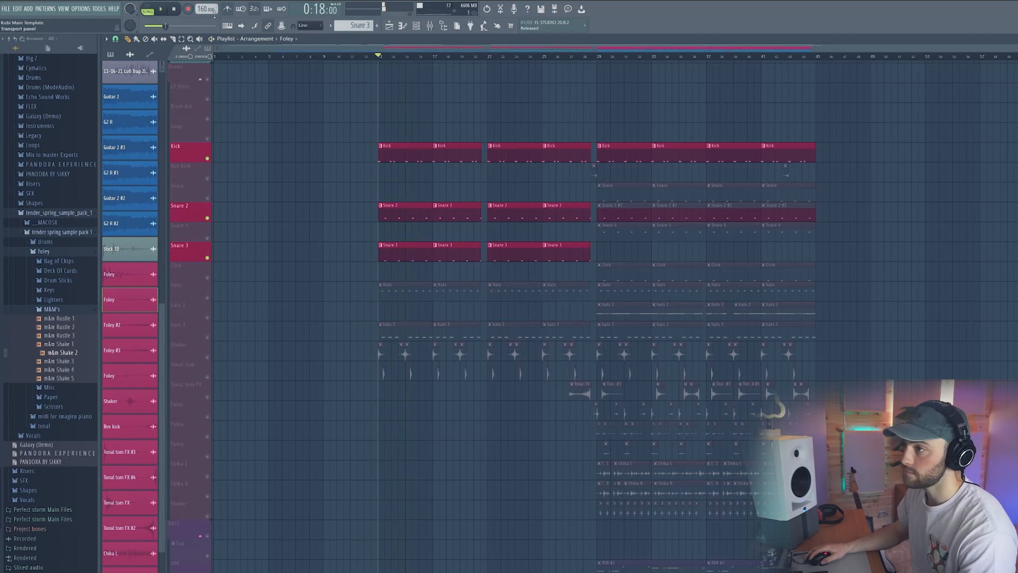
key(space)
scroll(394, 57, up, 6)
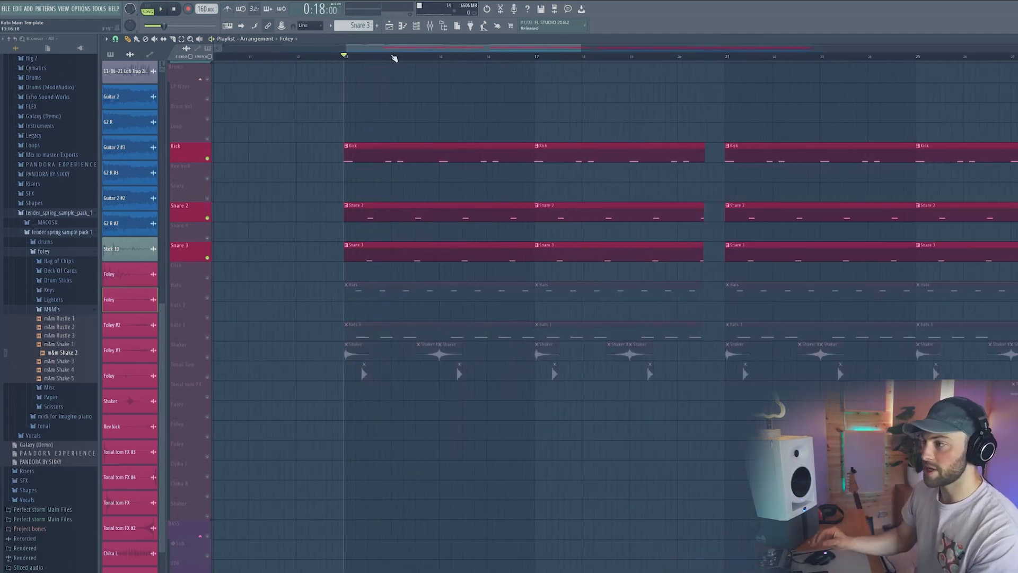
key(space)
key(space)
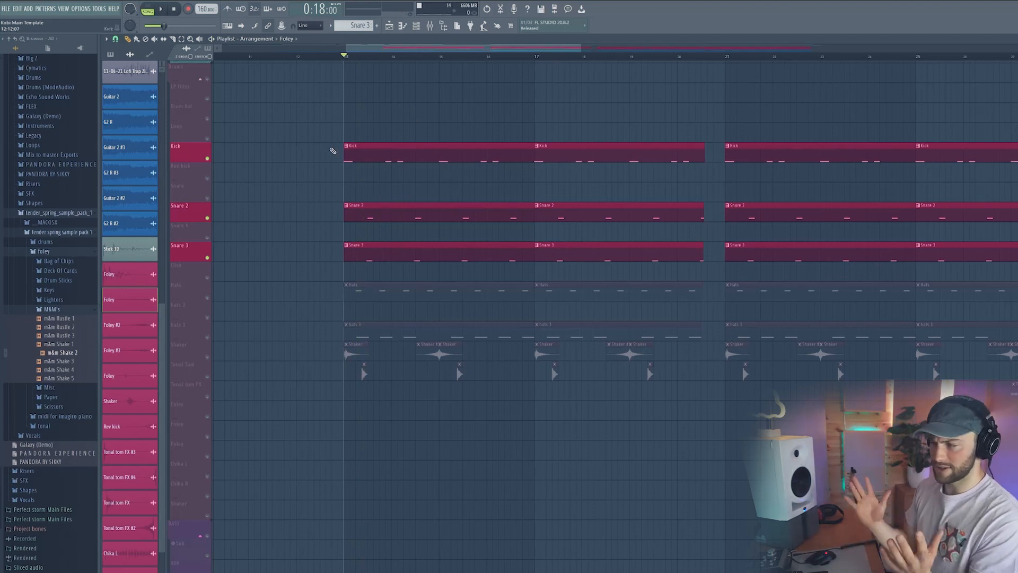
Solo the Snare 2 track, then the Snare 3 track, to hear each snare layer alone.
key(space)
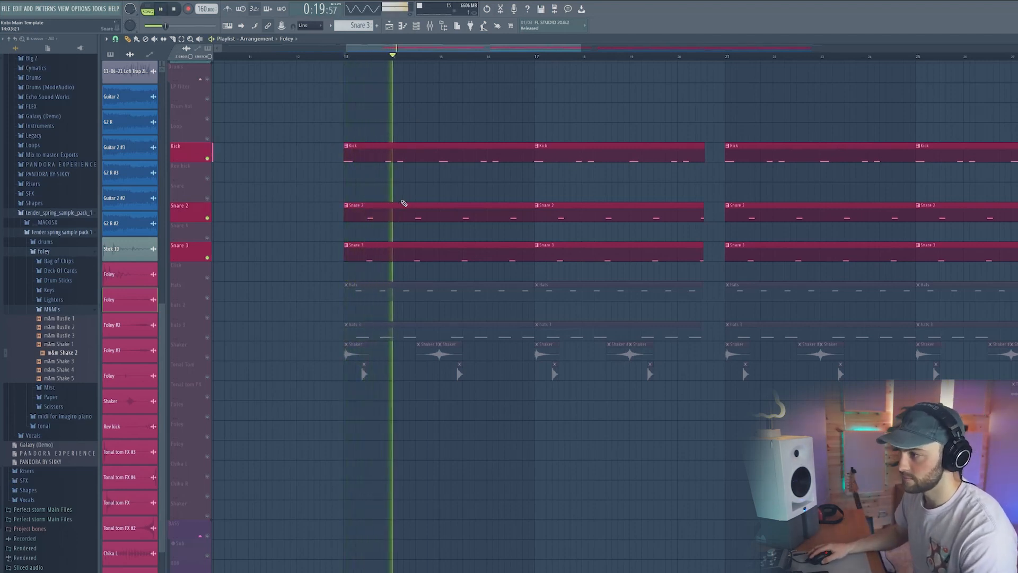
right_click(207, 218)
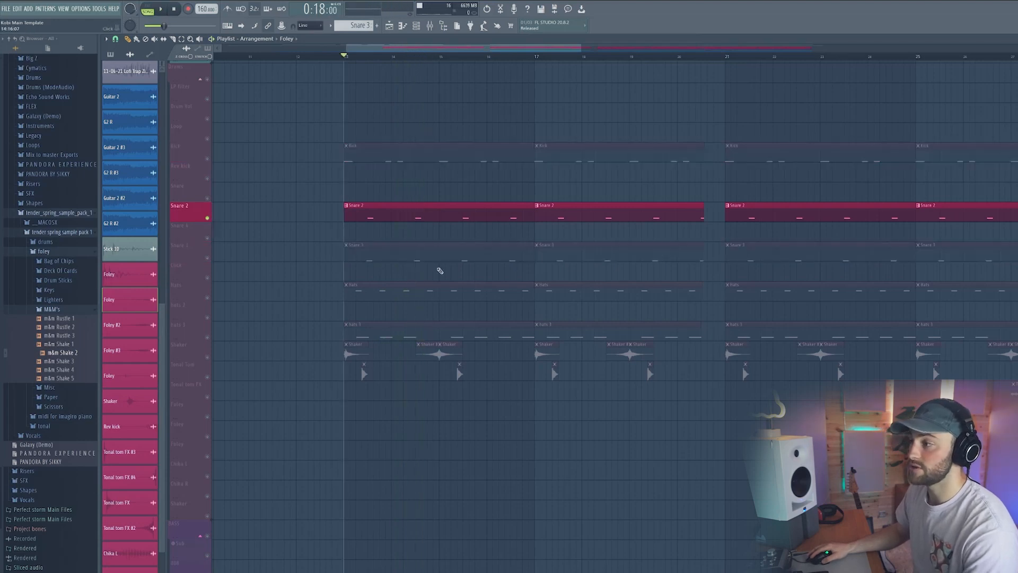
right_click(207, 258)
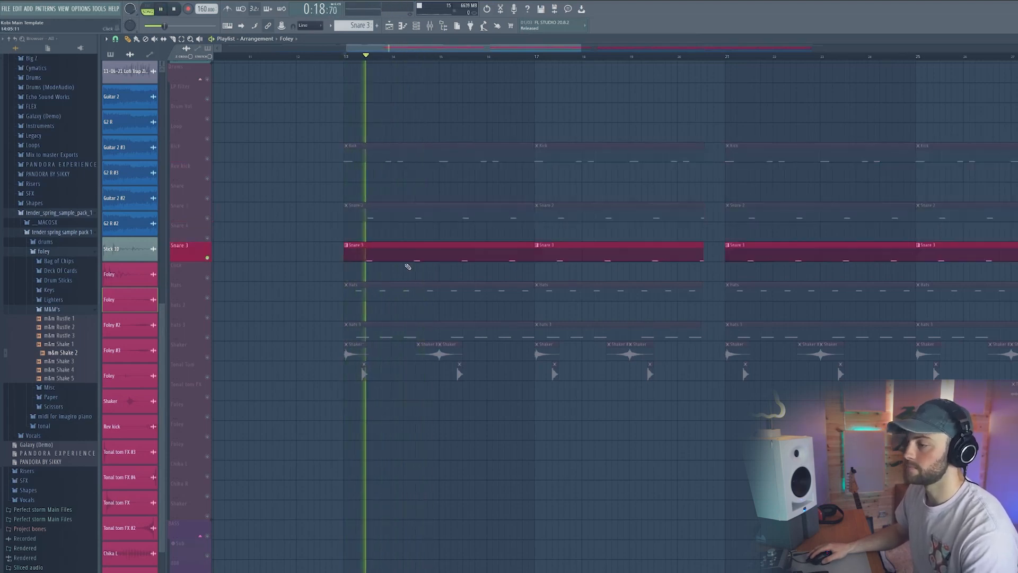
key(space)
Shift all notes of the Snare 3 pattern slightly later in the piano roll and close it.
double_click(395, 253)
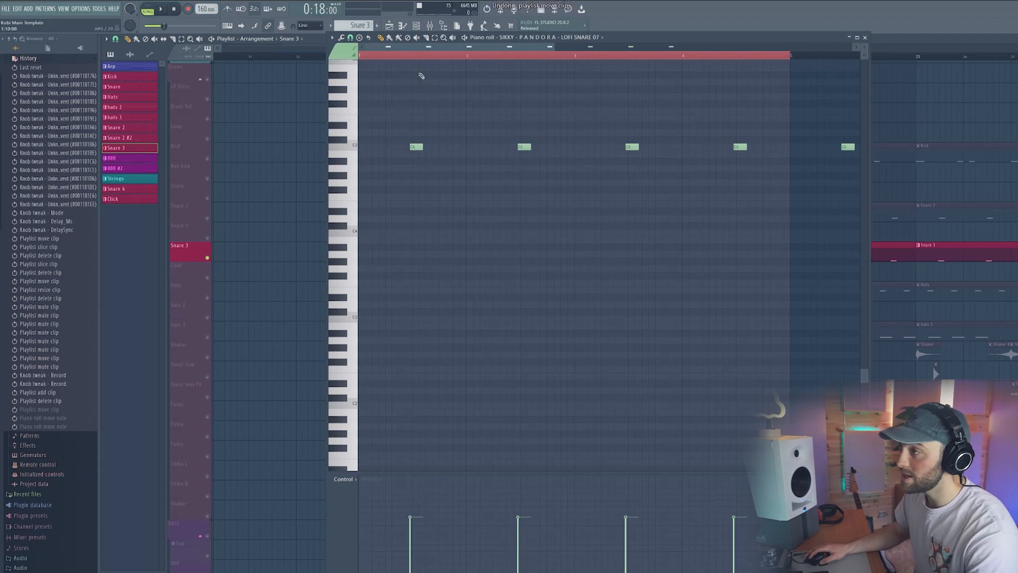
scroll(415, 51, up, 3)
drag(415, 50, 401, 51)
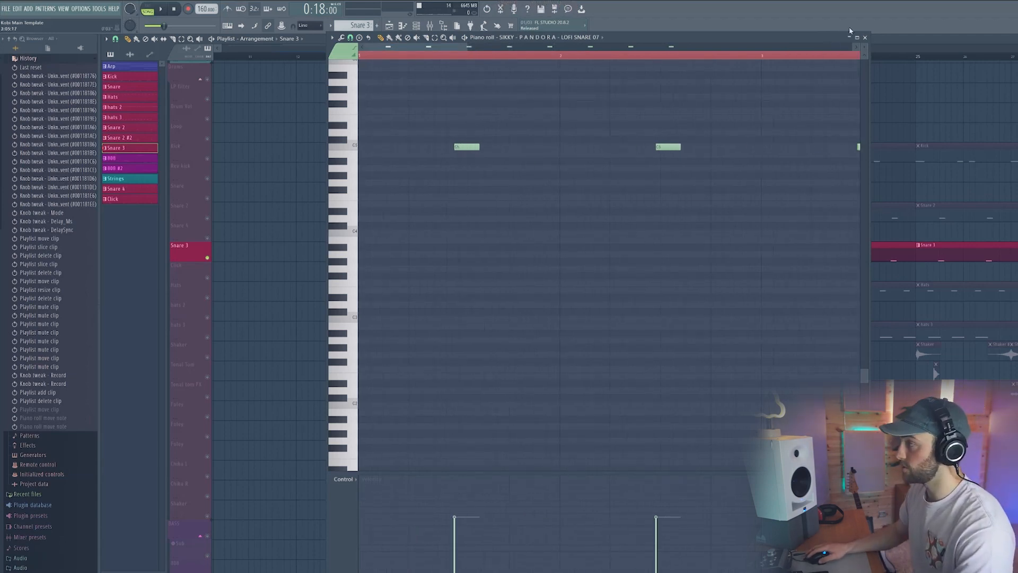
key(ctrl+a)
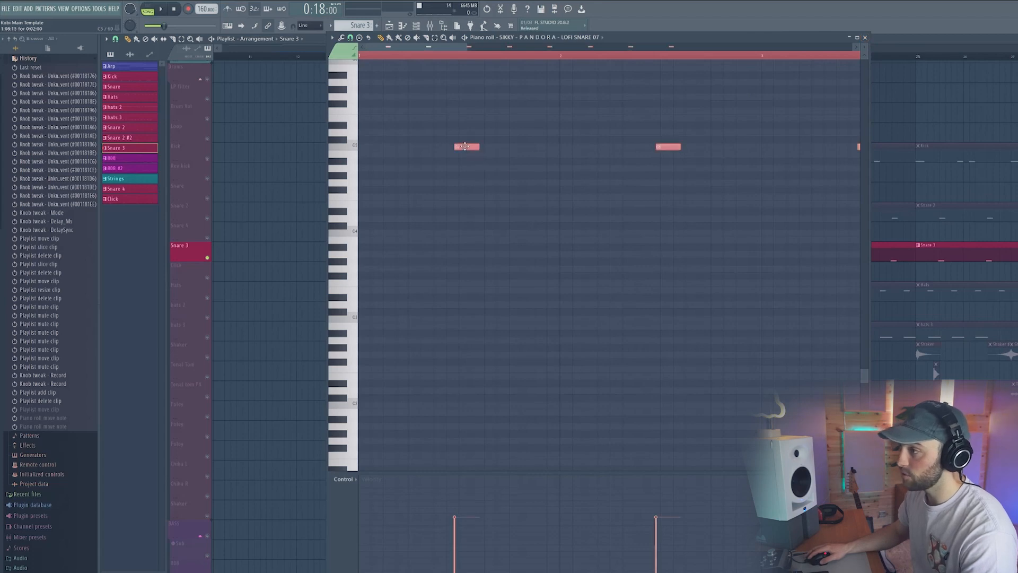
drag(465, 146, 468, 146)
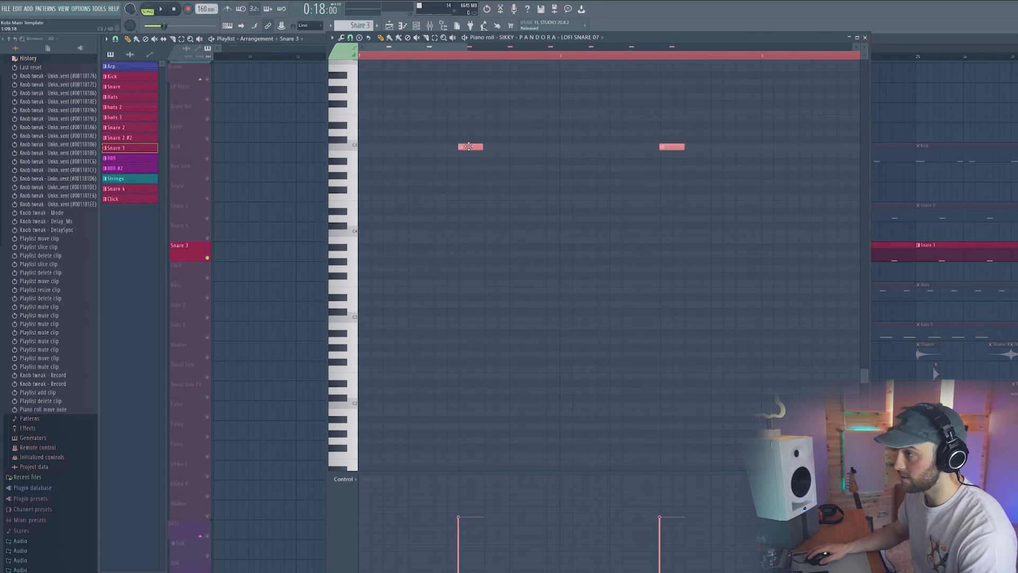
click(866, 39)
Play the Kick with Snare 3 from bar 13, then bring the whole Drums group back into playback.
key(space)
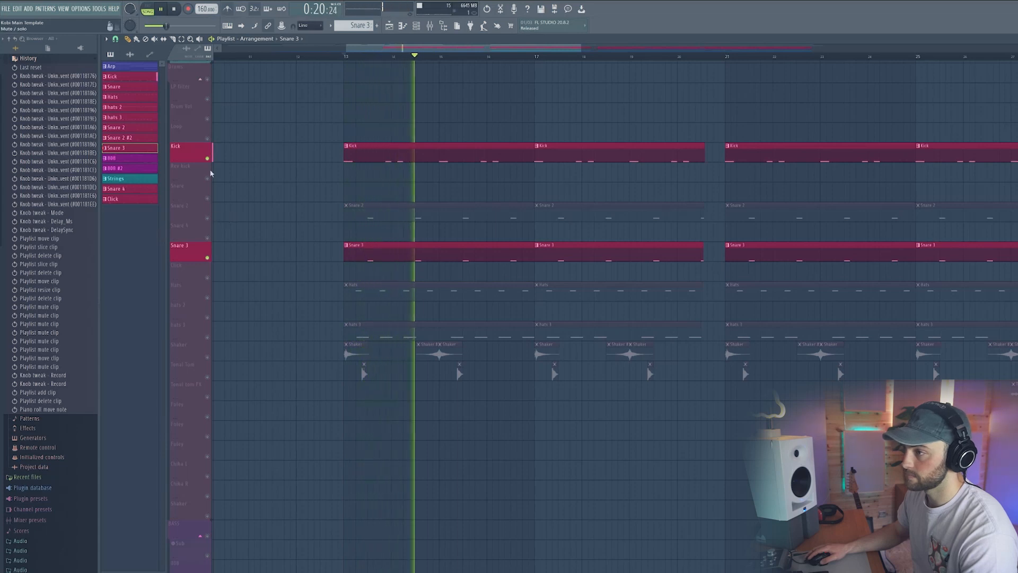
click(212, 81)
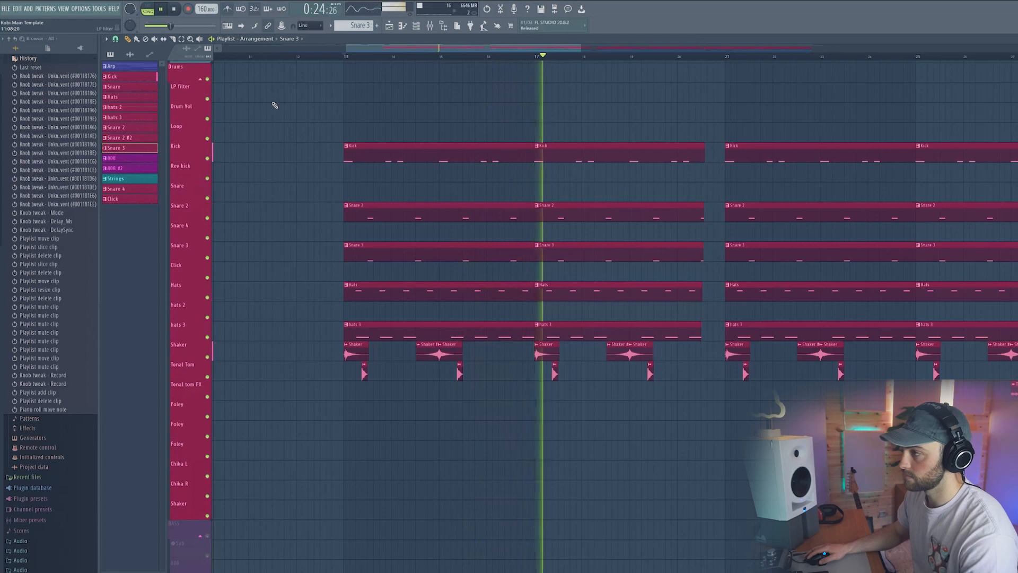
key(space)
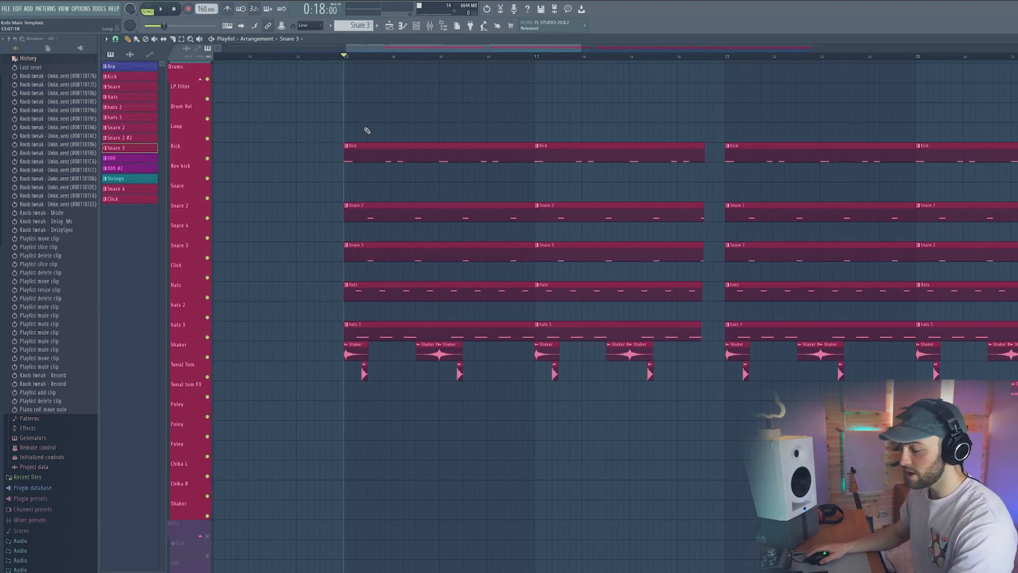
Examine the LOFI SNARE 07 sample's waveform and settings from the channel rack.
key(F6)
key(space)
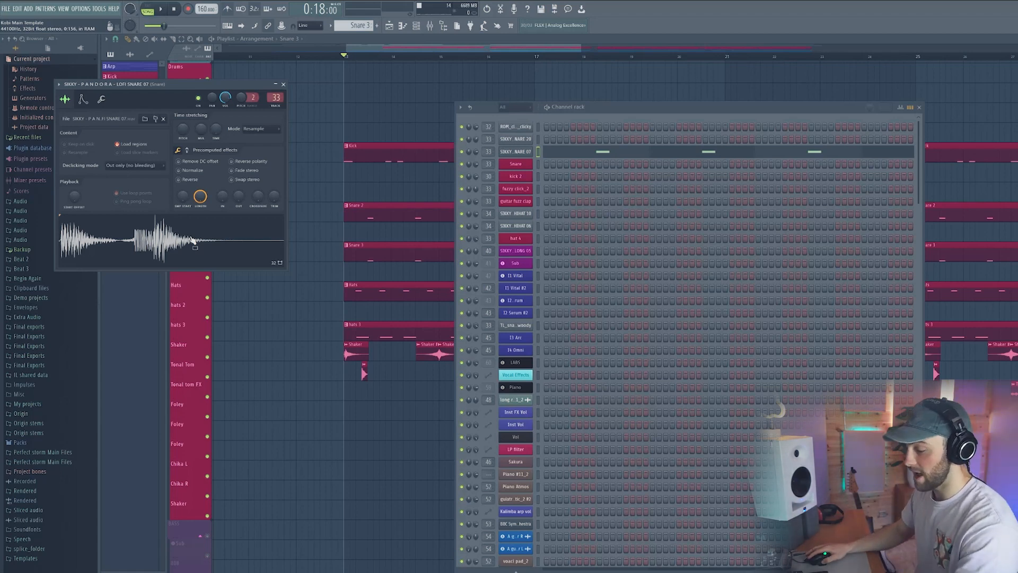
key(F6)
Examine the timing of the Snare 2 pattern's notes up close in the piano roll.
double_click(405, 214)
drag(454, 61, 393, 53)
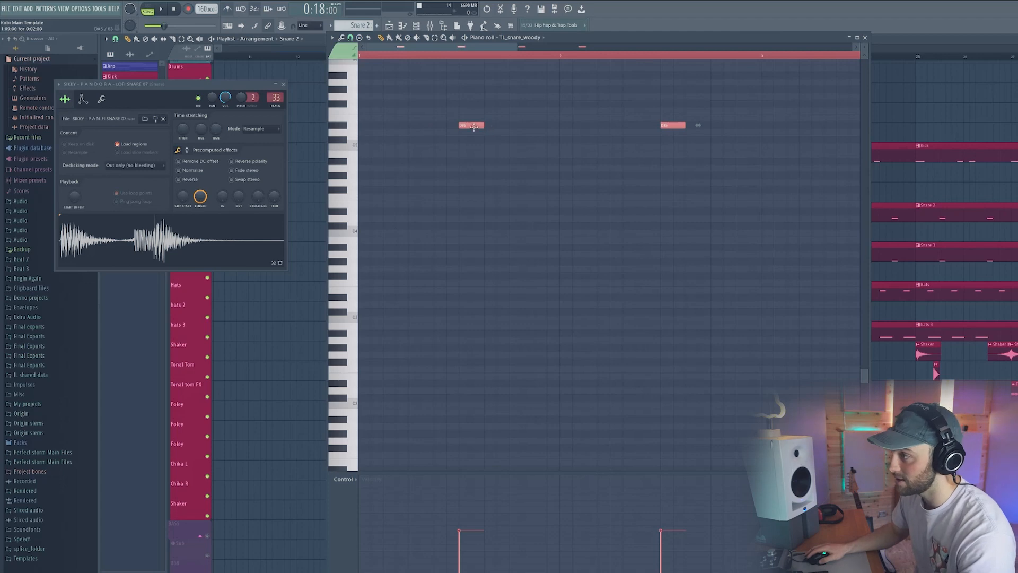
key(space)
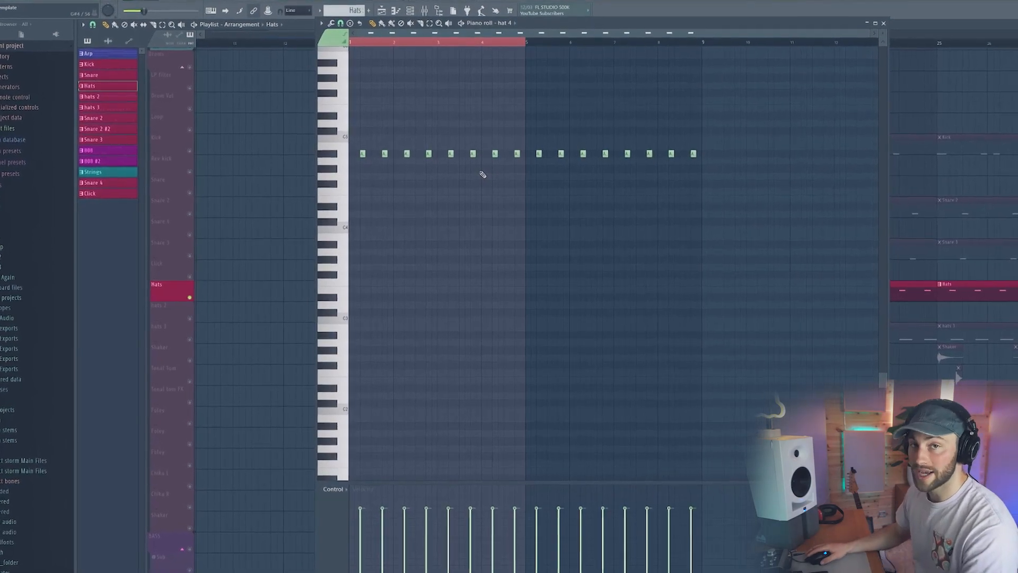
Play the Hats pattern, then the full drum section from bar 13, focusing on the hats, Shaker and Tonal Tom clips.
key(space)
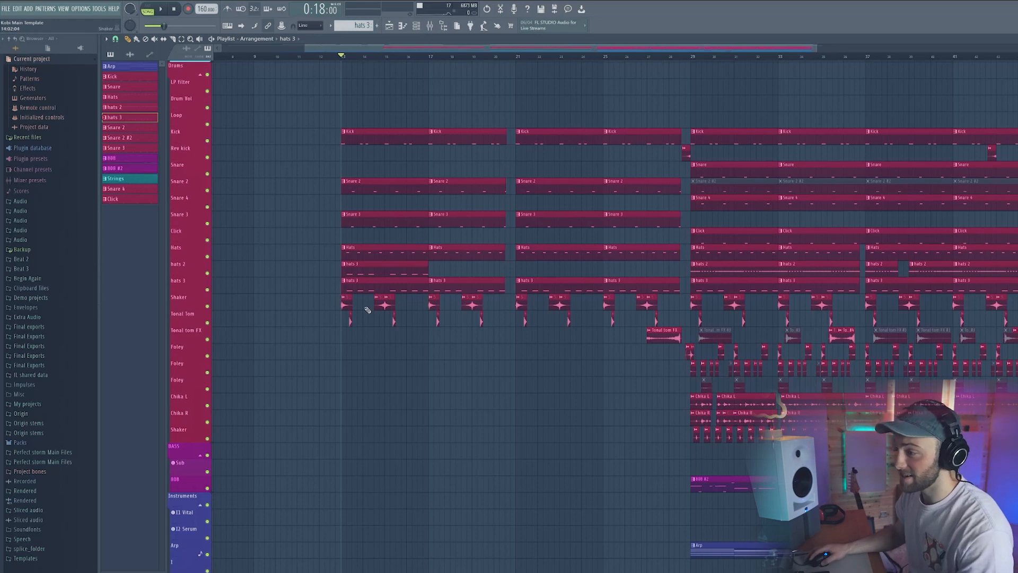
scroll(357, 58, up, 8)
scroll(316, 336, up, 4)
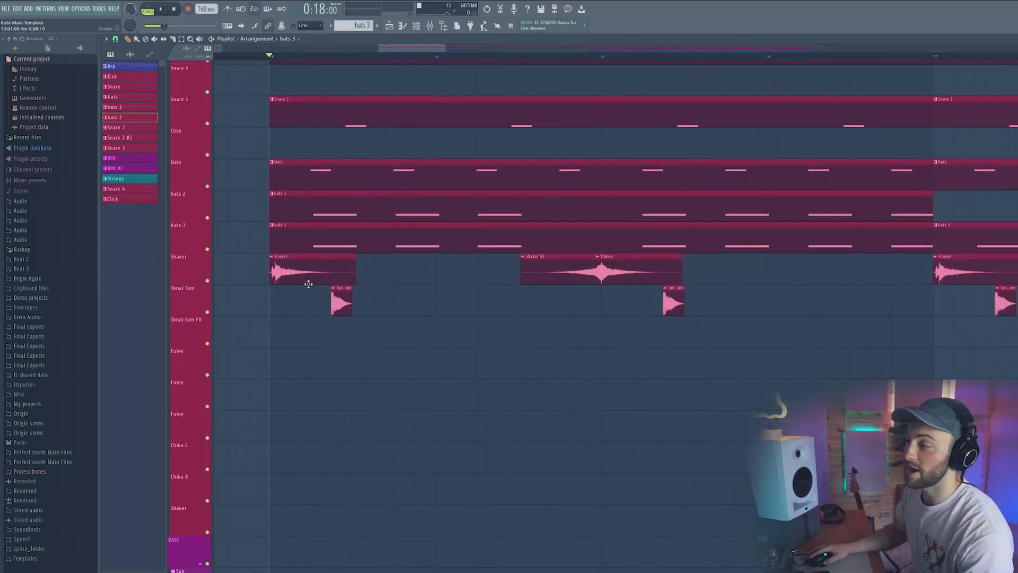
key(space)
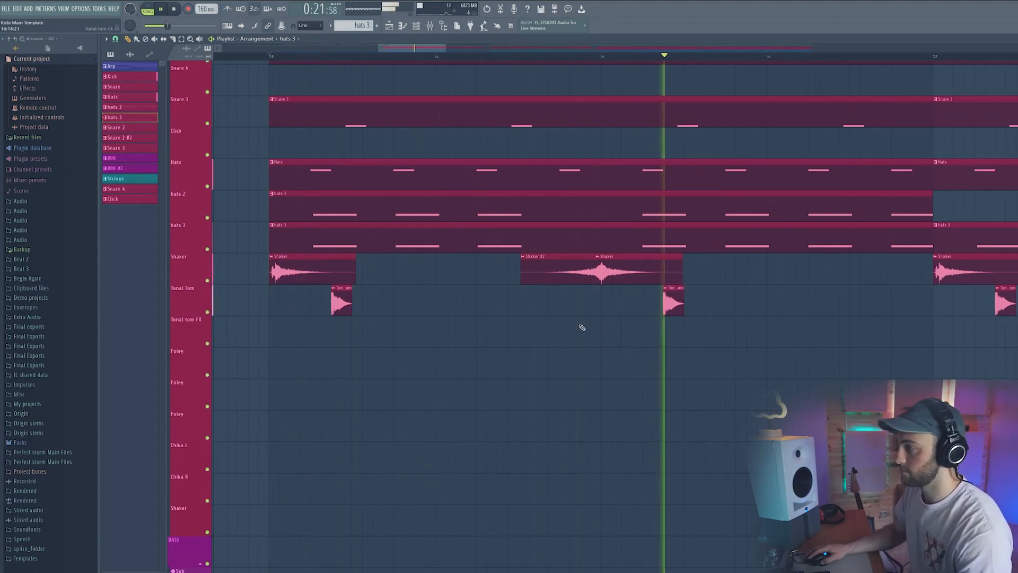
key(space)
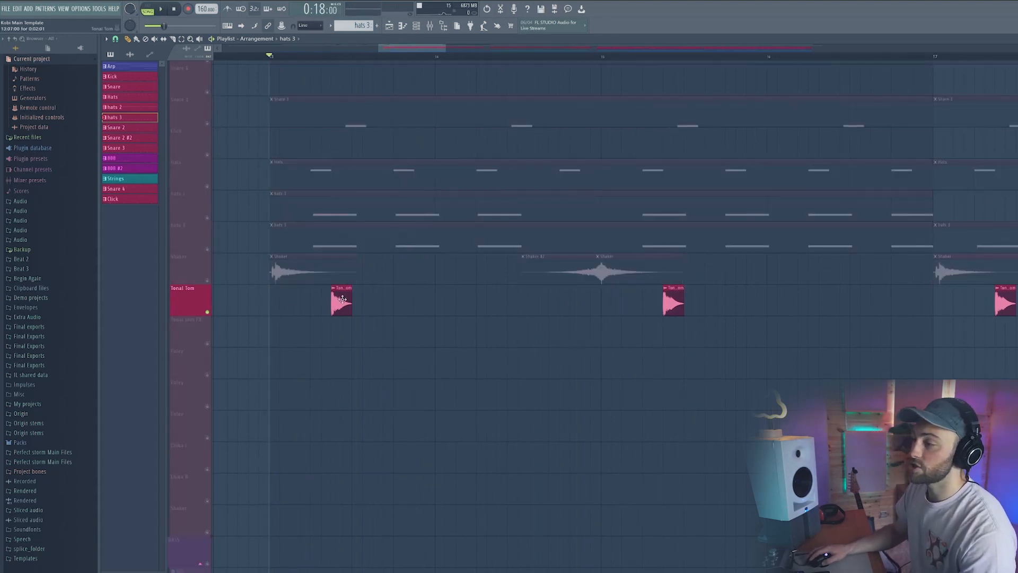
Examine the Tonal Tom sample's waveform and settings, then play the Drums group from bar 13.
double_click(342, 300)
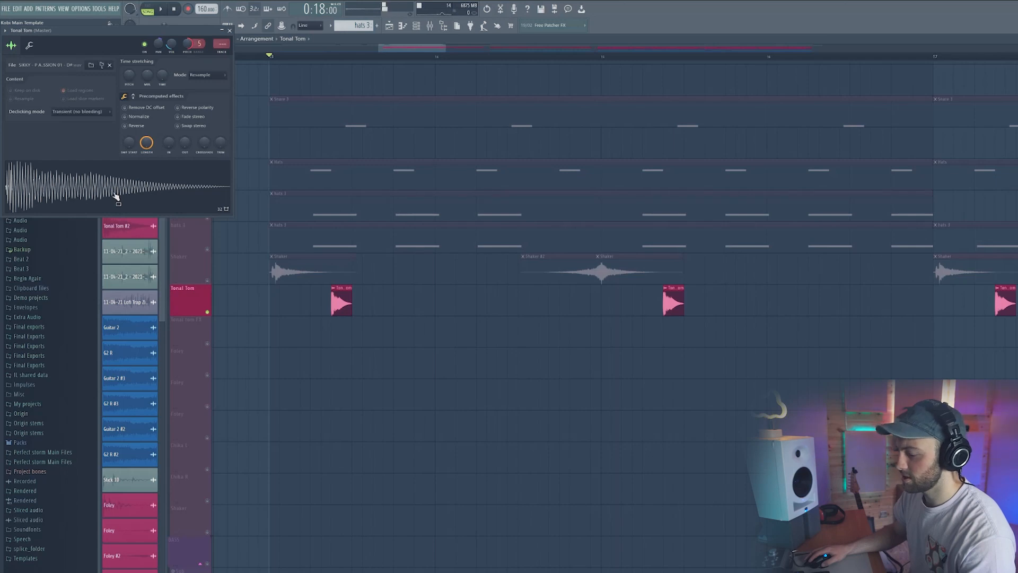
key(space)
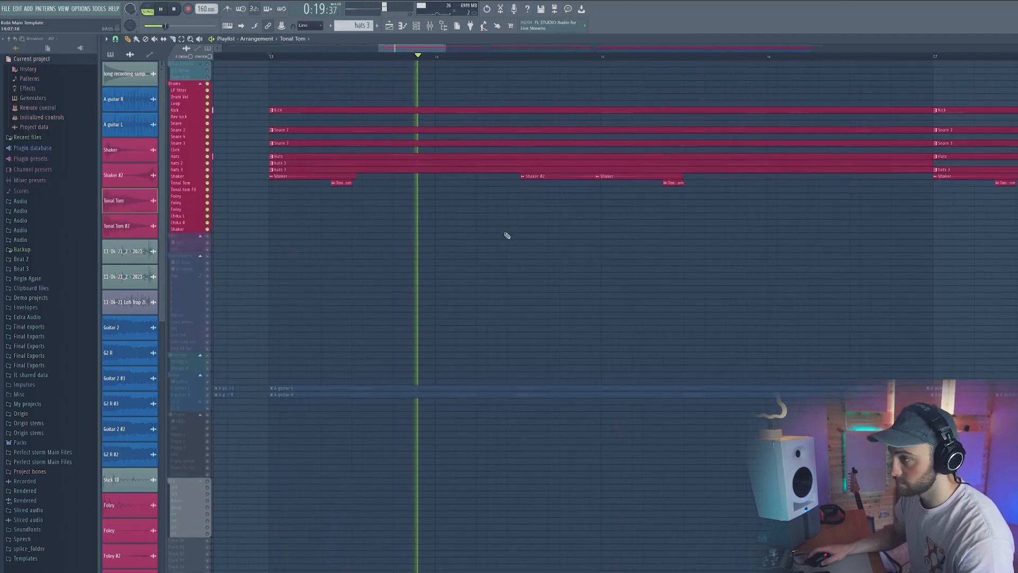
scroll(521, 244, up, 3)
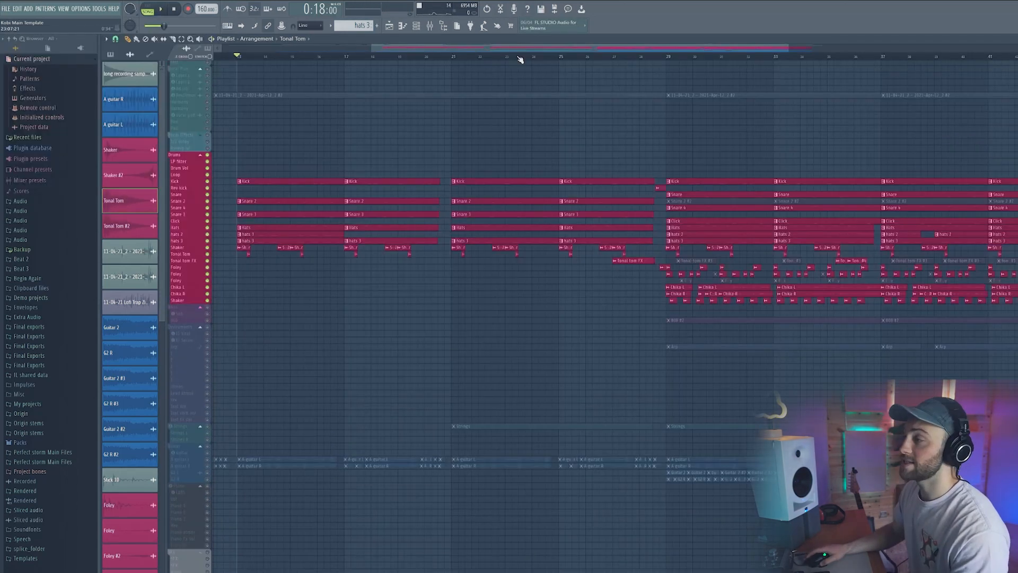
Bring the drums, bass, instruments, strings and guitar groups back into playback and set the playback position to bar 29.
scroll(520, 60, down, 5)
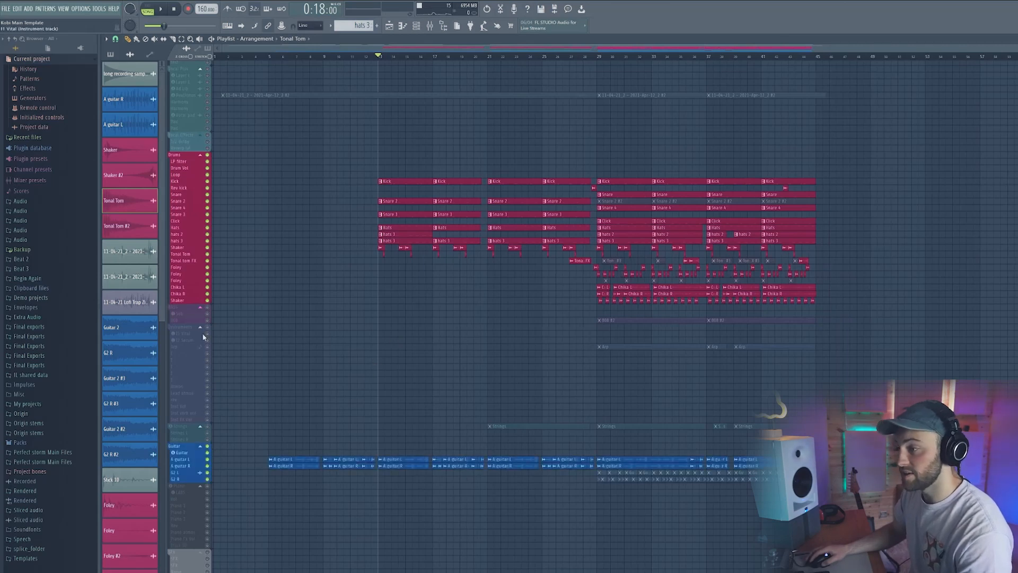
shift+click(207, 302)
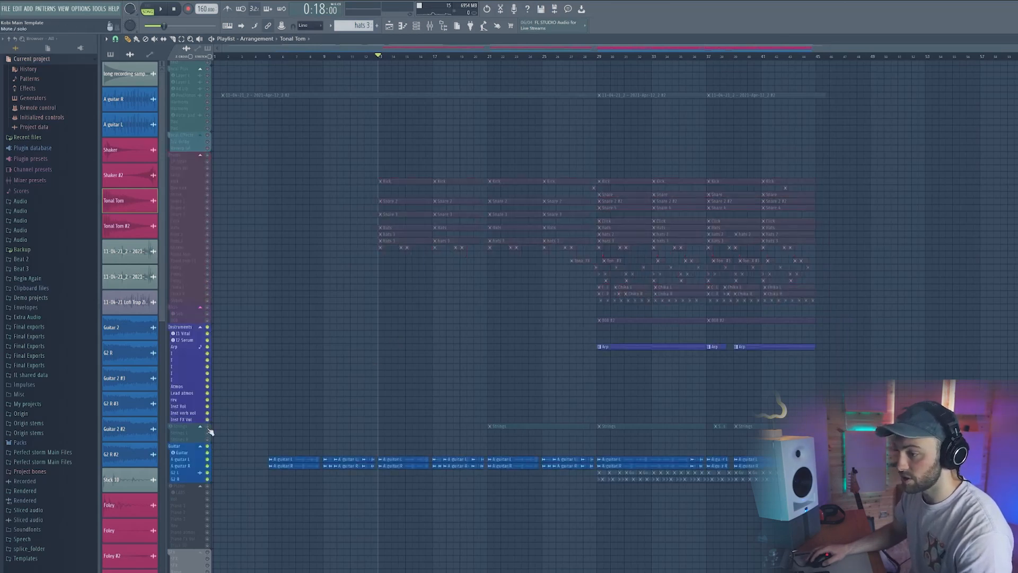
ctrl+click(207, 168)
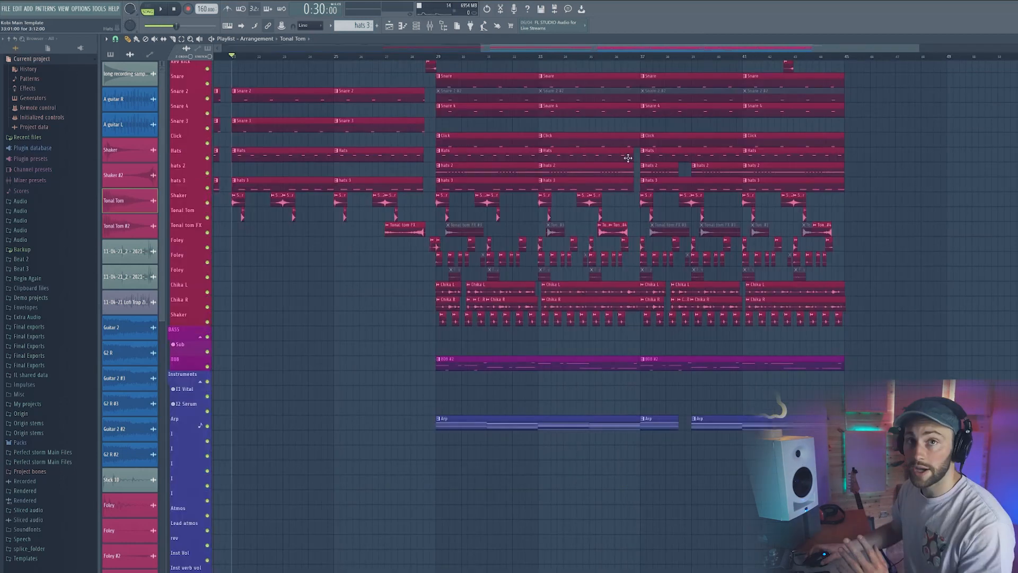
scroll(545, 109, up, 3)
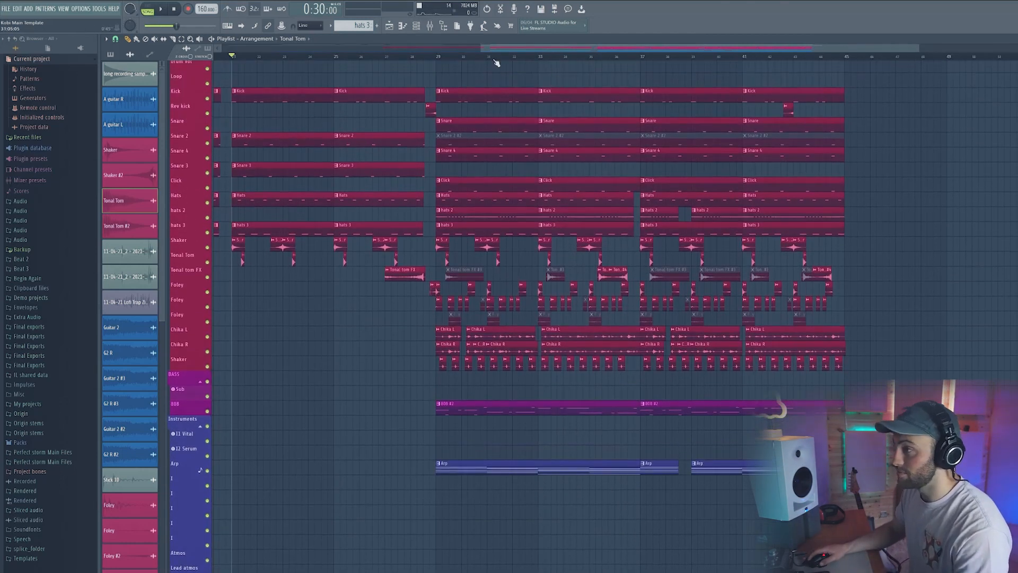
scroll(435, 62, left, 1)
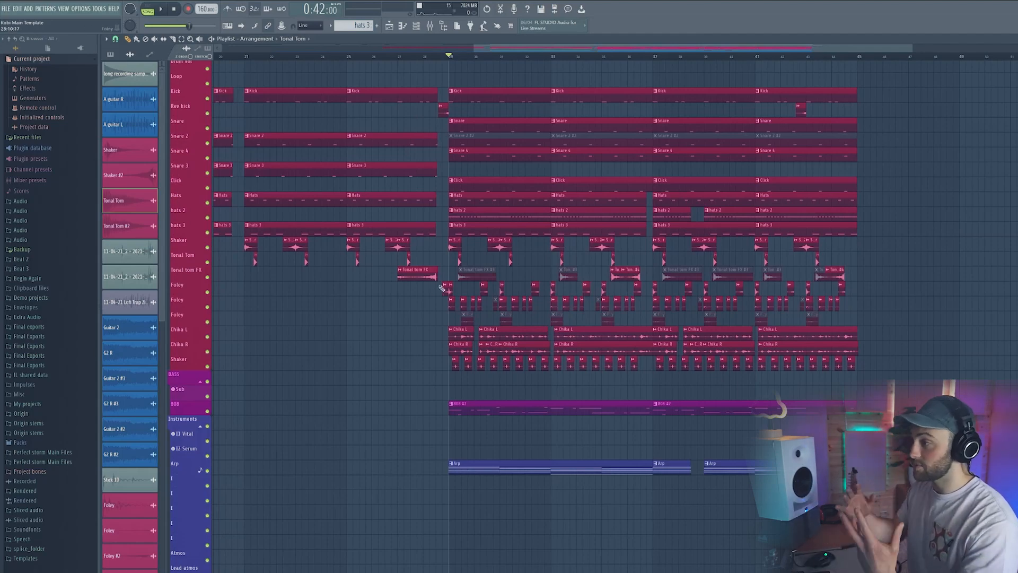
Play the full arrangement from bar 29.
key(space)
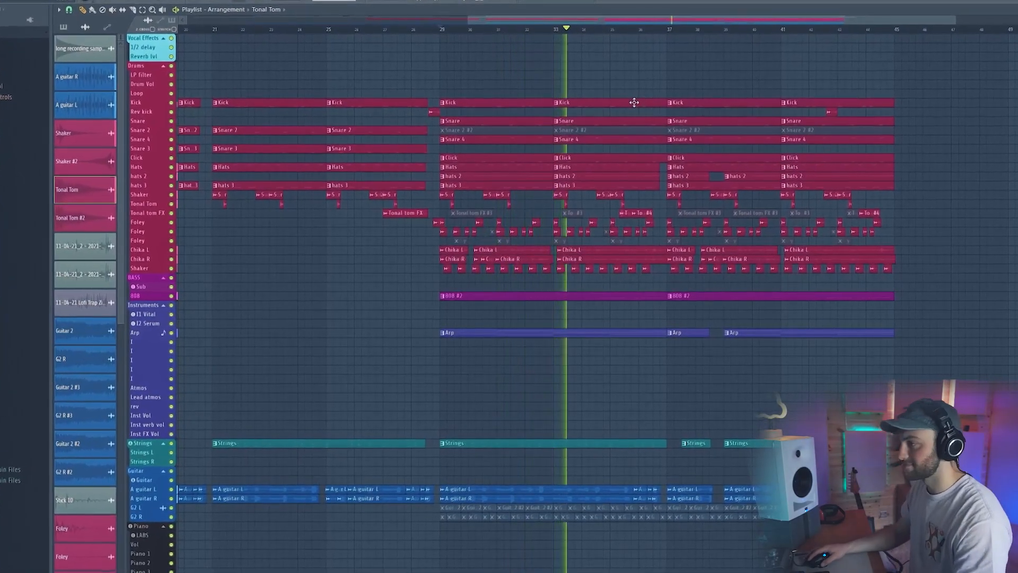
scroll(904, 26, up, 2)
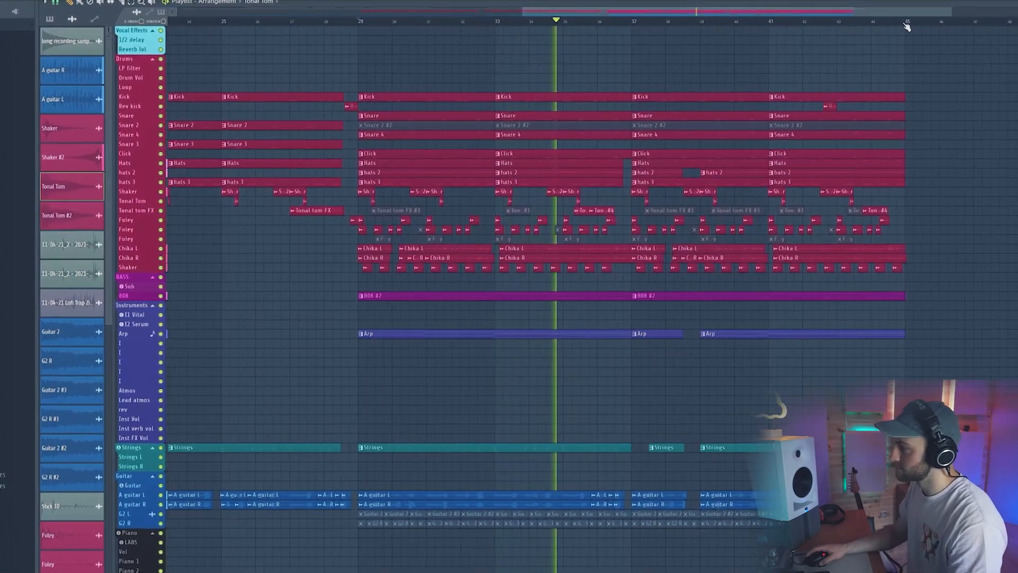
scroll(912, 21, down, 2)
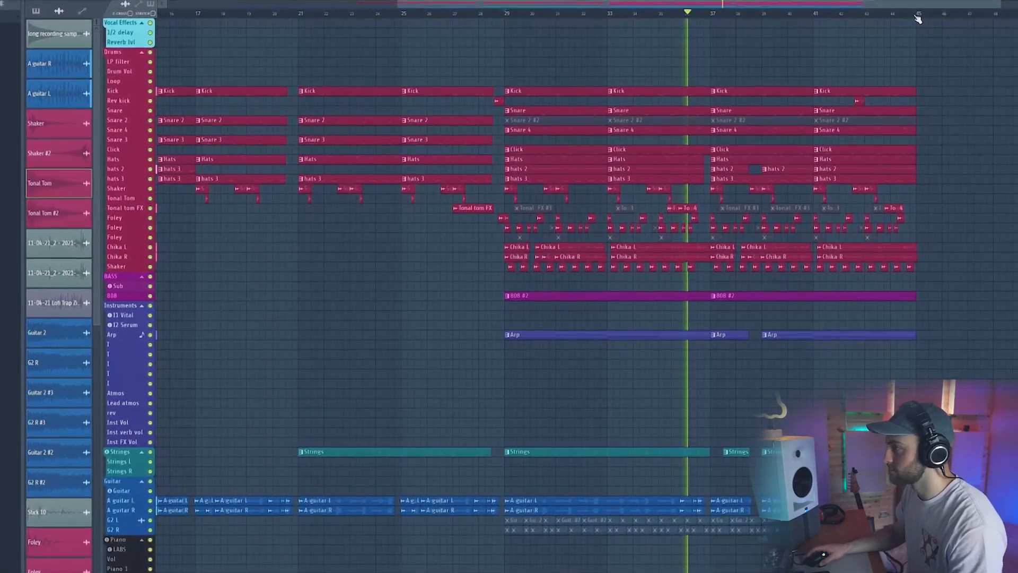
scroll(920, 17, down, 1)
key(space)
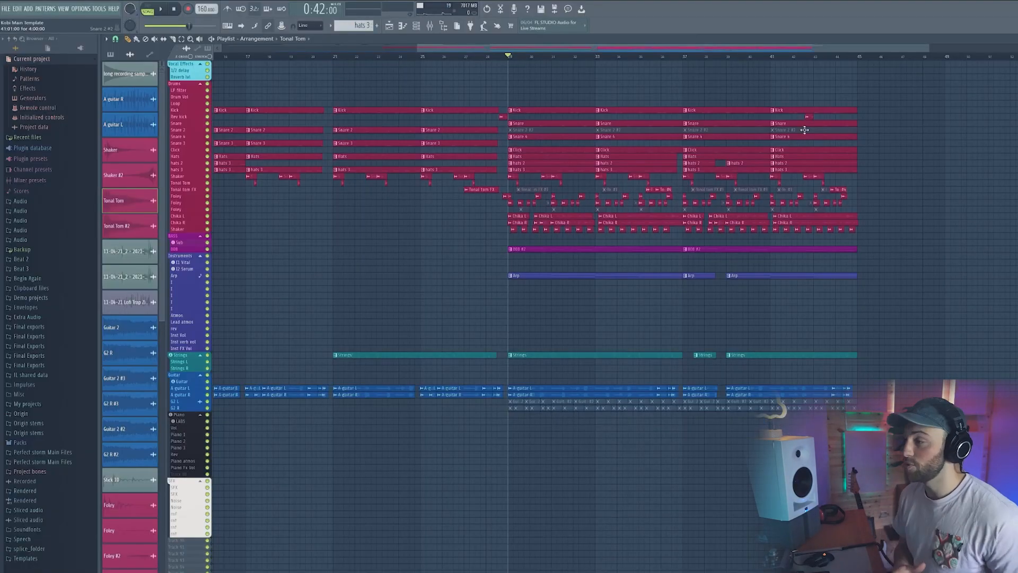
Isolate the Kick, Snare, Snare 2 and Snare 4 tracks and play them from bar 29.
scroll(581, 57, up, 3)
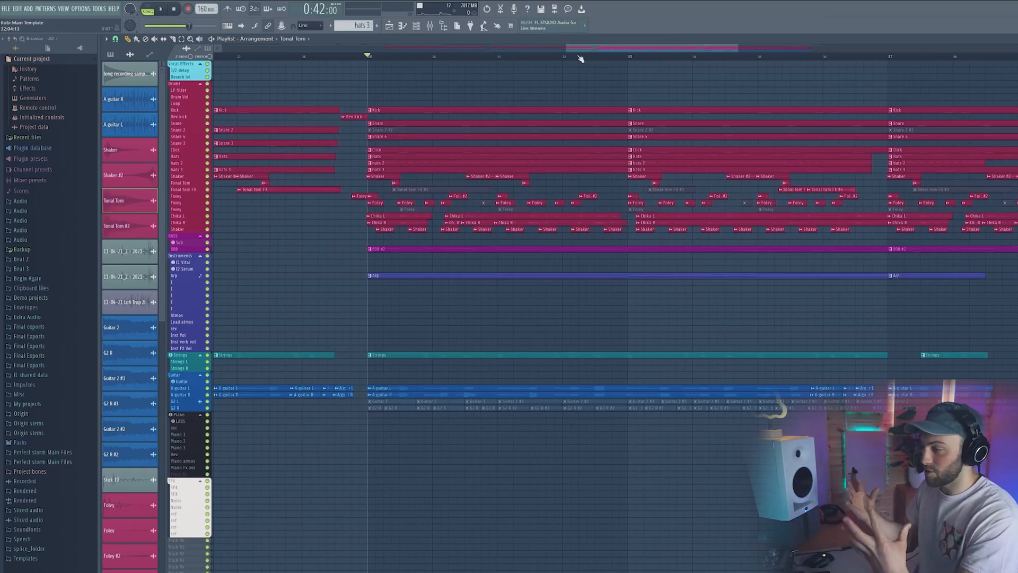
scroll(480, 122, up, 4)
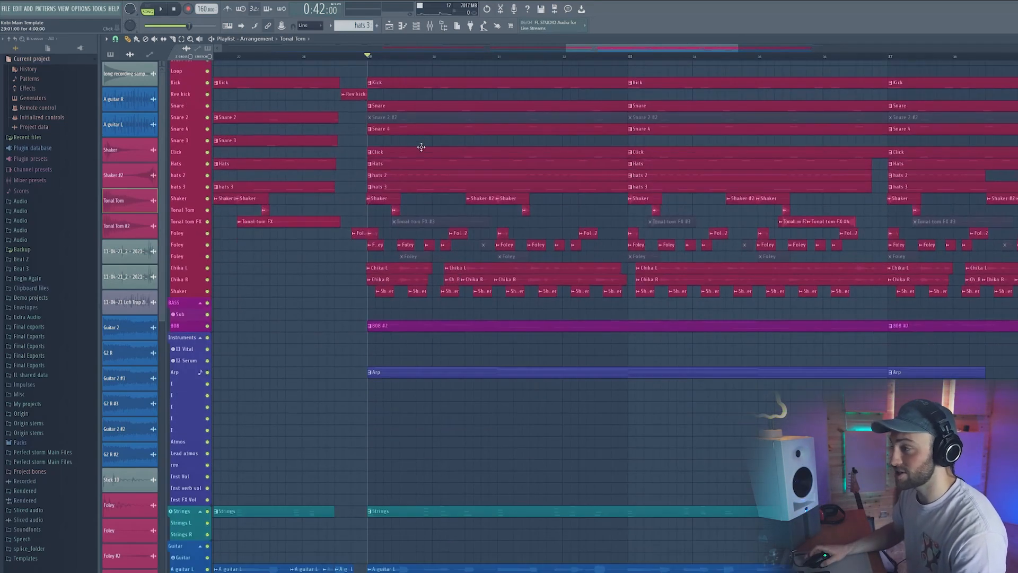
scroll(426, 151, up, 1)
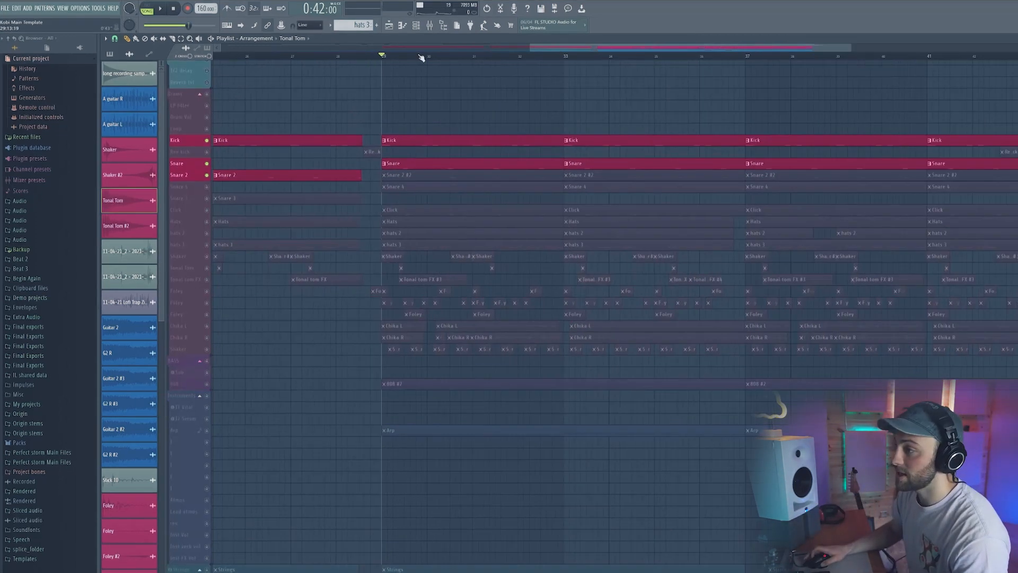
scroll(420, 56, down, 3)
click(208, 187)
scroll(433, 148, up, 2)
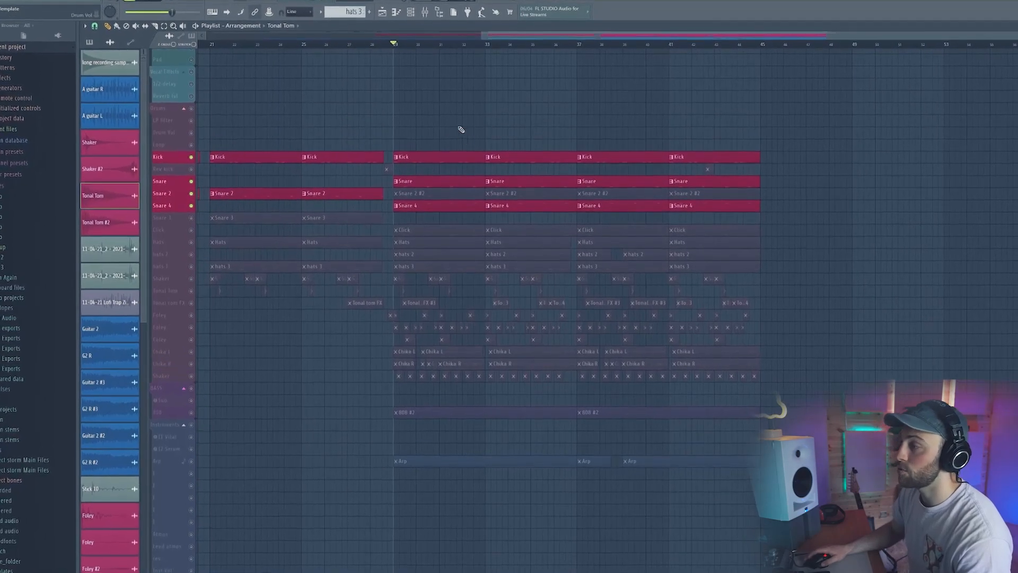
scroll(419, 48, up, 3)
scroll(455, 222, up, 4)
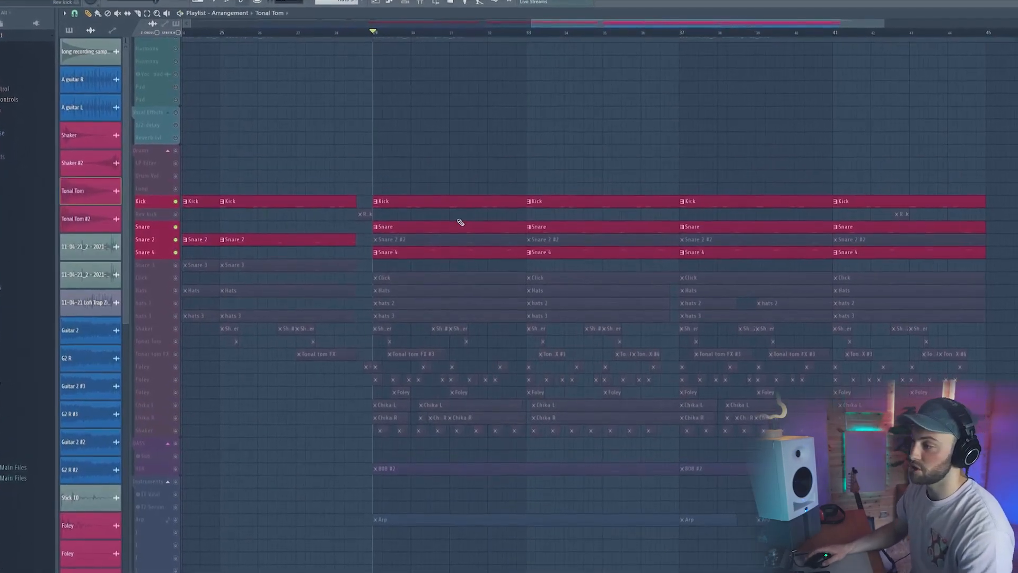
key(space)
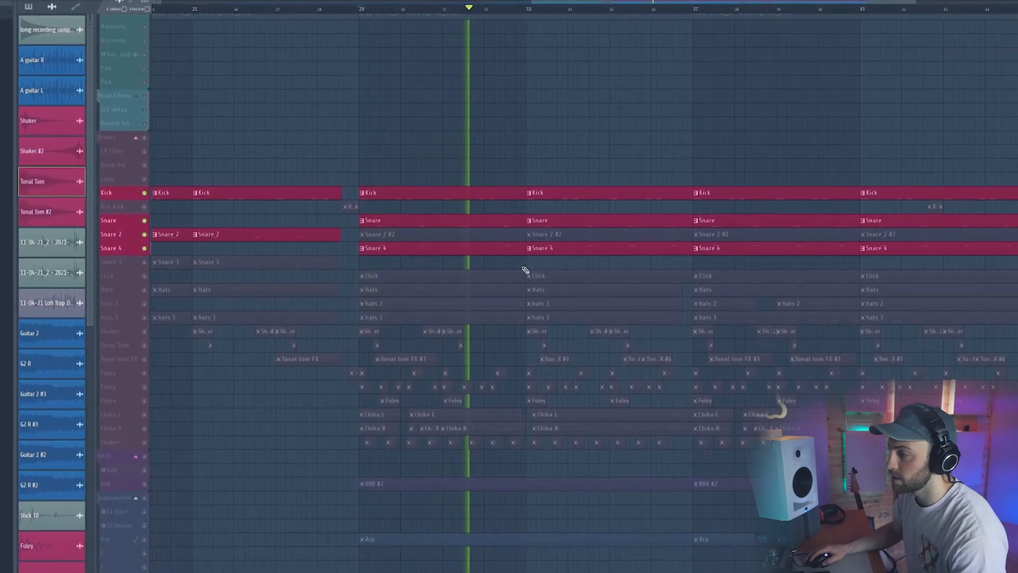
key(space)
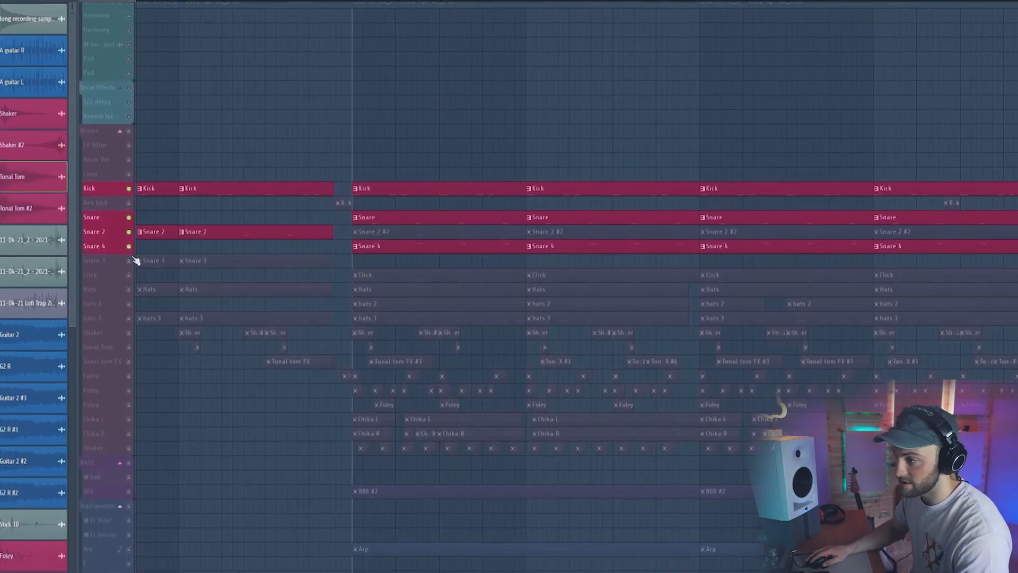
Play Snare 4 on its own, then unmute the drum tracks down through Click while leaving Snare 3 muted.
right_click(132, 247)
key(space)
key(space)
drag(132, 132, 133, 289)
click(96, 273)
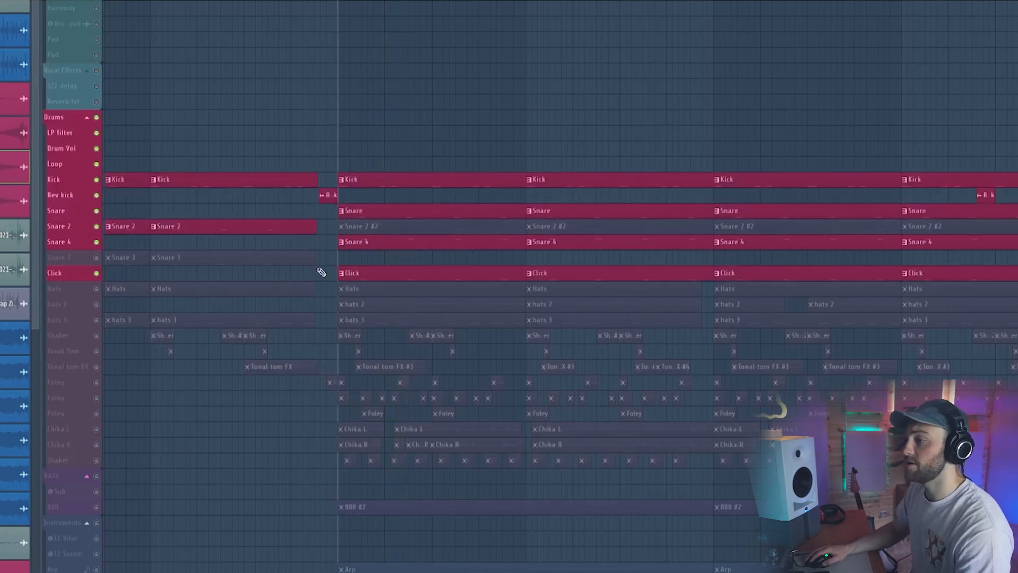
Play the Click track alone from bar 29, then layer Snare 4 and Snare back in with it.
key(space)
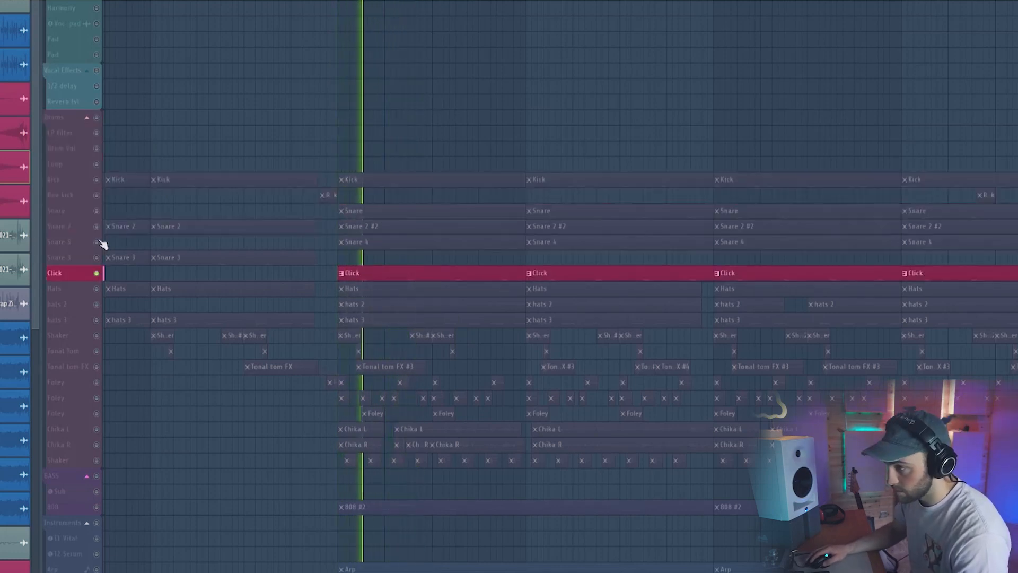
key(space)
click(96, 242)
key(space)
click(96, 211)
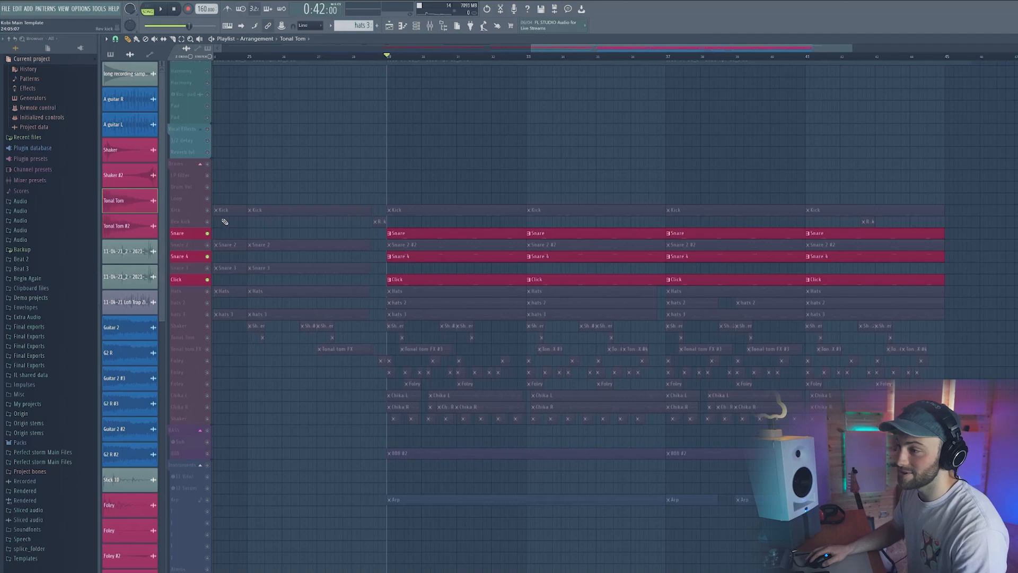
Add the Kick to the Snare, Snare 4 and Click layers and play the combination twice from bar 29.
click(208, 211)
key(space)
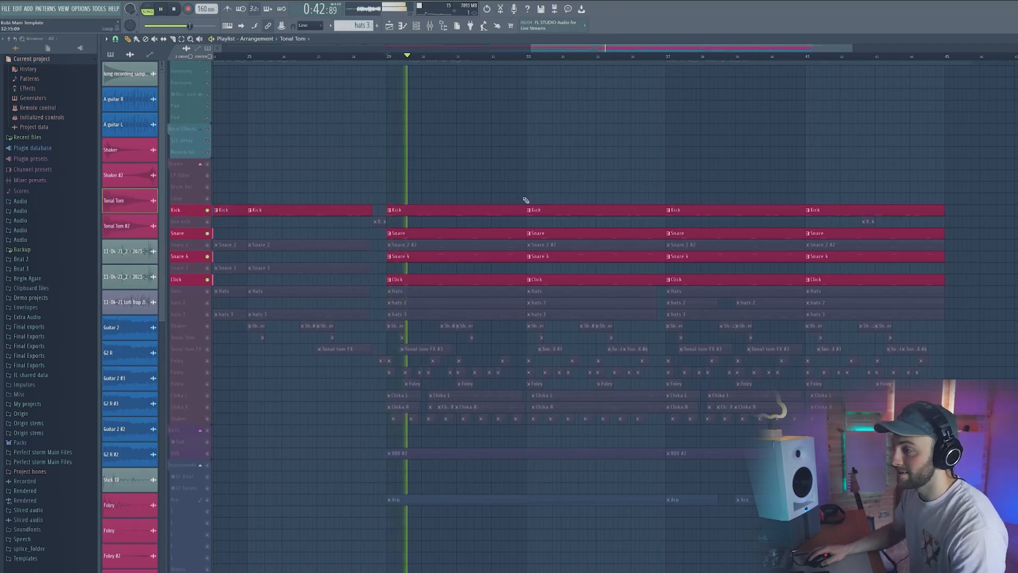
key(space)
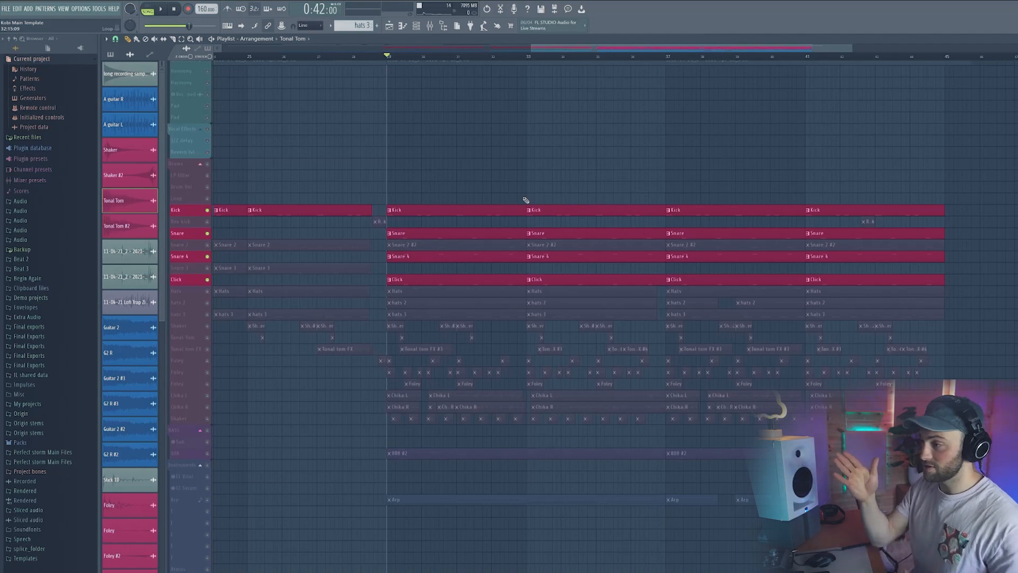
key(space)
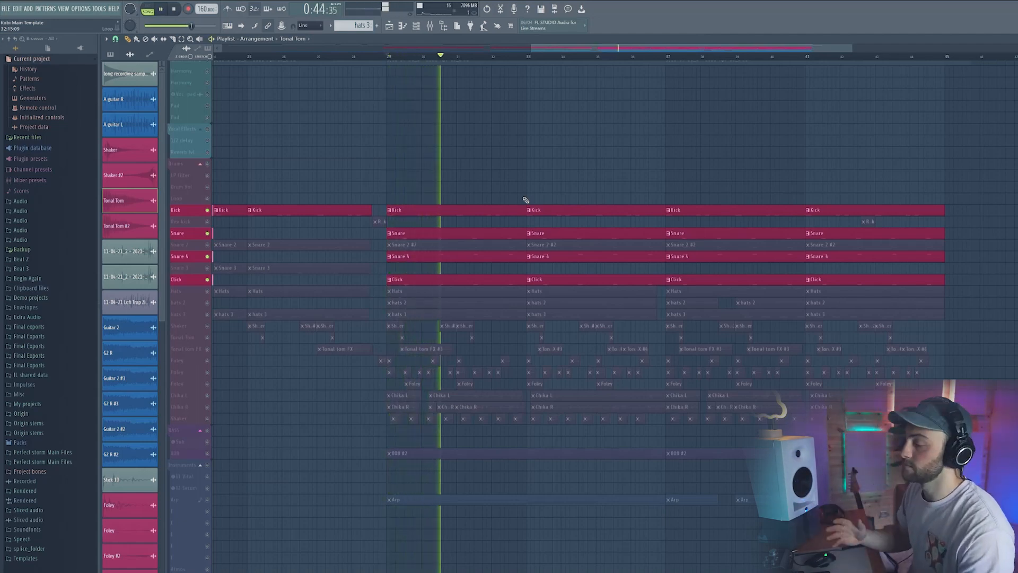
key(space)
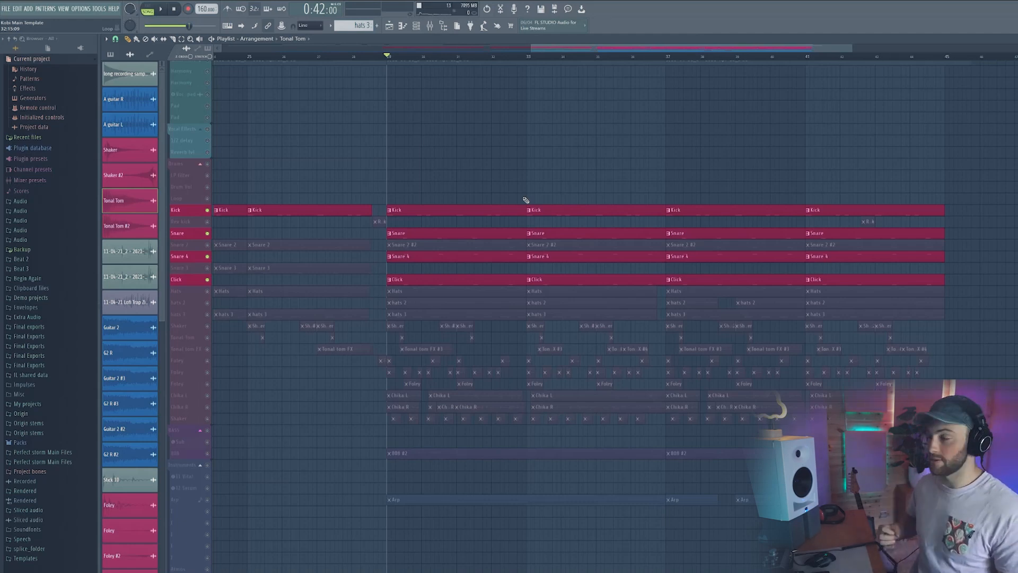
Isolate the Hats, hats 2 and hats 3 tracks and play them together from bar 29.
scroll(421, 245, up, 5)
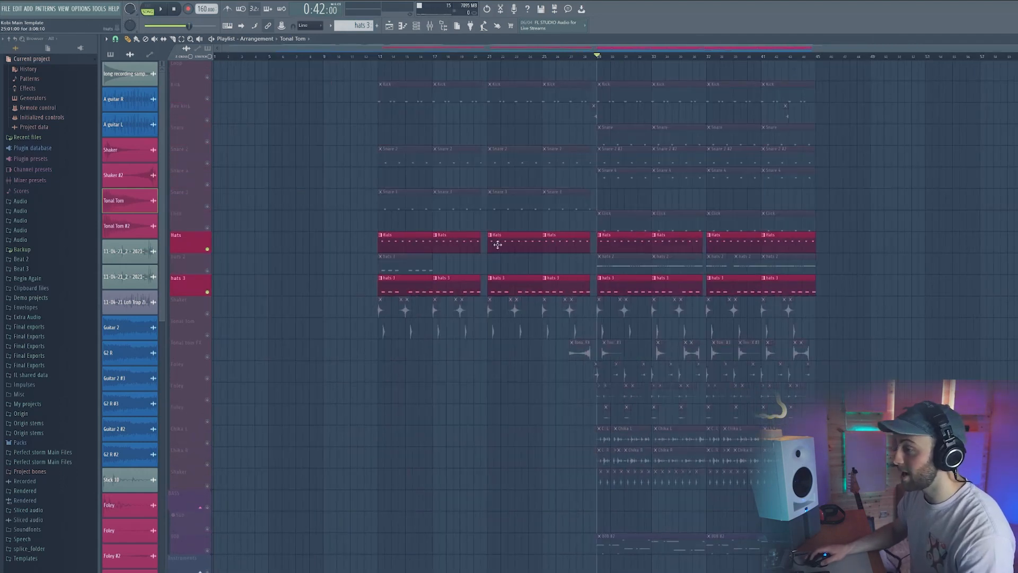
click(207, 271)
key(space)
scroll(647, 58, up, 5)
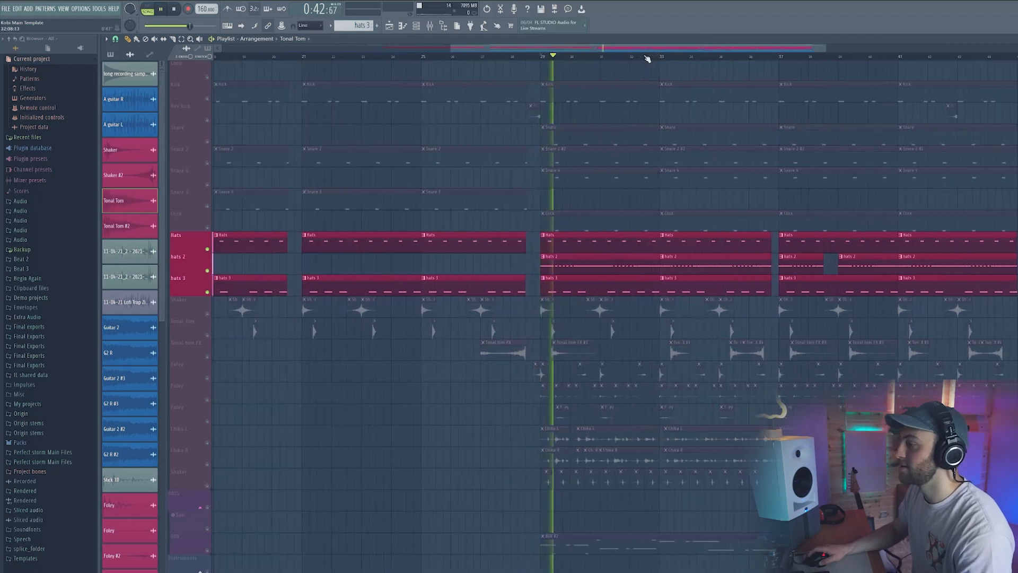
scroll(647, 57, up, 4)
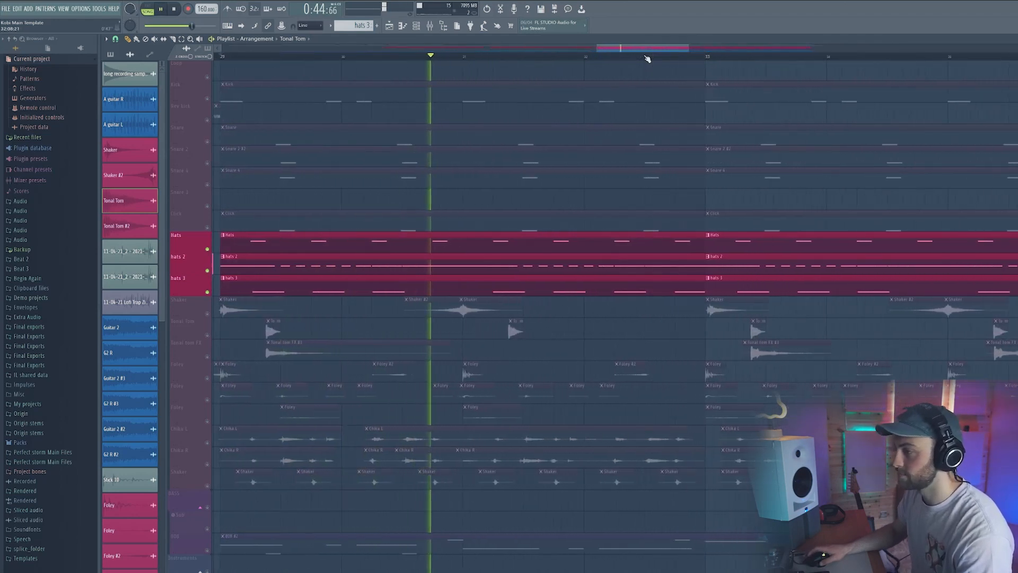
Open the hats 2 pattern, then bring the kick, snare, Click, Shaker and Tonal Tom tracks back into playback with the hats.
double_click(477, 268)
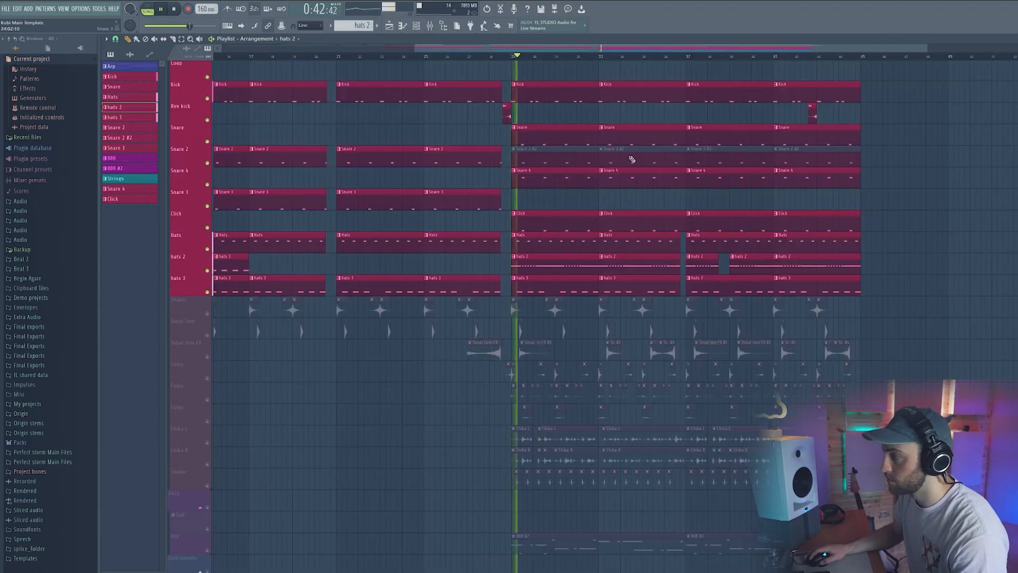
scroll(615, 63, up, 5)
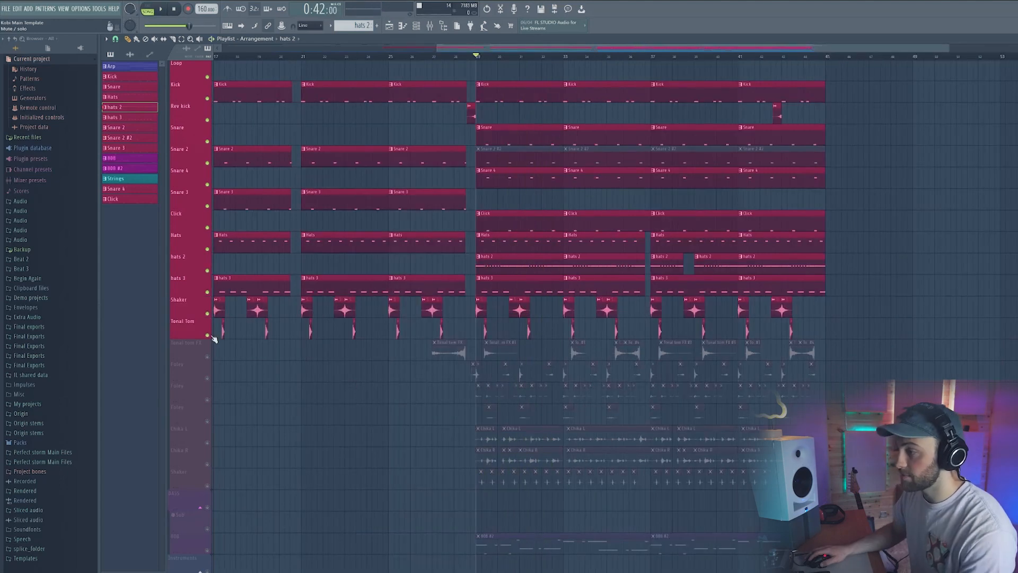
Bring the Tonal tom FX track back into playback with the drums and show the drum channels in the mixer.
scroll(345, 276, down, 3)
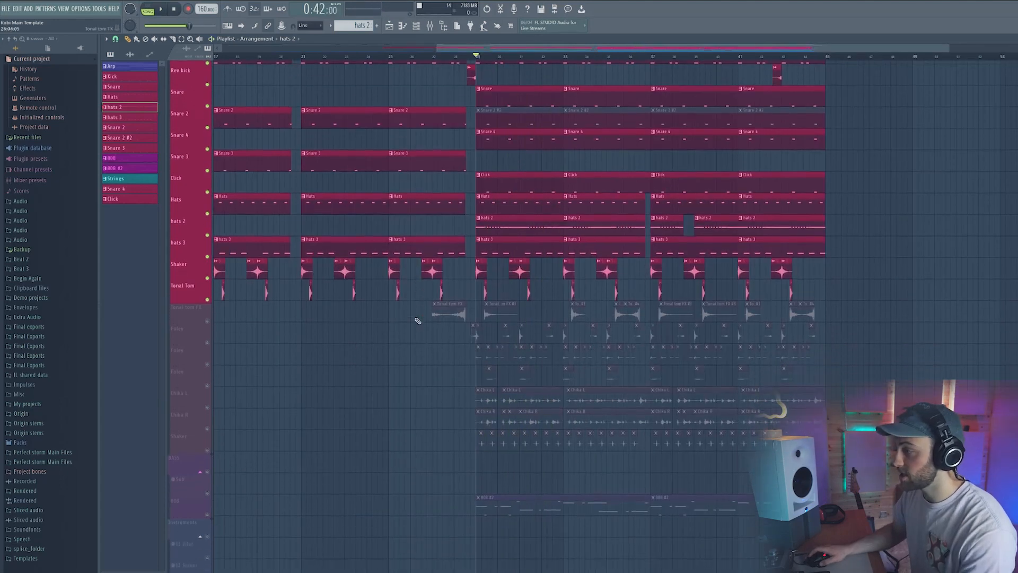
click(211, 271)
scroll(847, 64, up, 3)
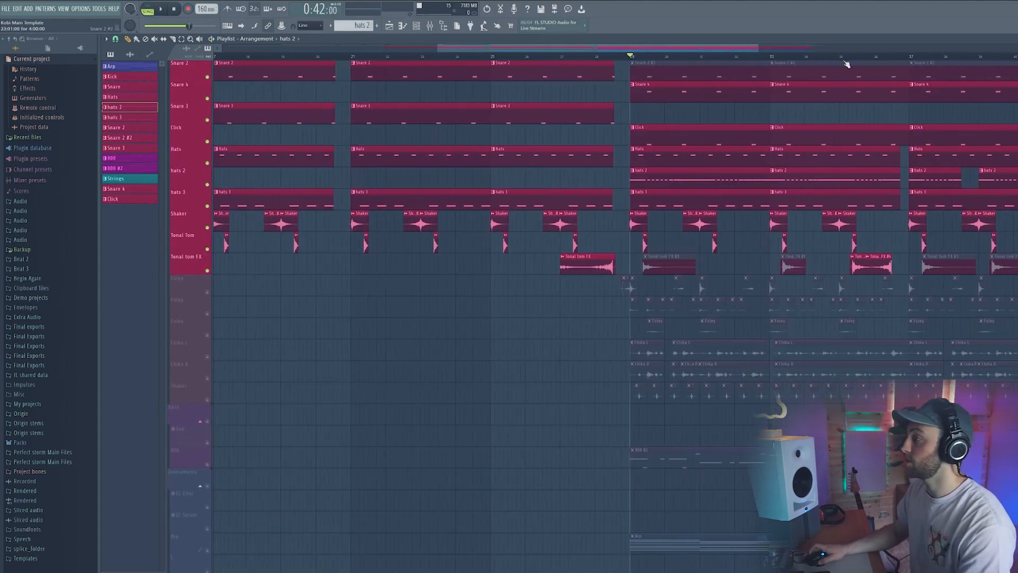
scroll(881, 58, up, 2)
key(F9)
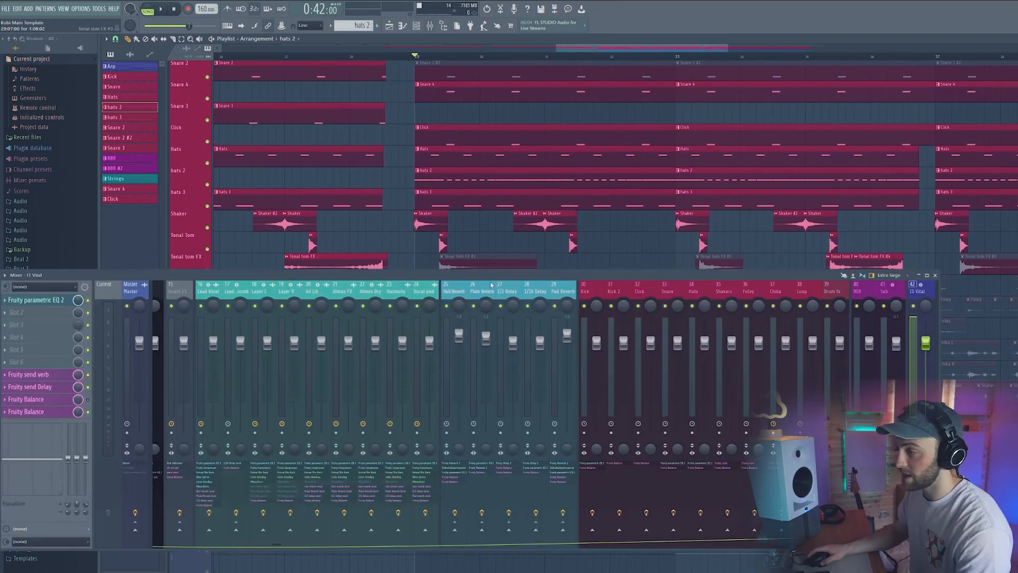
scroll(829, 104, down, 3)
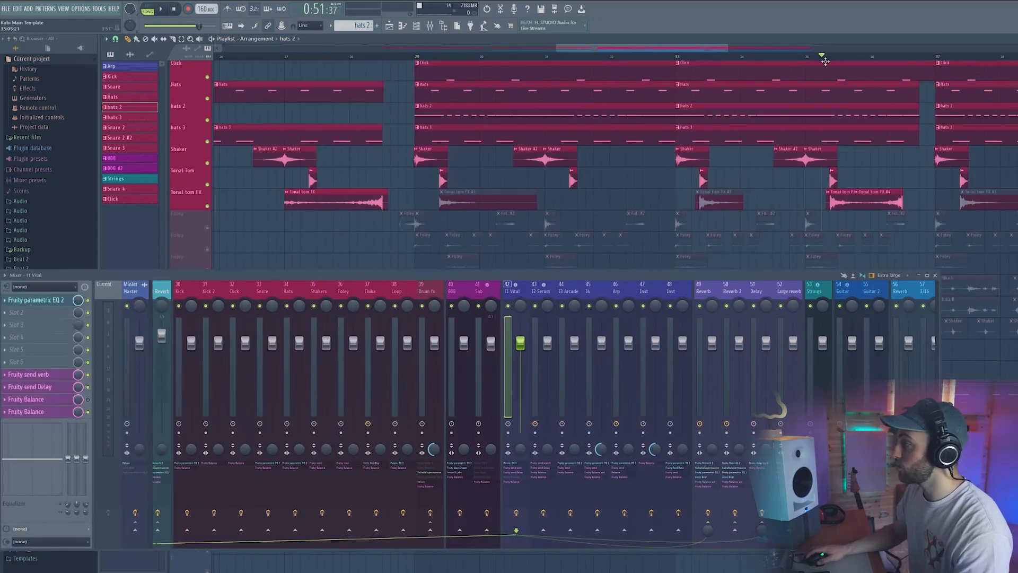
Solo the Tonal tom FX track and play its reversed clips around bar 35.
scroll(206, 205, up, 1)
right_click(207, 206)
scroll(906, 60, up, 3)
key(space)
key(space)
right_click(207, 227)
key(space)
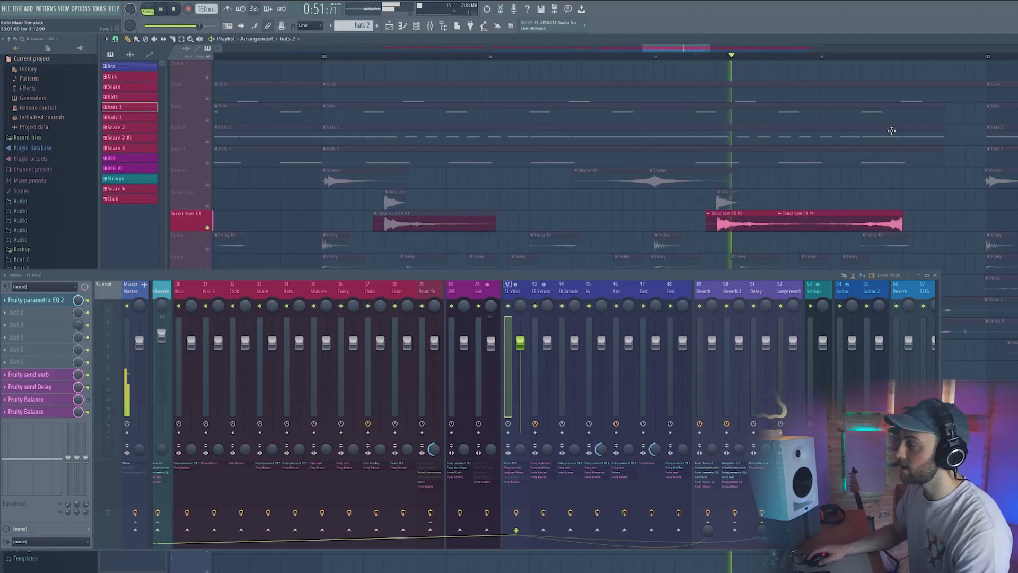
key(space)
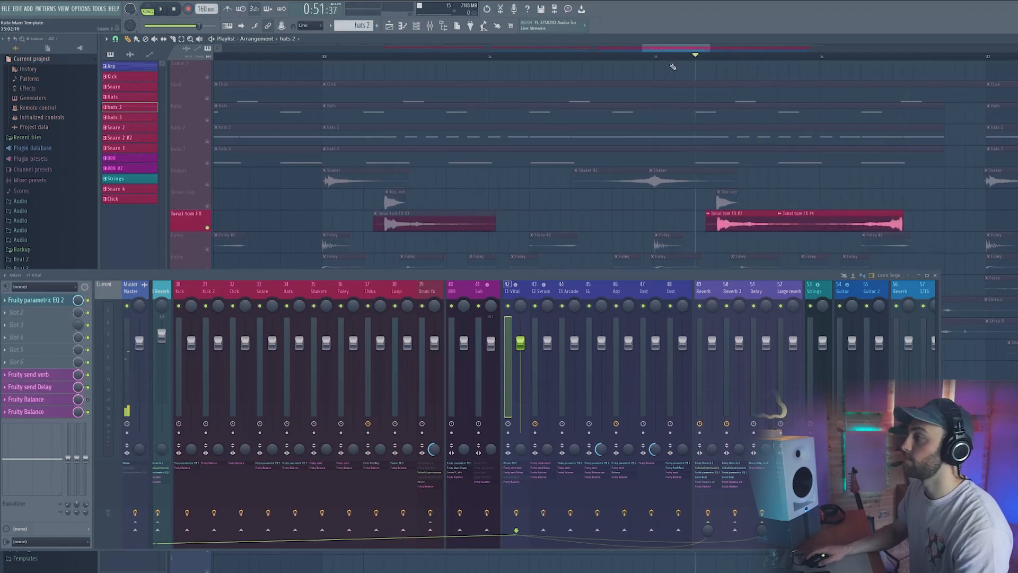
Examine the ValhallaSupermassive settings on the Drum fx mixer channel and close the plugin window.
scroll(672, 62, up, 2)
click(433, 293)
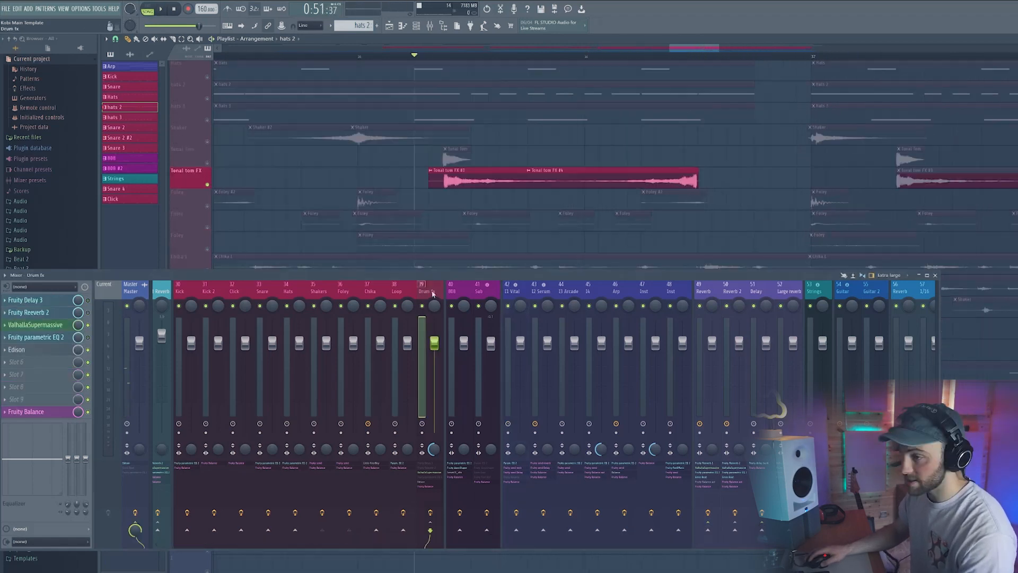
click(59, 325)
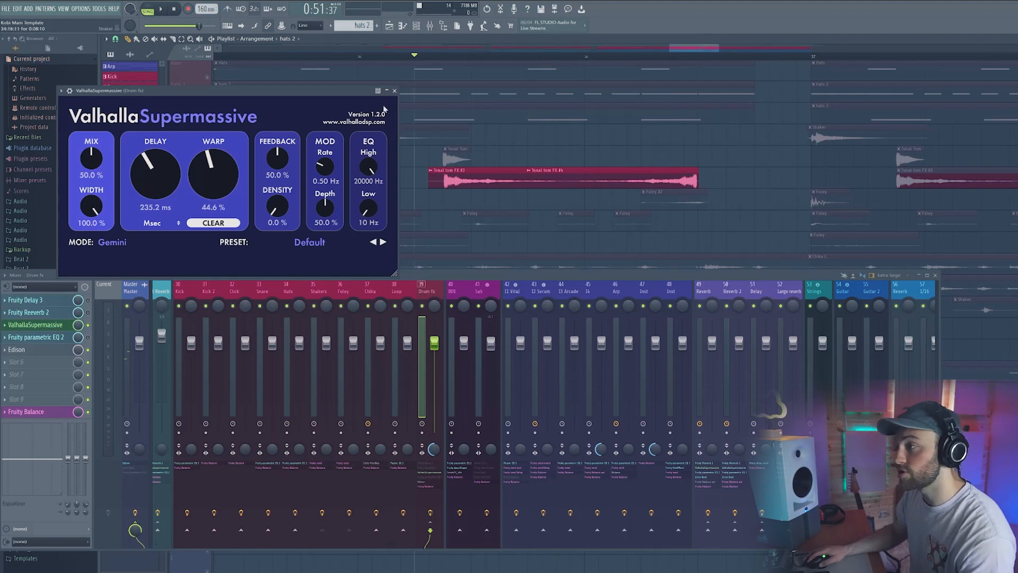
click(394, 91)
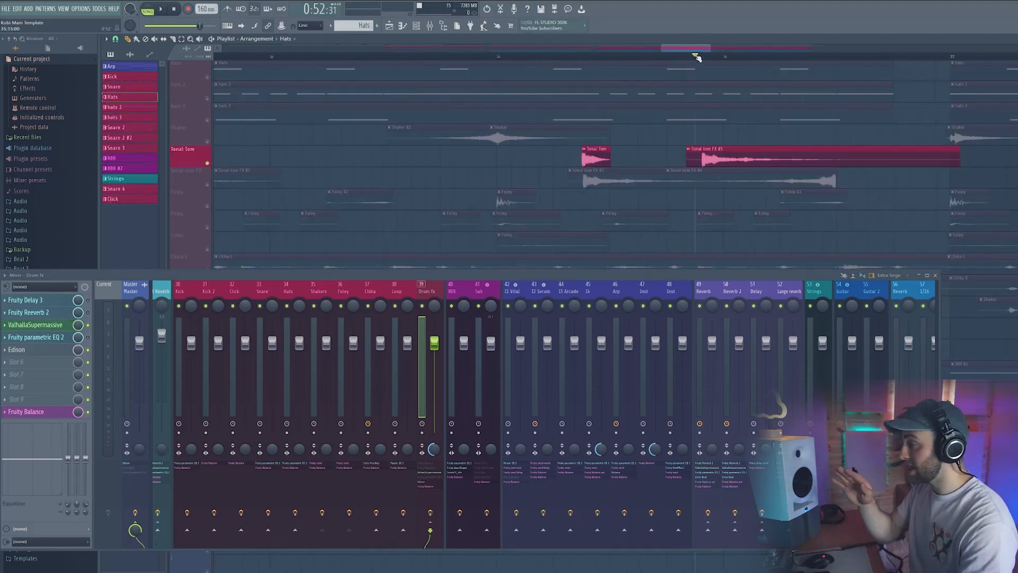
Audition the Tonal Tom track alone, restore all the other tracks, and play the full beat.
key(space)
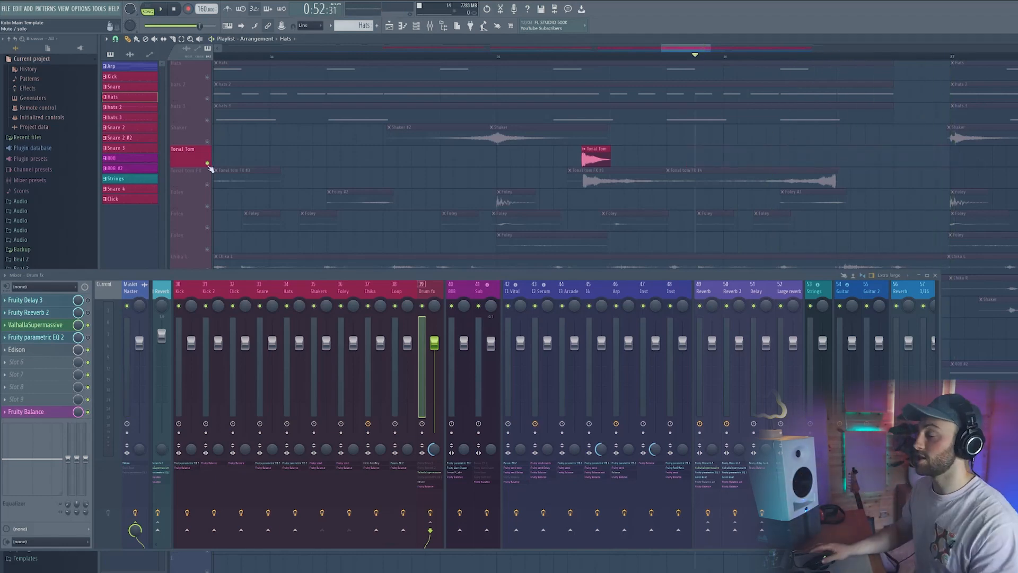
ctrl+click(207, 164)
key(space)
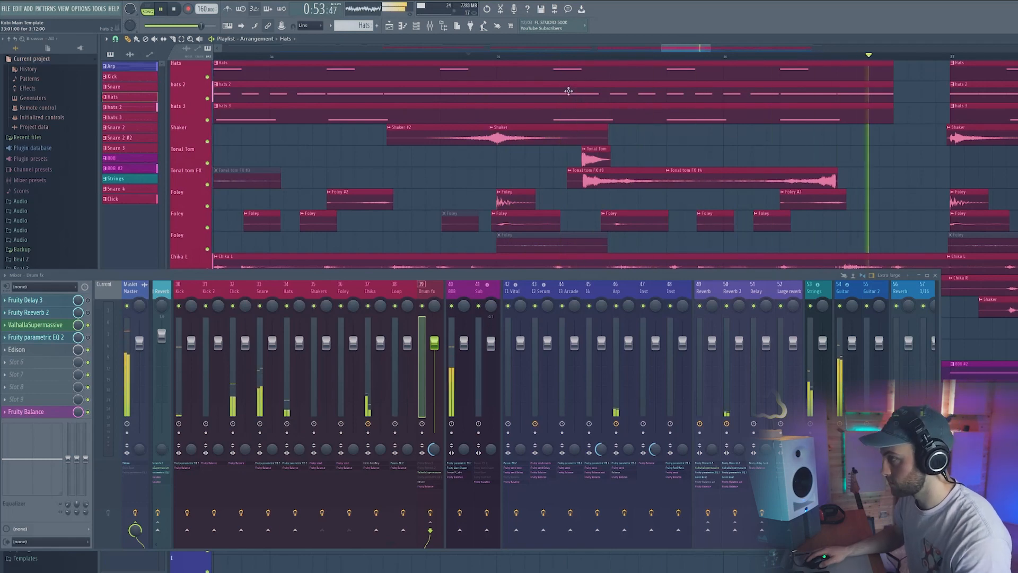
Look over the arrangement's full track list and review the ValhallaSupermassive settings on the Drum fx channel again.
scroll(563, 60, down, 5)
scroll(584, 233, up, 2)
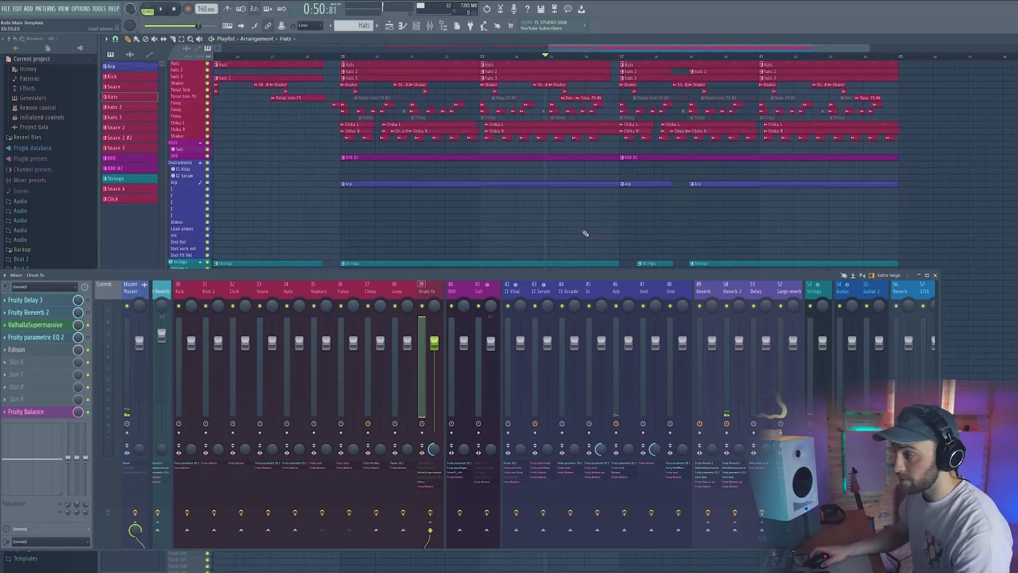
key(F9)
scroll(554, 272, up, 4)
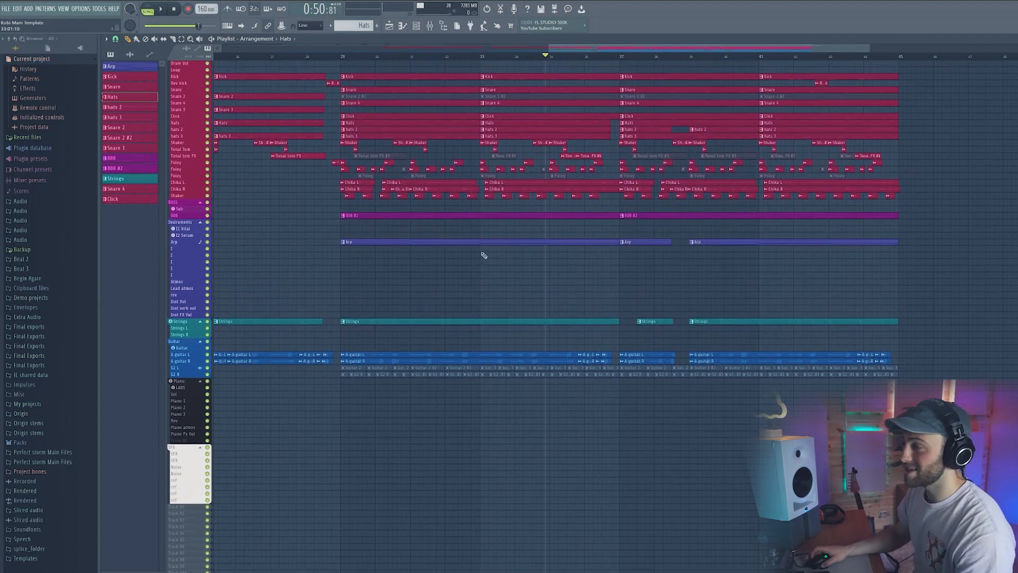
scroll(431, 274, up, 1)
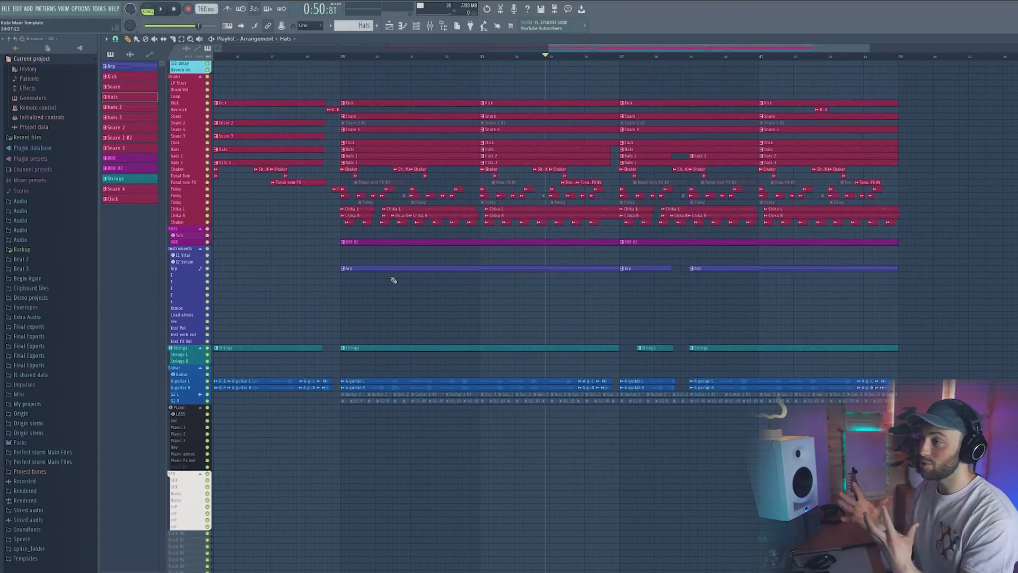
scroll(393, 280, up, 2)
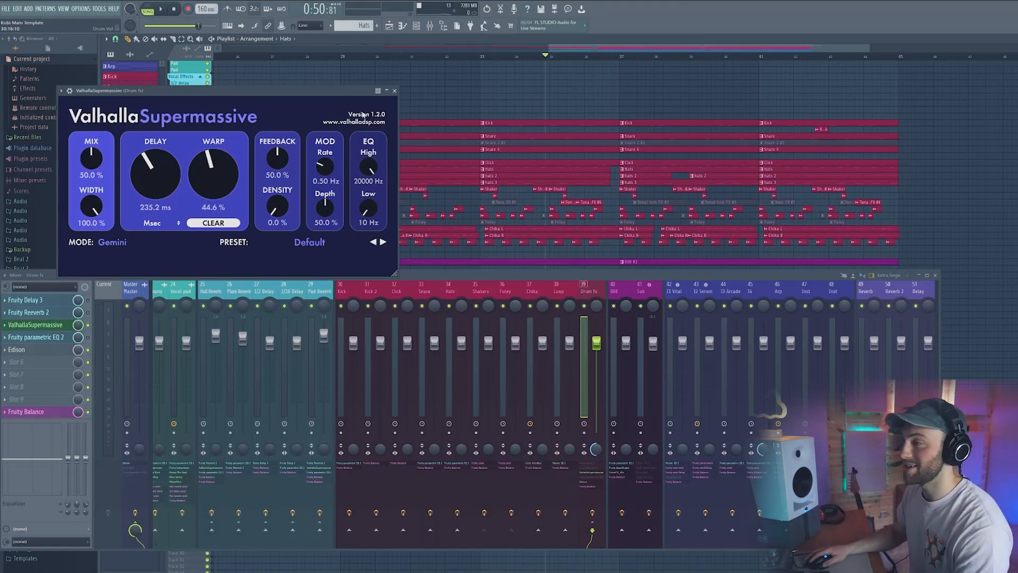
click(395, 90)
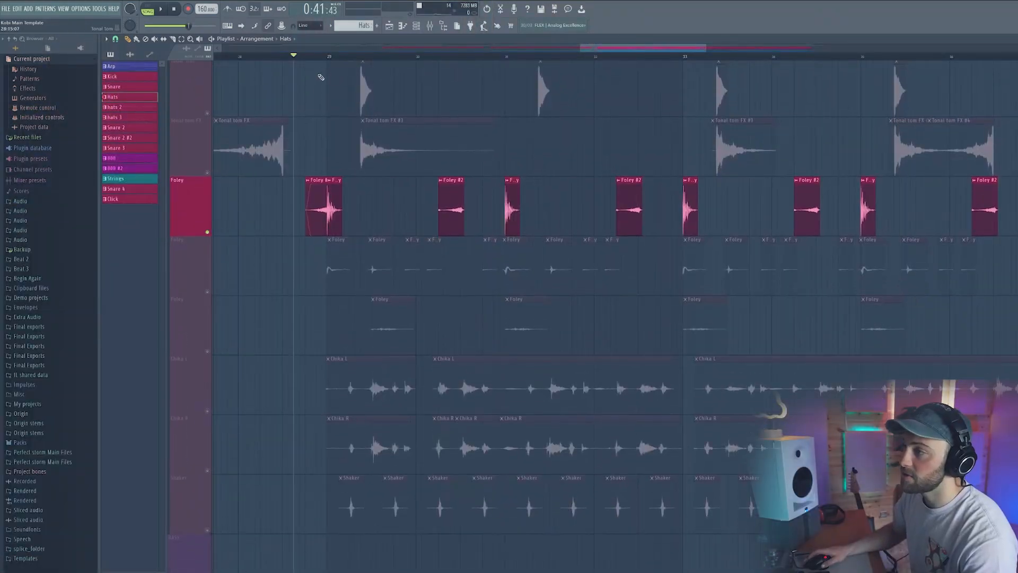
Play the first Foley track alone, covering its Foley and Foley #2 clips between bars 29 and 31.
scroll(325, 63, up, 4)
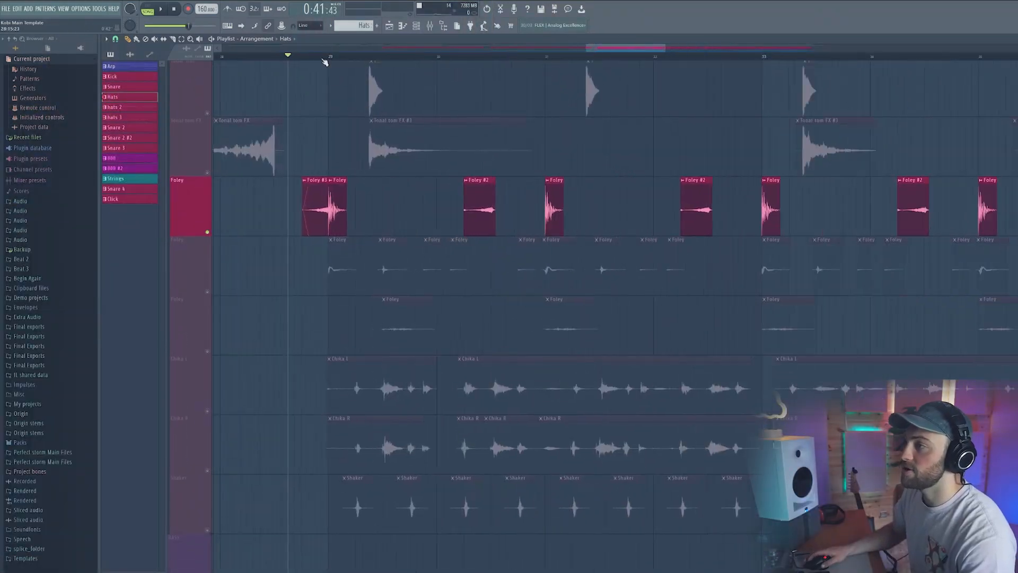
scroll(325, 62, up, 1)
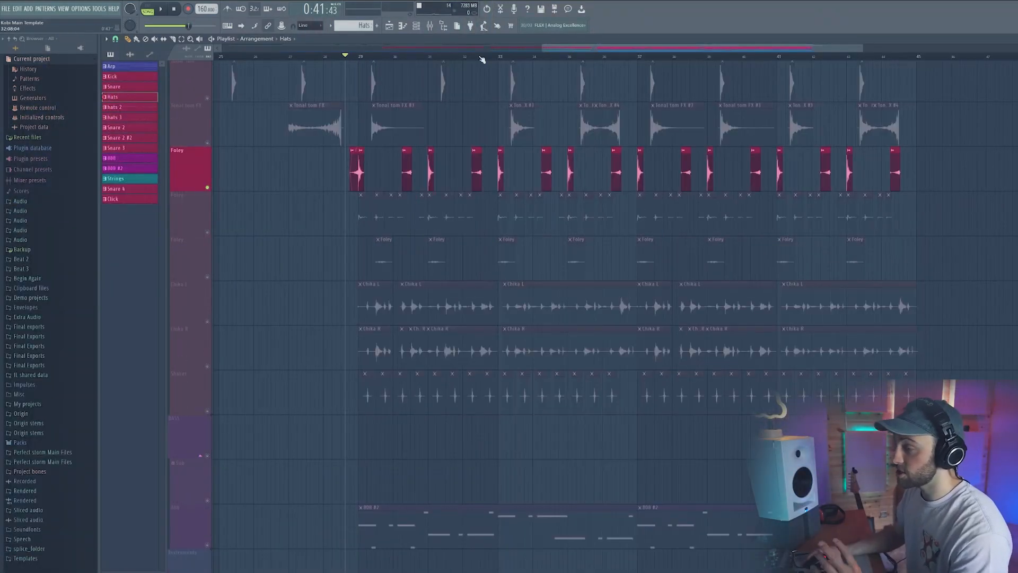
scroll(481, 60, up, 6)
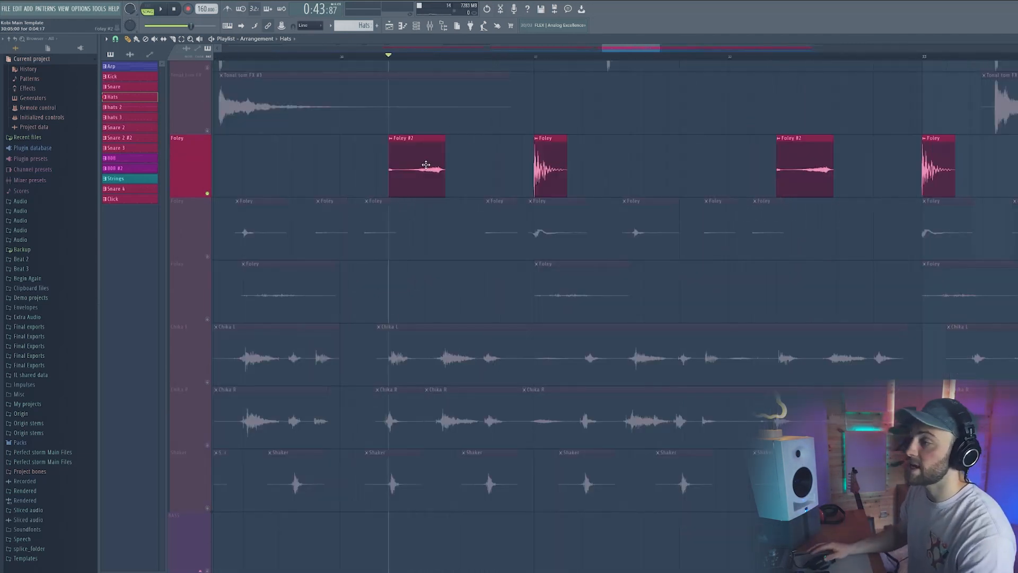
key(space)
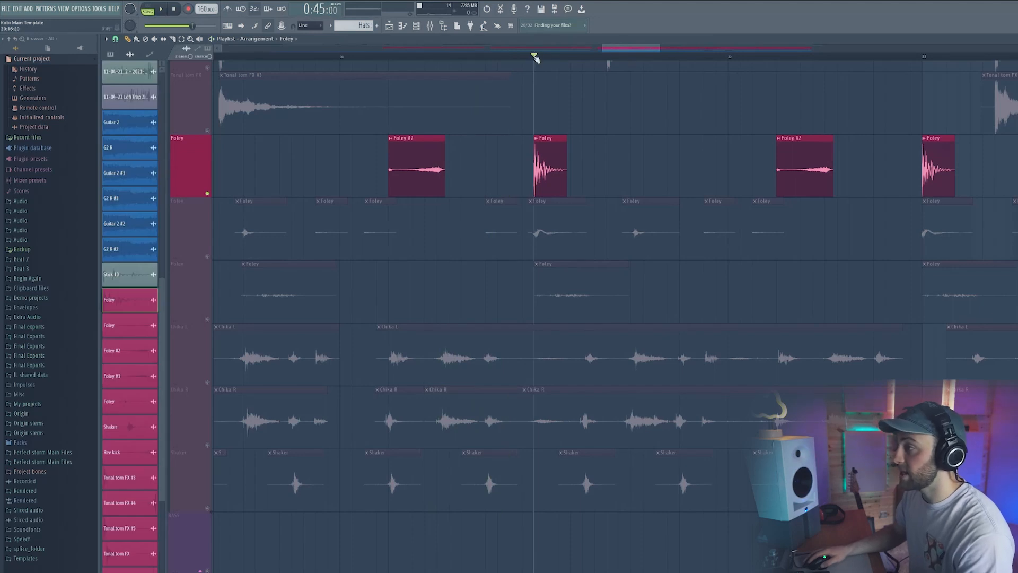
key(space)
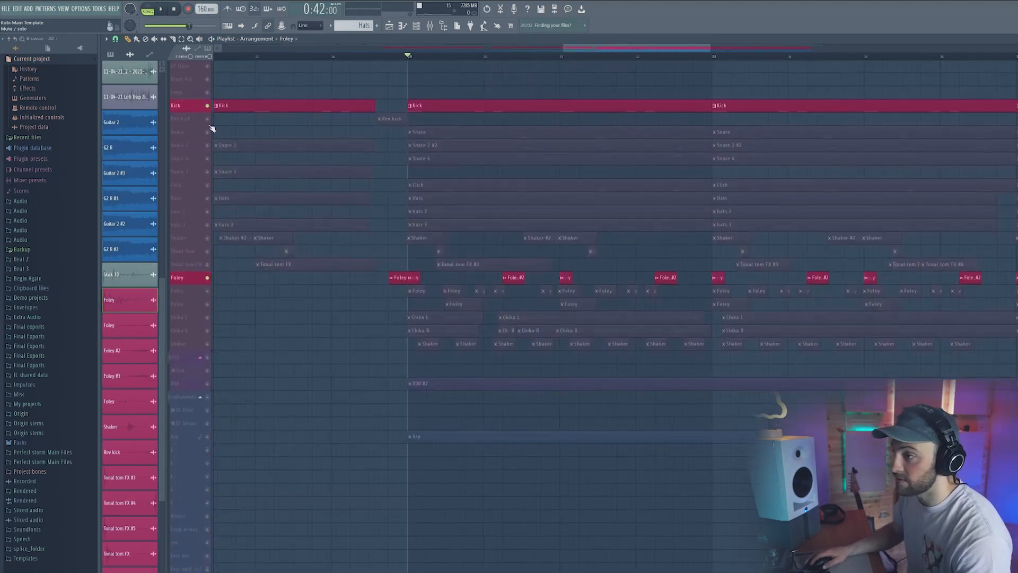
Add the Snare to the Kick and first Foley tracks and play them together from bar 29.
click(208, 132)
scroll(493, 57, up, 3)
key(space)
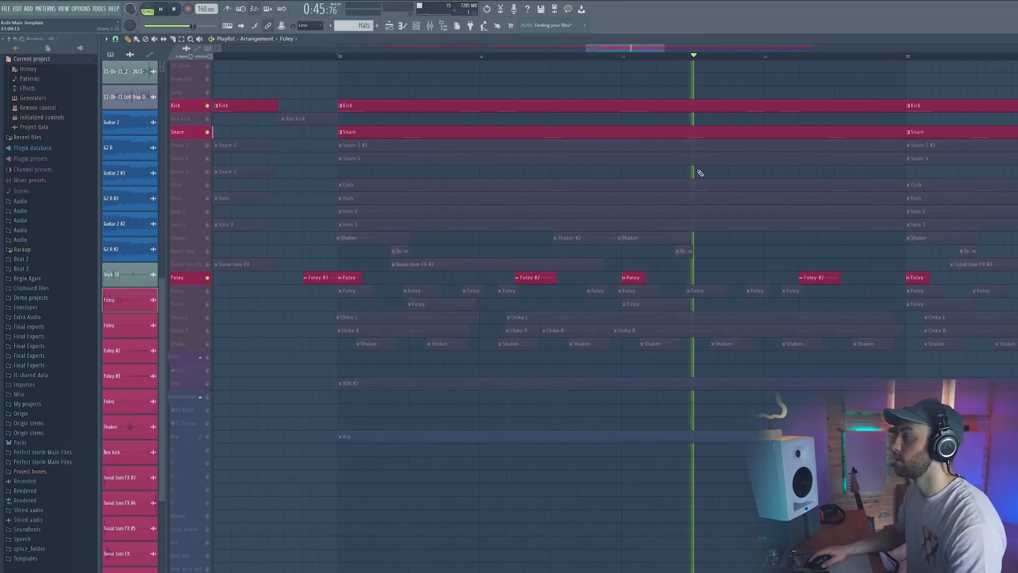
key(space)
scroll(570, 64, up, 2)
scroll(570, 64, down, 1)
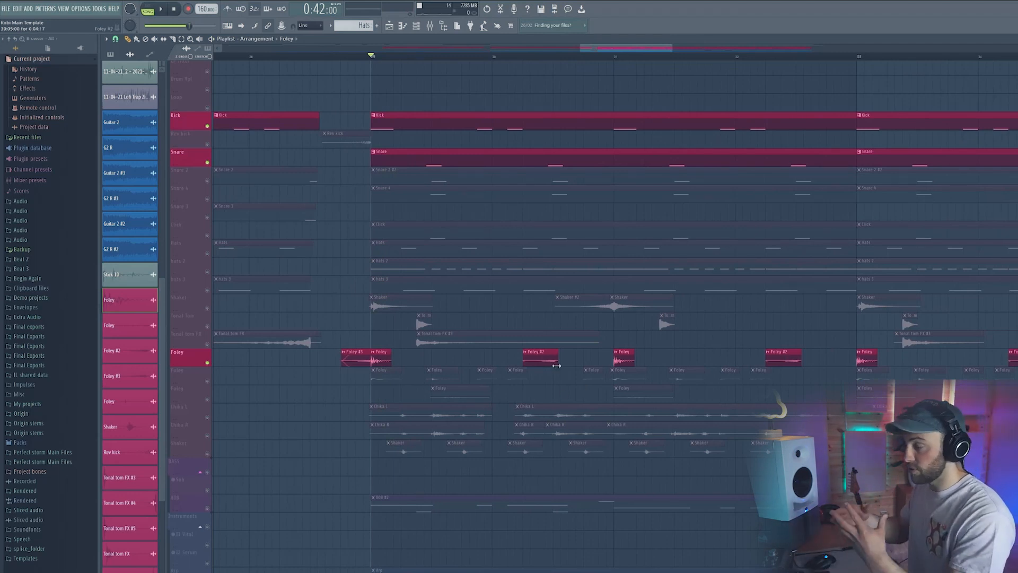
Layer in the second Foley track, open its clip's sample settings, and play the combination from bar 29.
key(space)
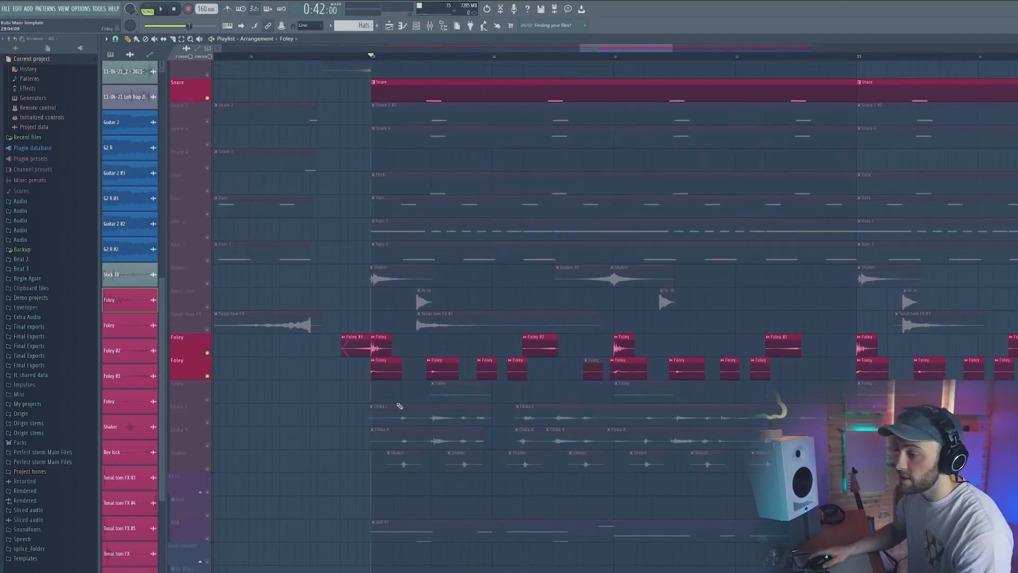
scroll(400, 407, up, 2)
double_click(380, 361)
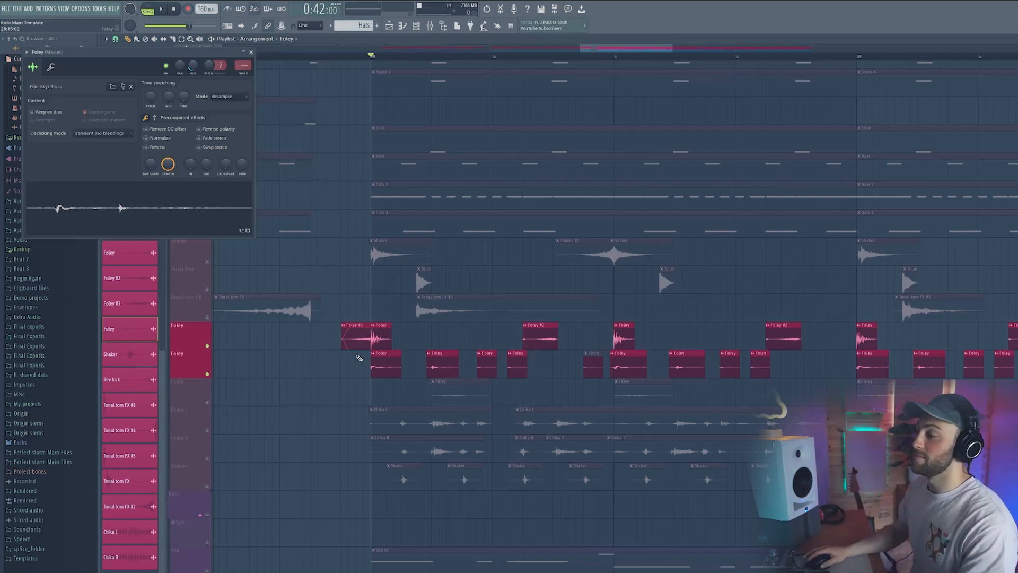
key(space)
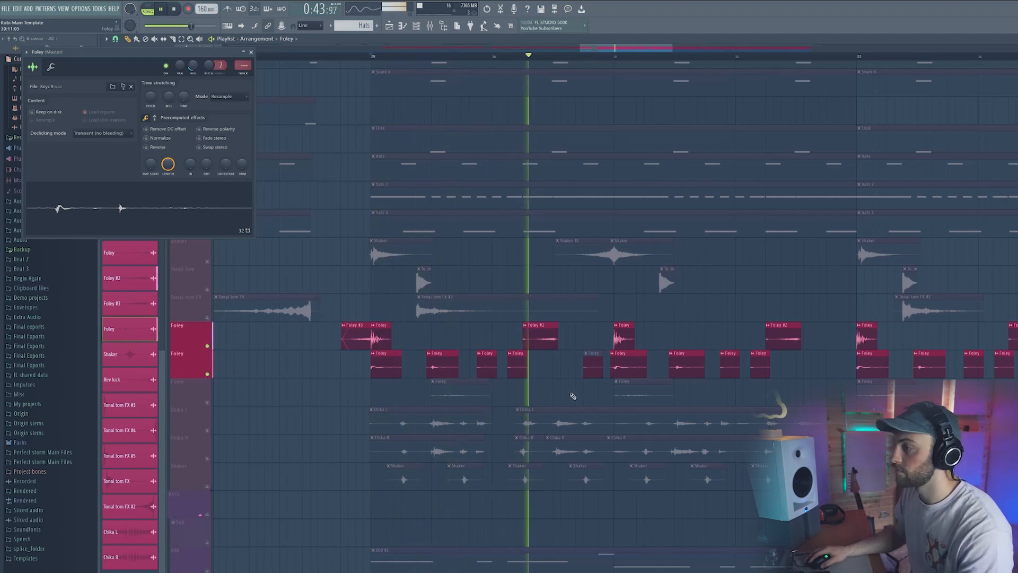
key(space)
Solo the second Foley track and play it from bar 29.
right_click(207, 375)
key(space)
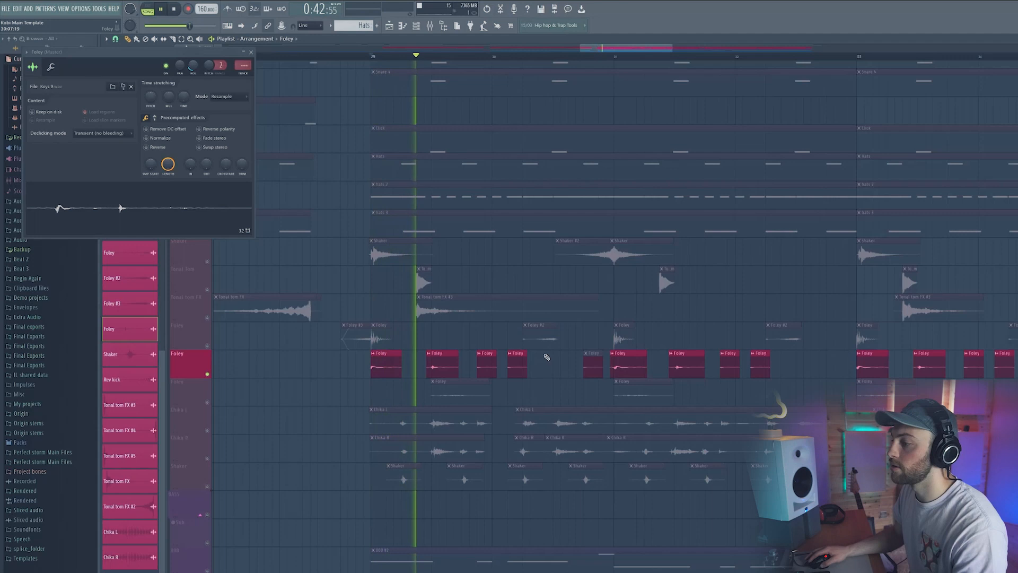
key(space)
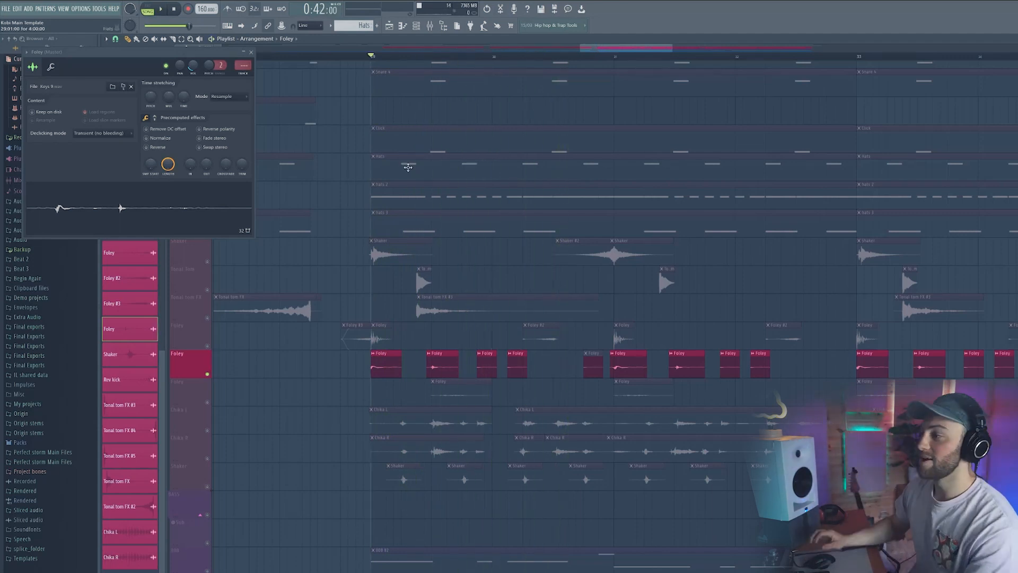
key(space)
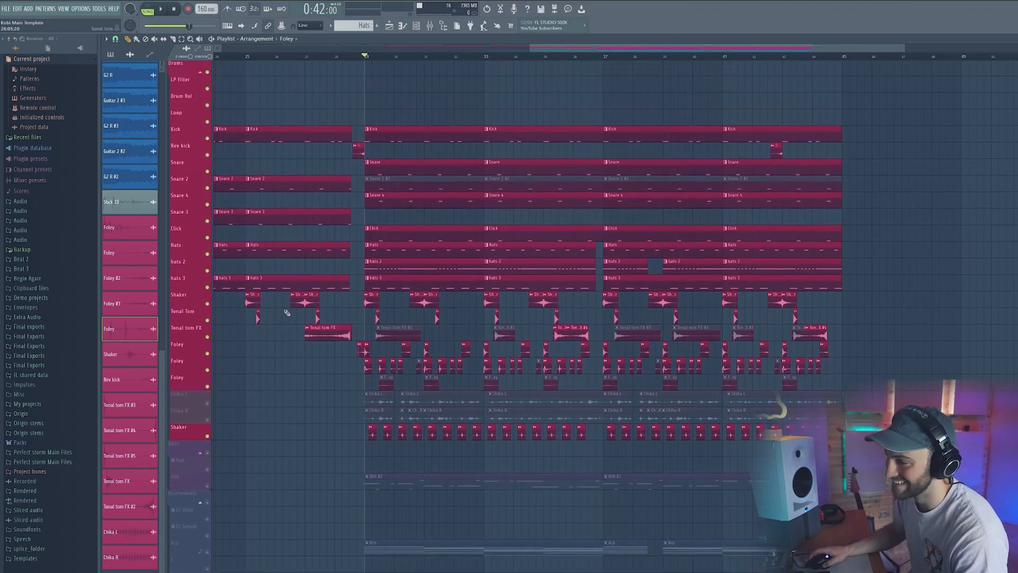
Solo the third Foley track and play it from bar 29.
scroll(357, 237, down, 2)
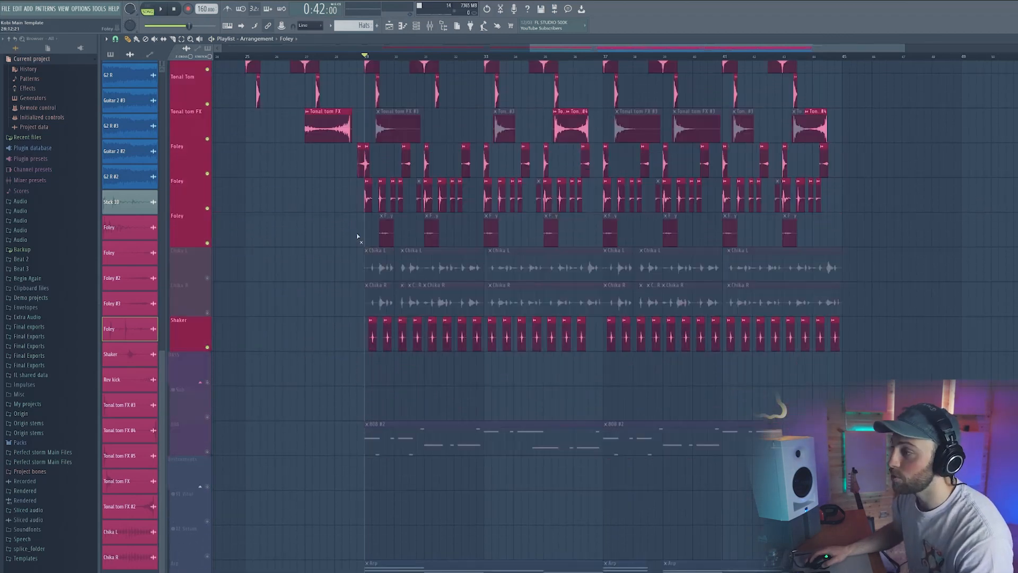
right_click(208, 244)
key(space)
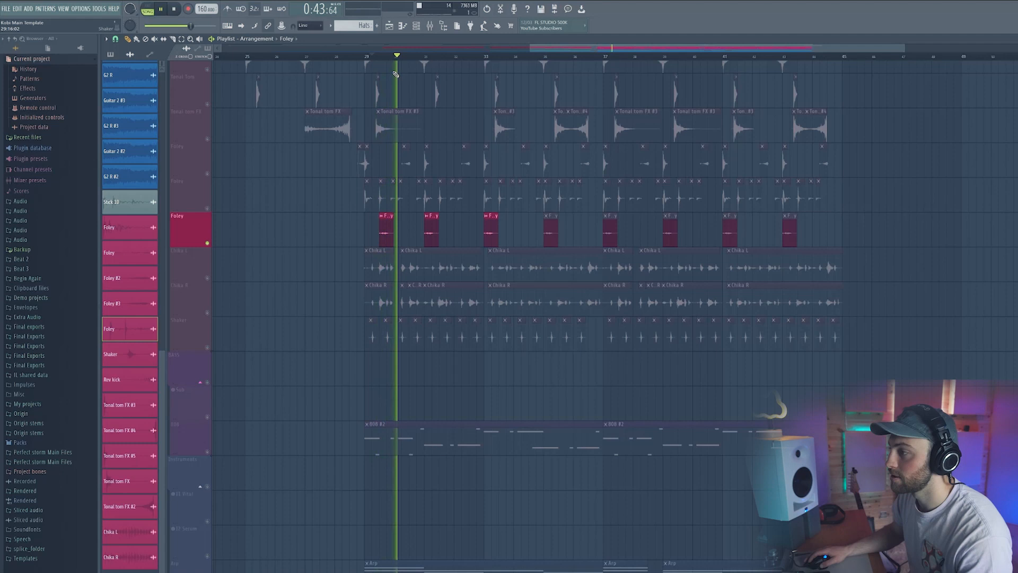
key(space)
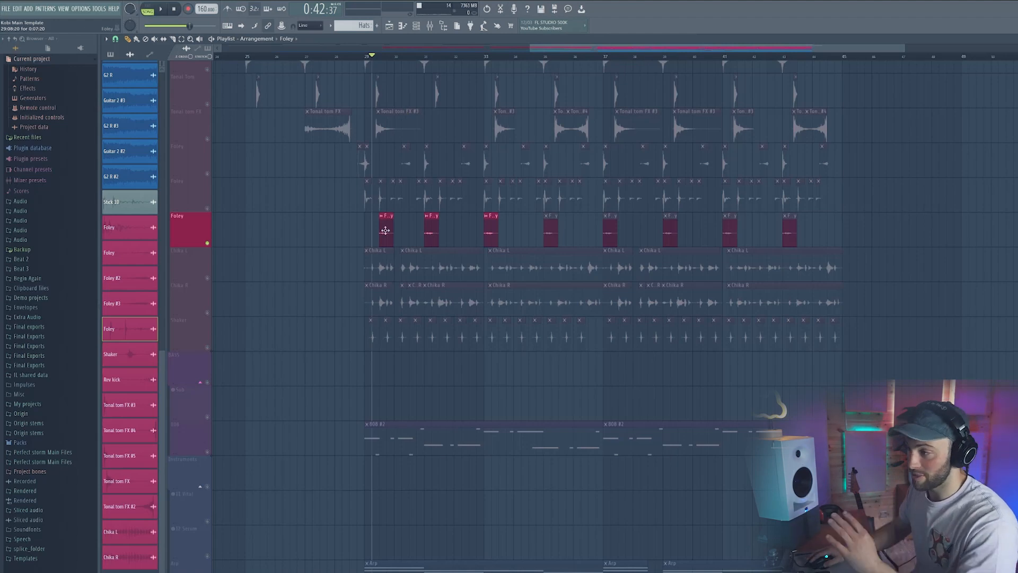
Move the lower Shaker track up beneath the other Shaker track and play it soloed from bar 29.
scroll(317, 245, down, 2)
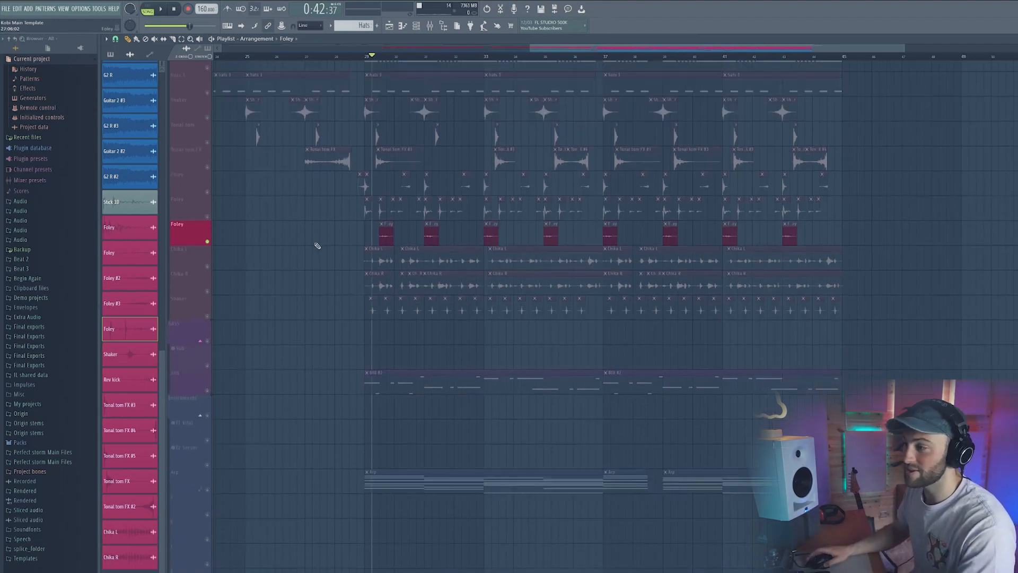
right_click(209, 193)
scroll(371, 165, up, 3)
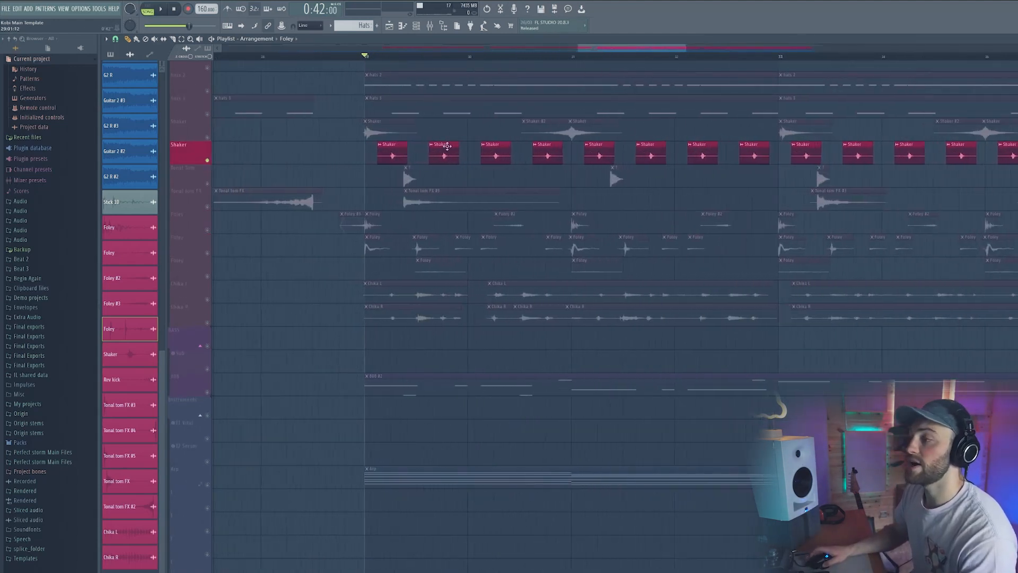
scroll(463, 167, up, 3)
key(space)
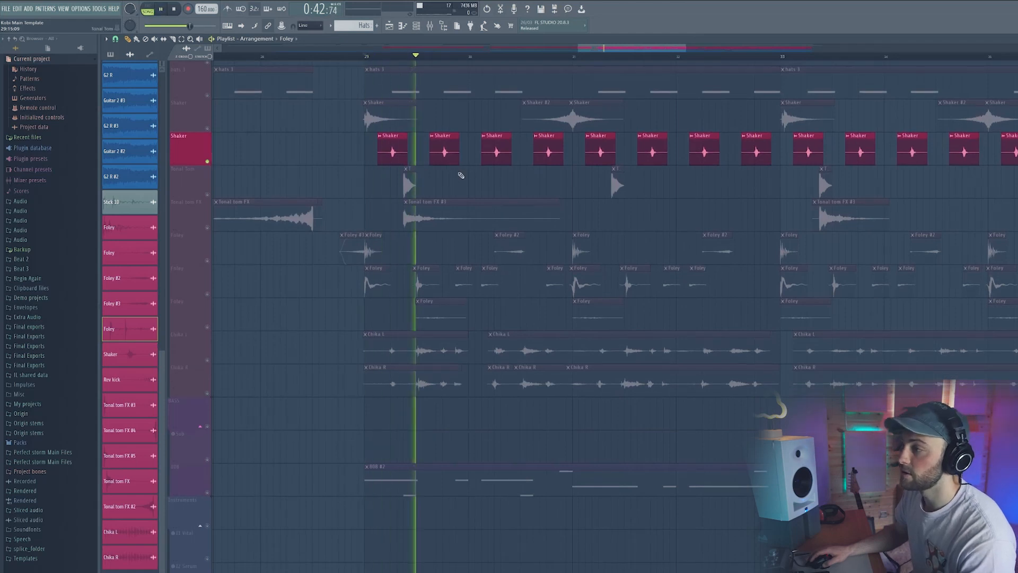
Audition the lower Shaker track together with the other Shaker track from bar 29.
key(space)
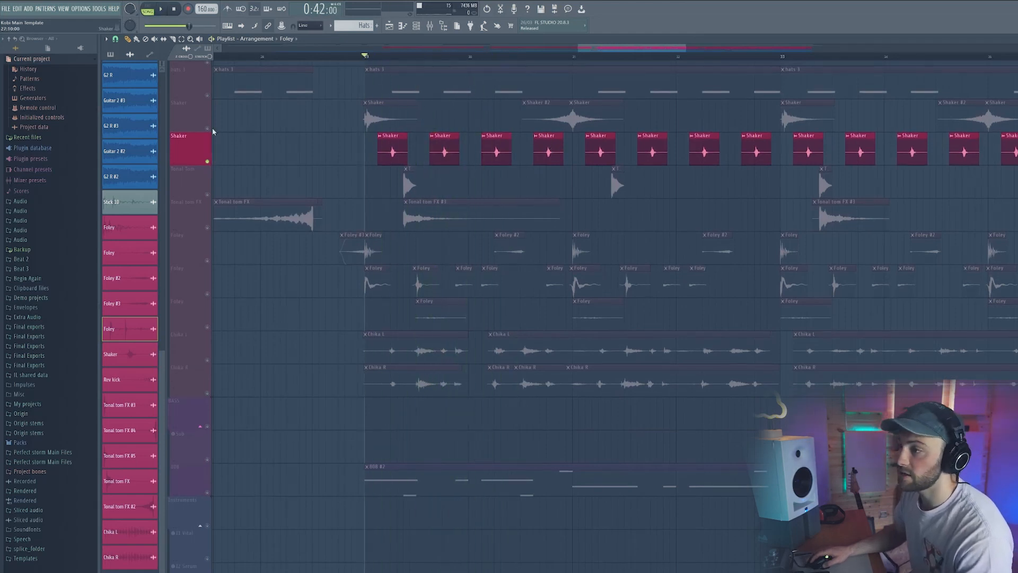
key(space)
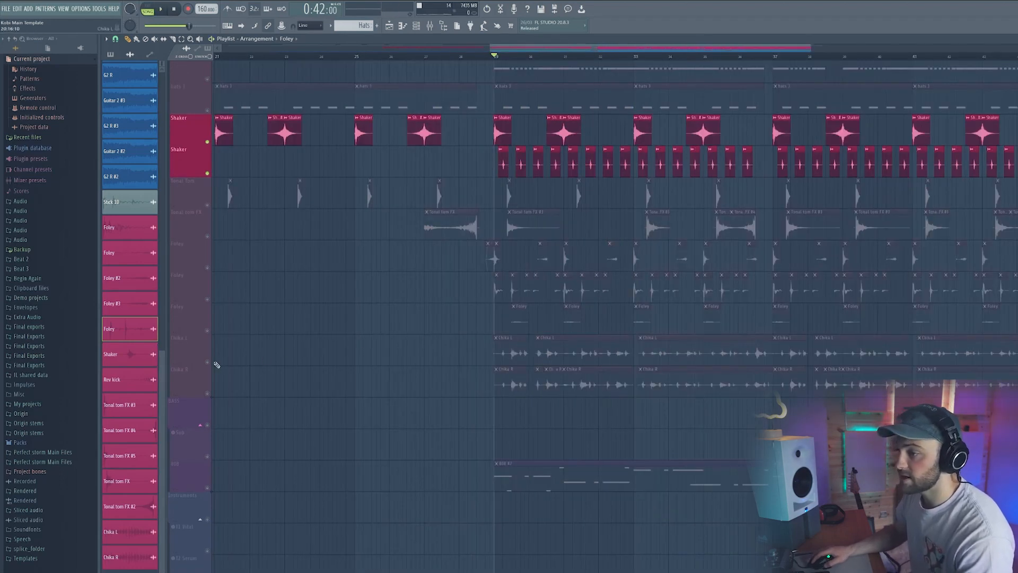
Unmute the Chika L and Chika R tracks, play them from bar 29, and review the Chika L clip's sample settings.
click(207, 362)
click(208, 393)
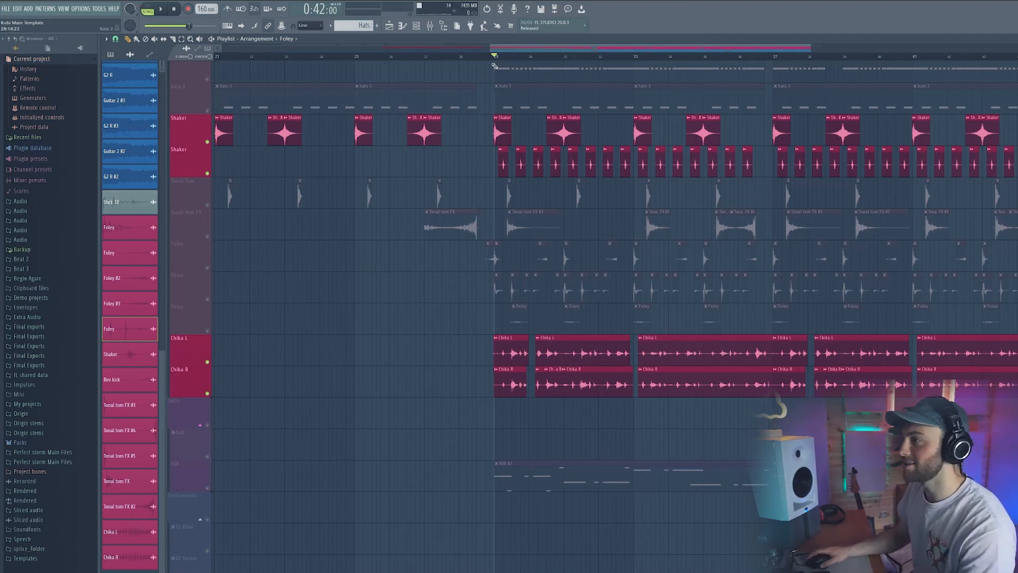
key(space)
scroll(662, 63, down, 4)
scroll(757, 63, up, 2)
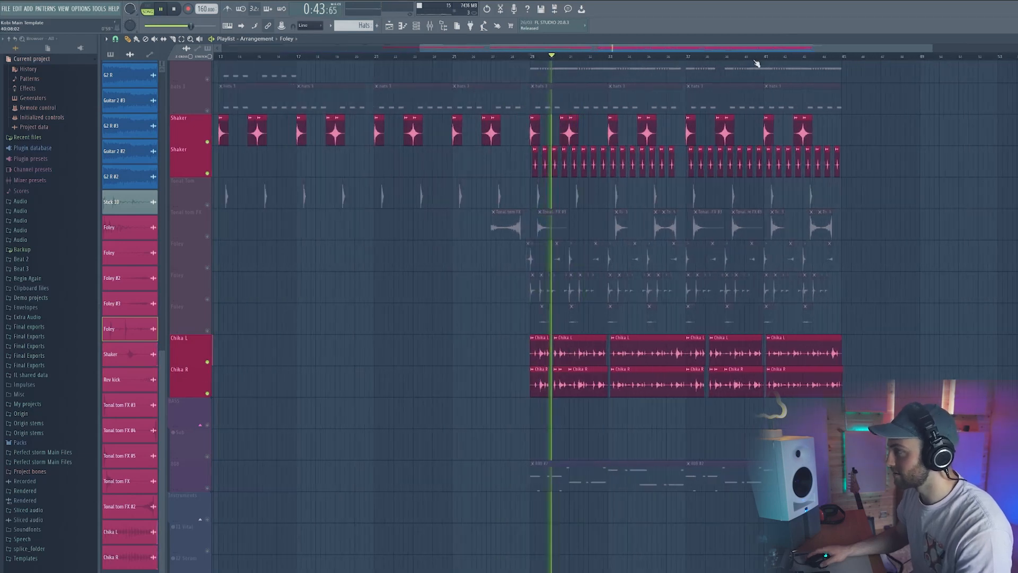
scroll(757, 63, up, 4)
scroll(757, 63, down, 2)
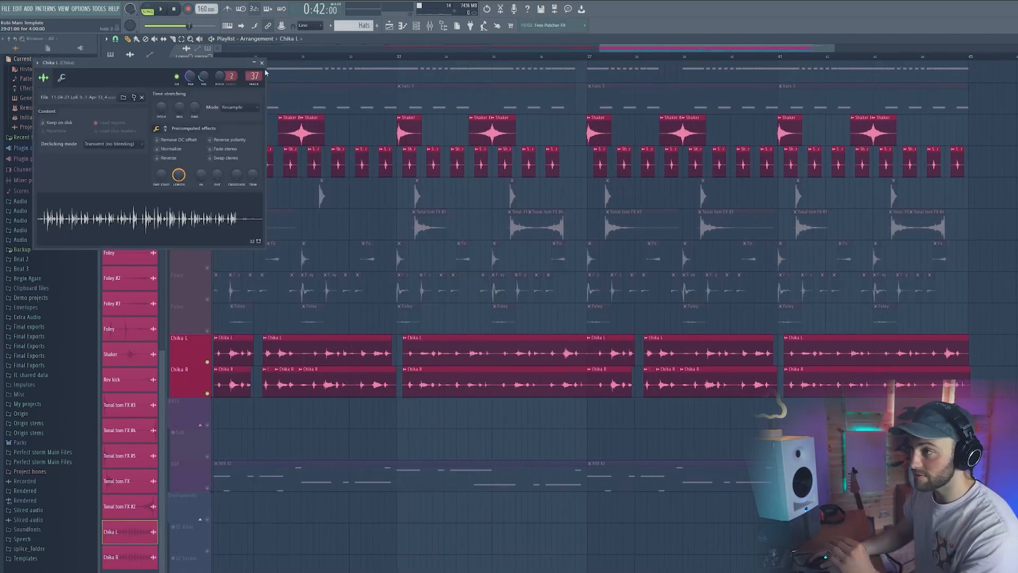
click(262, 59)
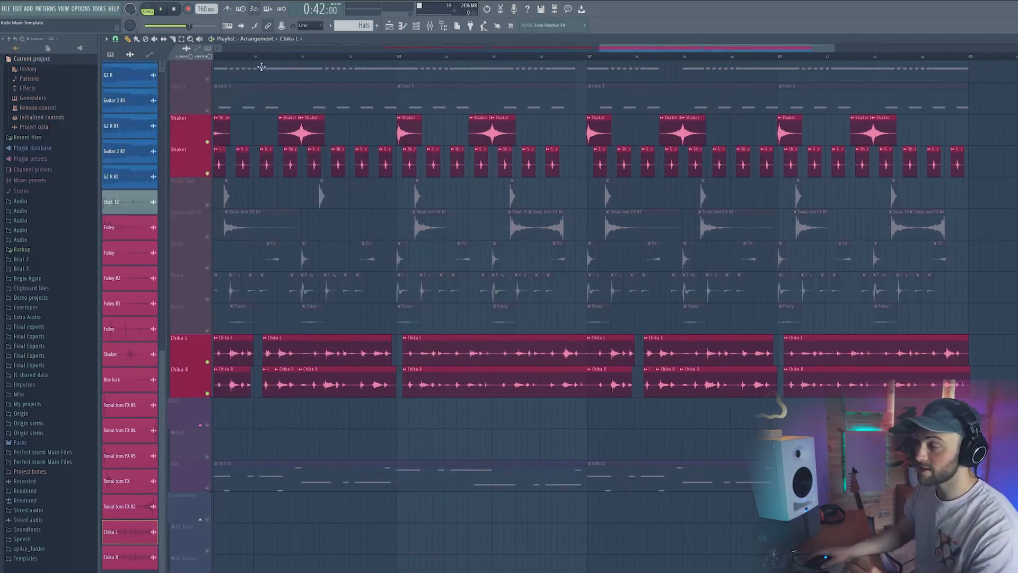
Open Little AlterBoy on the Chika mixer channel during playback and adjust its formant.
key(F9)
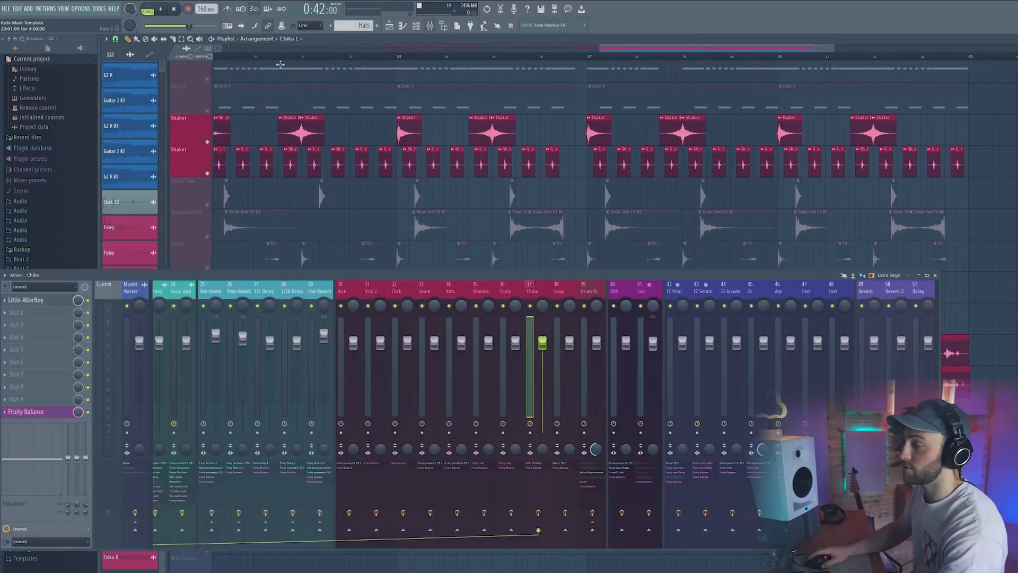
key(space)
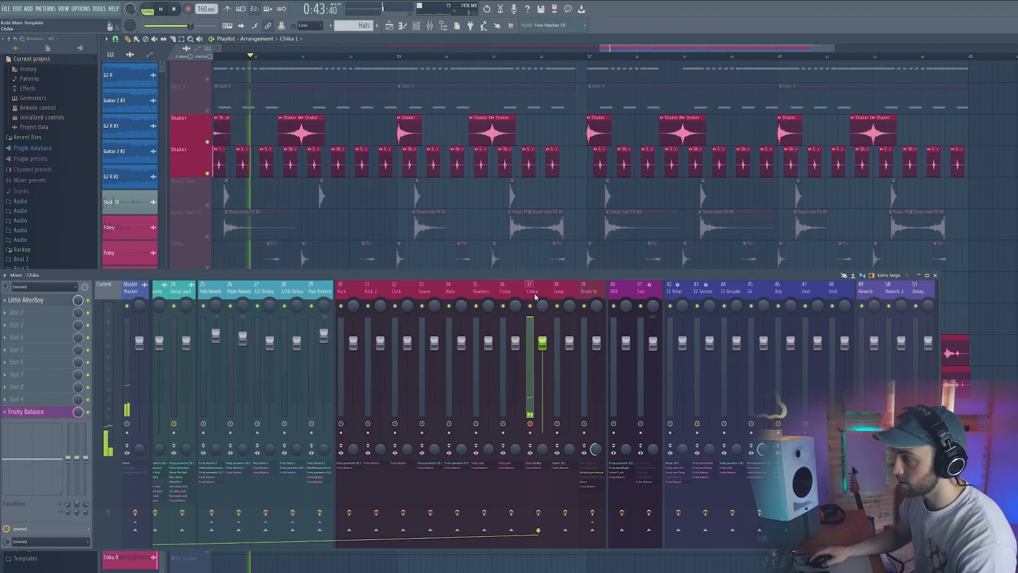
click(37, 301)
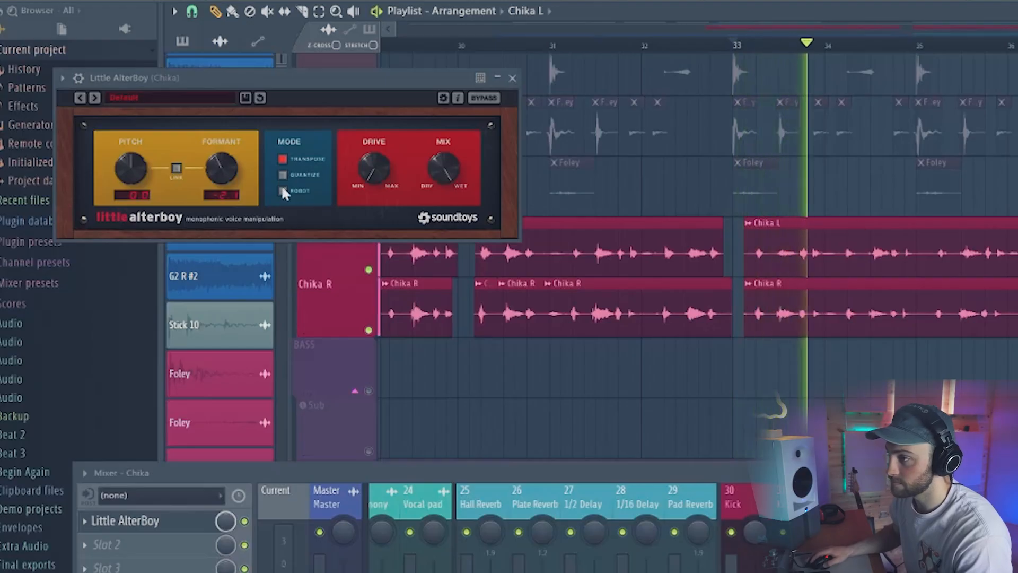
drag(228, 192, 223, 105)
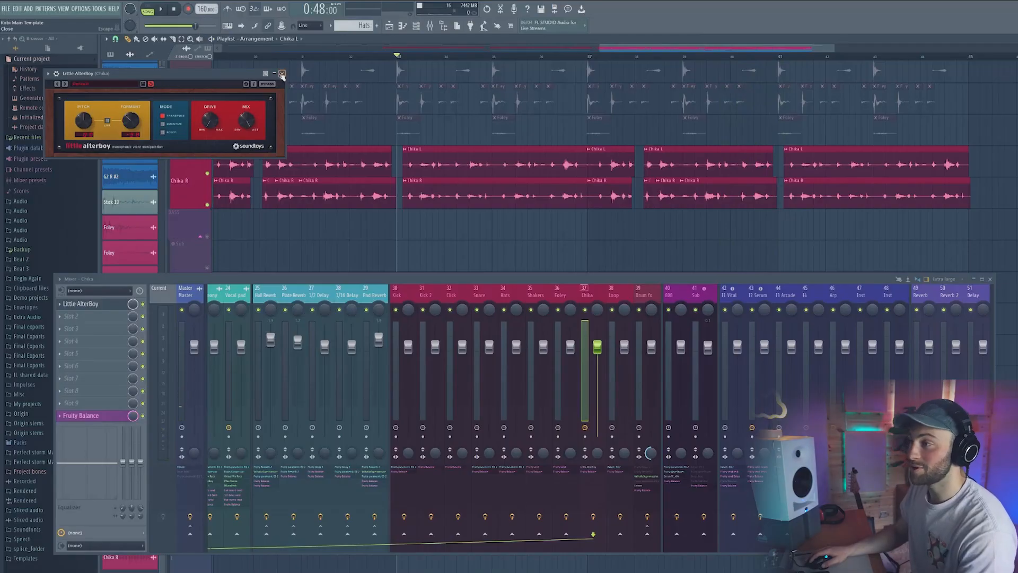
click(512, 78)
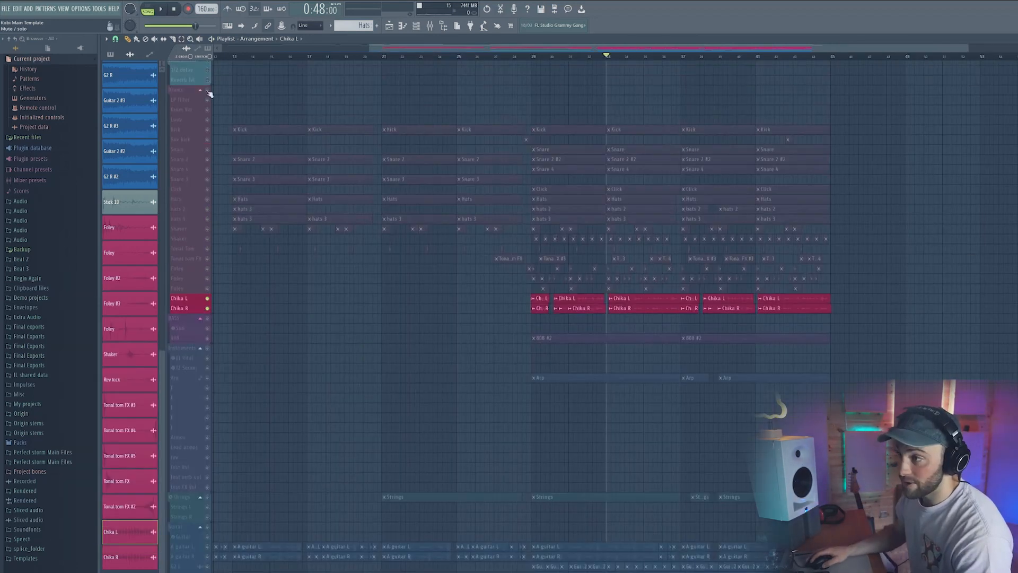
Enable the whole Drums group and play all drum layers from bar 29.
key(space)
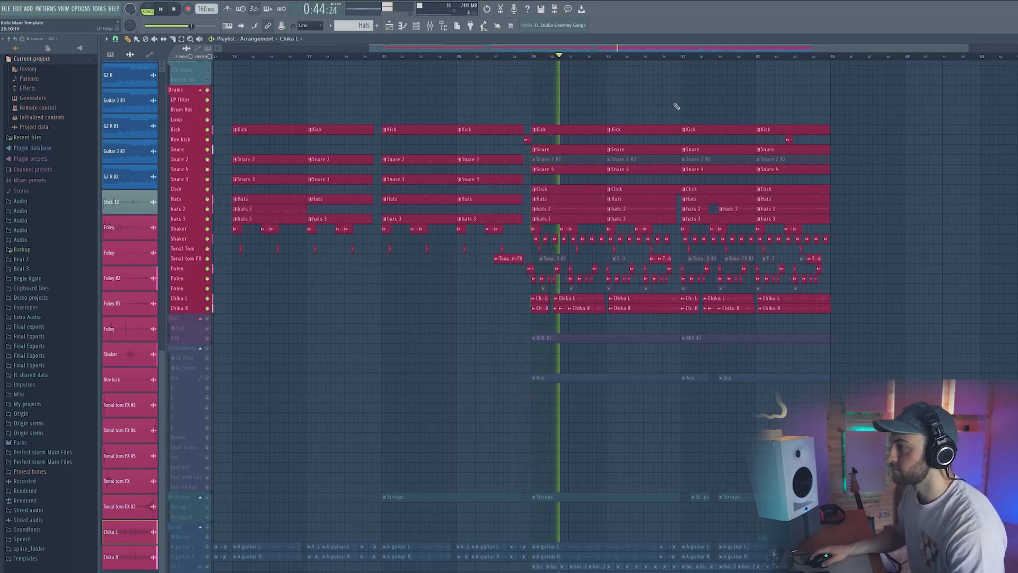
scroll(647, 49, left, 1)
scroll(755, 63, up, 1)
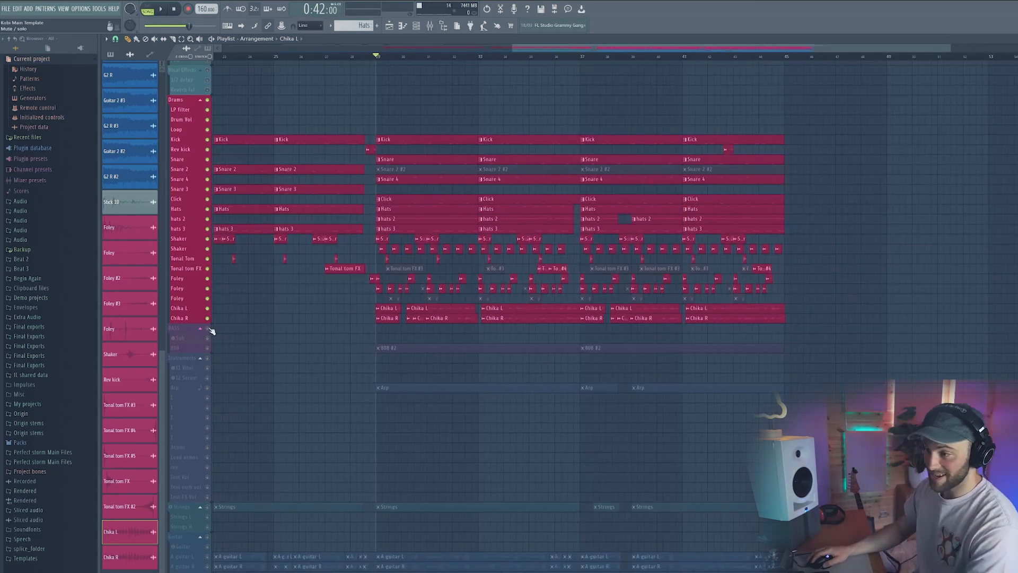
Unmute the Bass group and play the 808 together with all drums from bar 29.
click(208, 329)
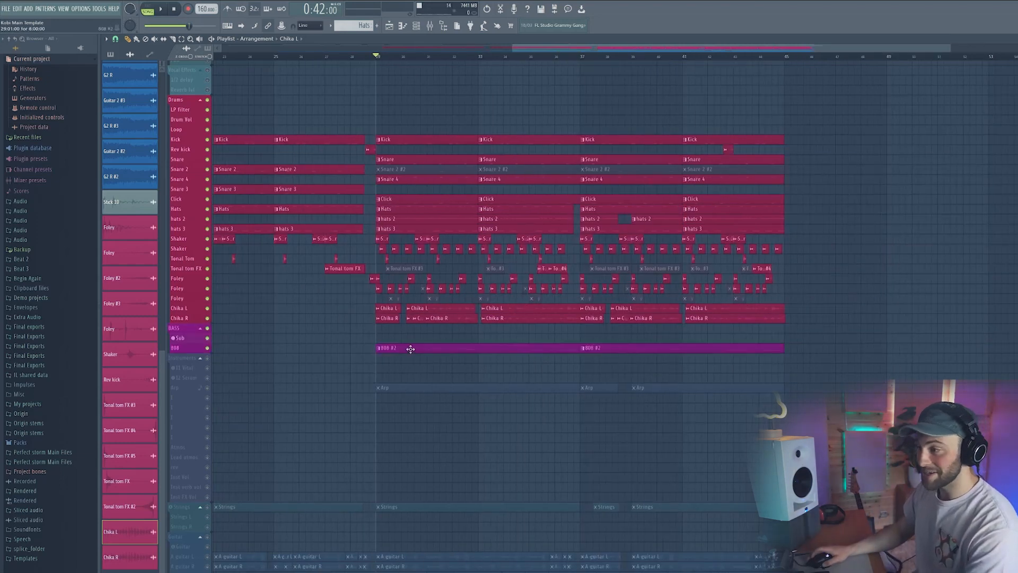
scroll(410, 348, up, 3)
scroll(501, 343, up, 2)
scroll(501, 343, up, 2)
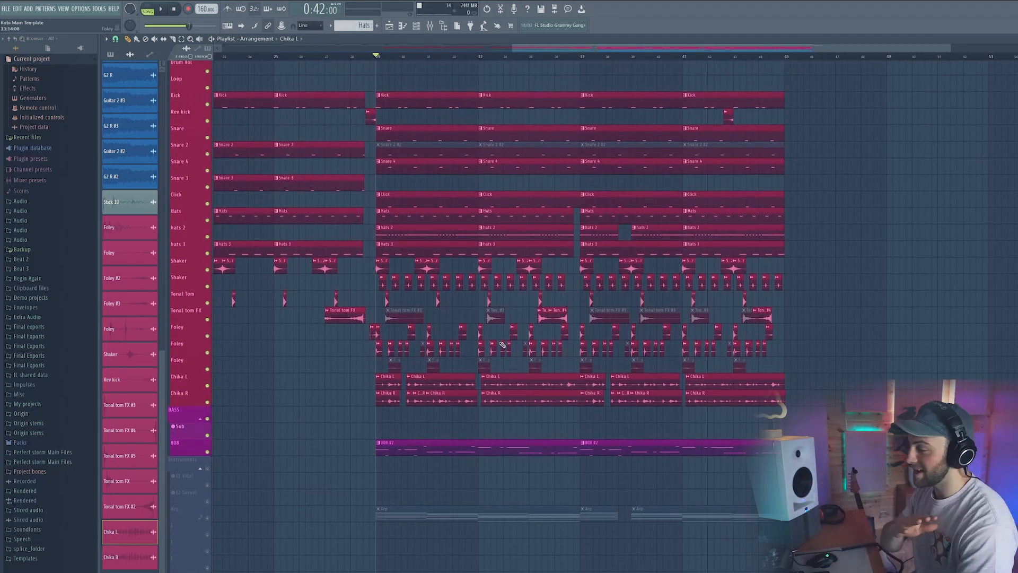
key(space)
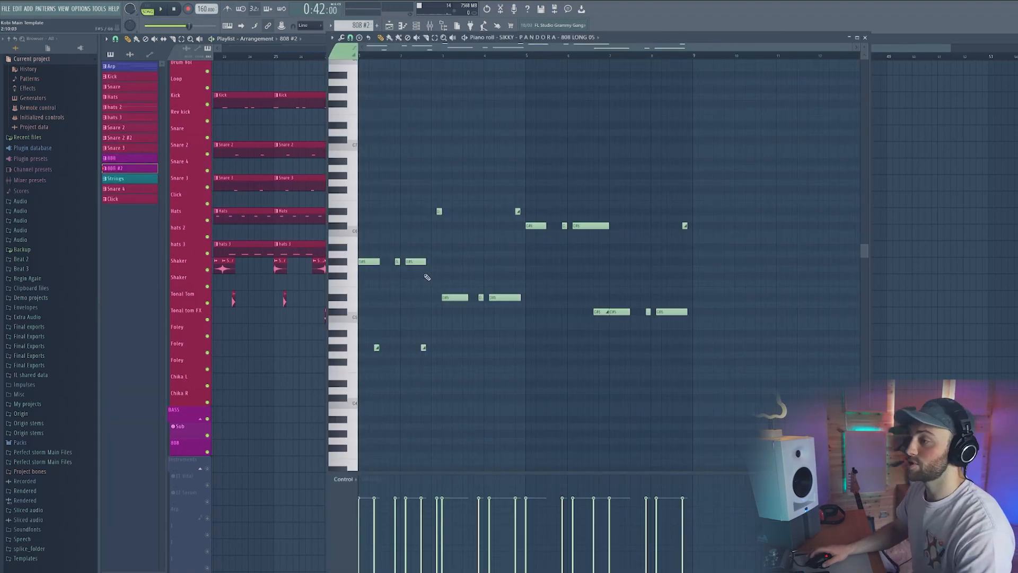
Play the simpler 808 pattern from its start with its piano roll open, and replay it from its third bar.
scroll(428, 277, up, 3)
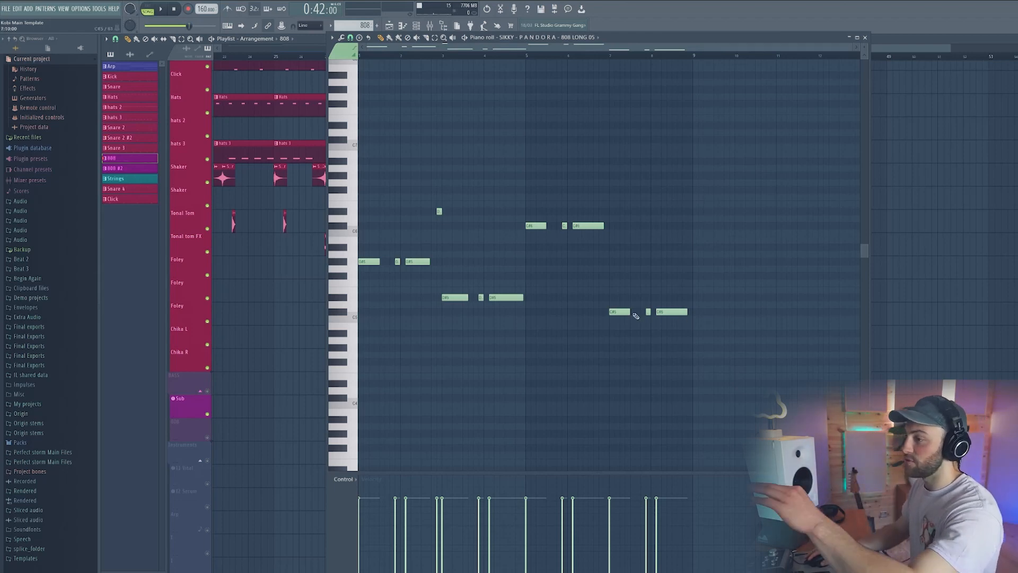
key(space)
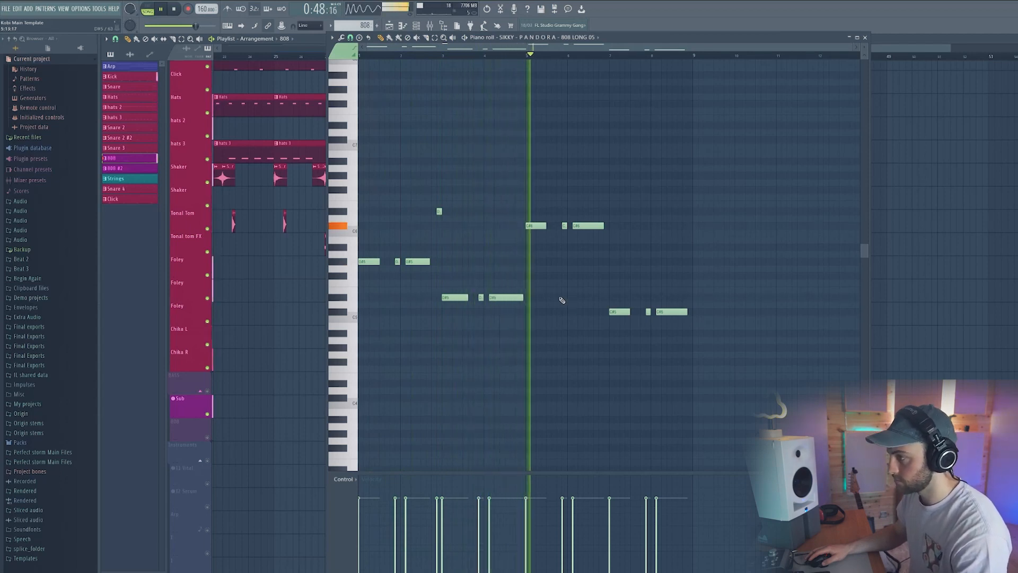
key(space)
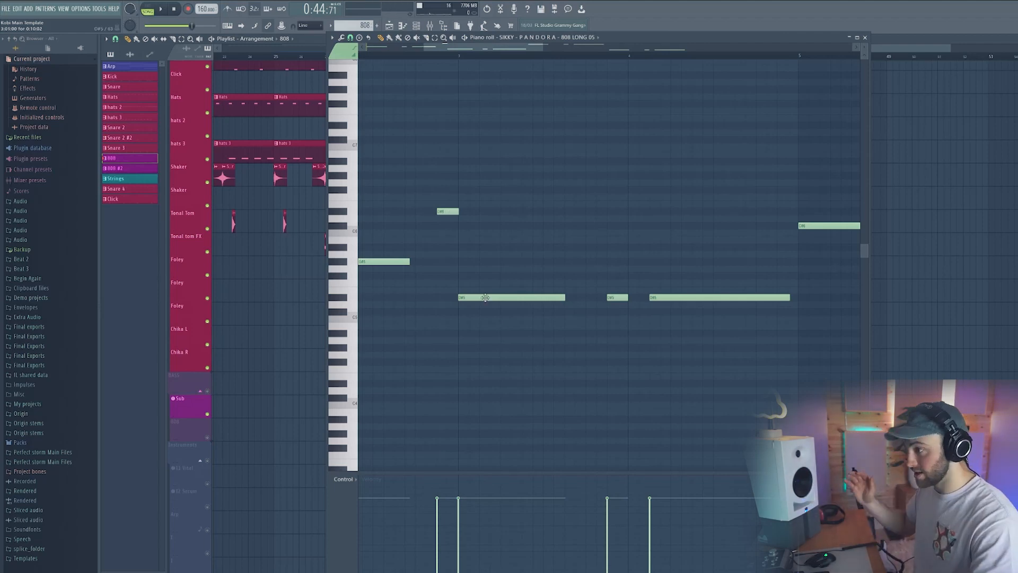
key(space)
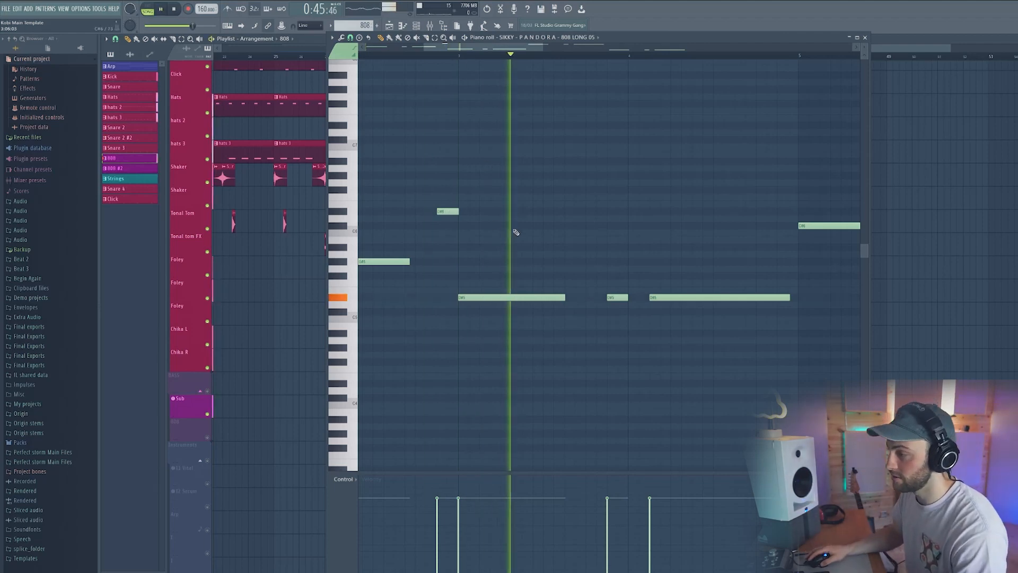
Play the 808 #2 pattern with the drums while viewing its notes, and close the piano roll.
scroll(647, 57, down, 1)
scroll(647, 57, down, 4)
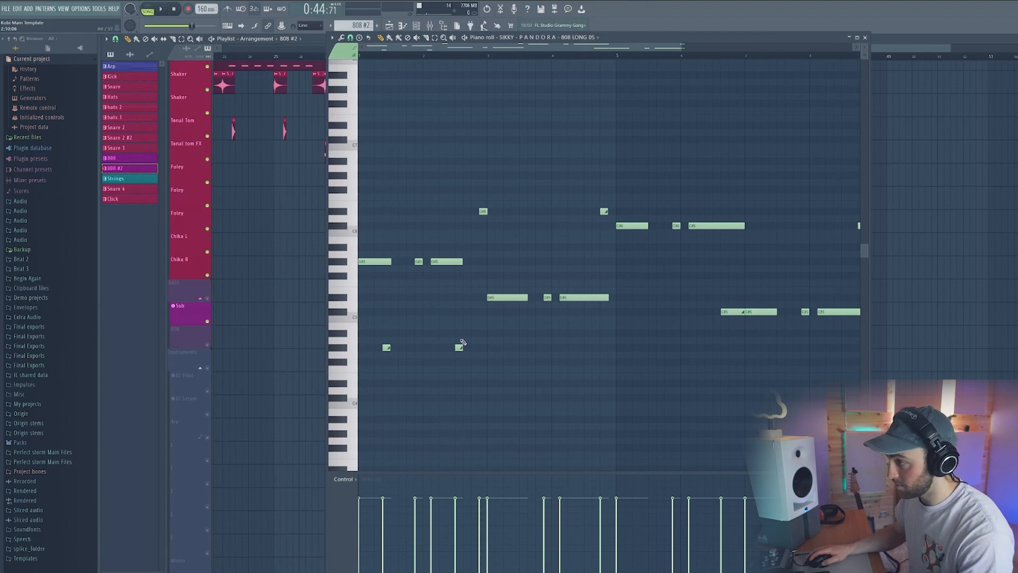
key(space)
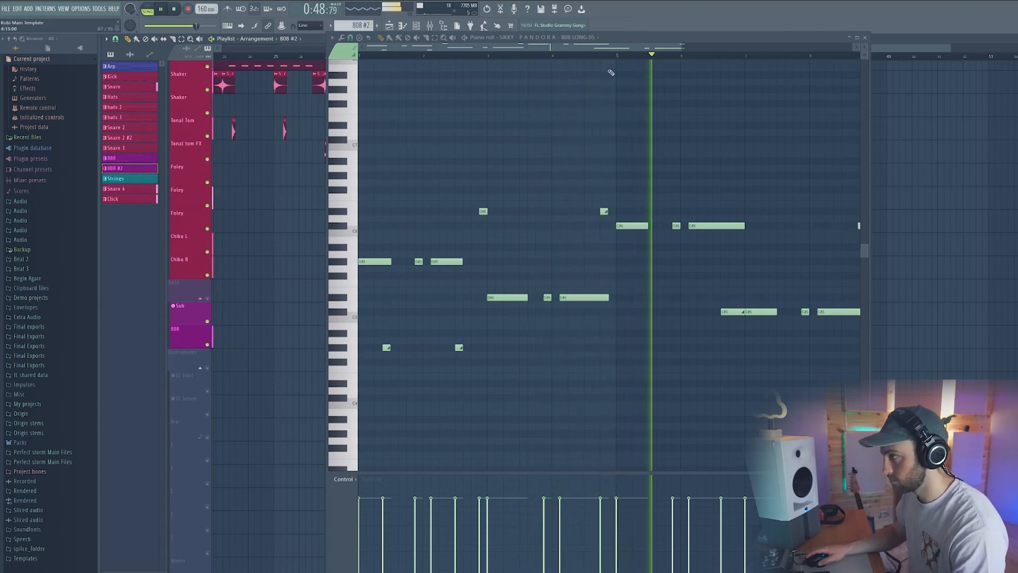
key(space)
key(F7)
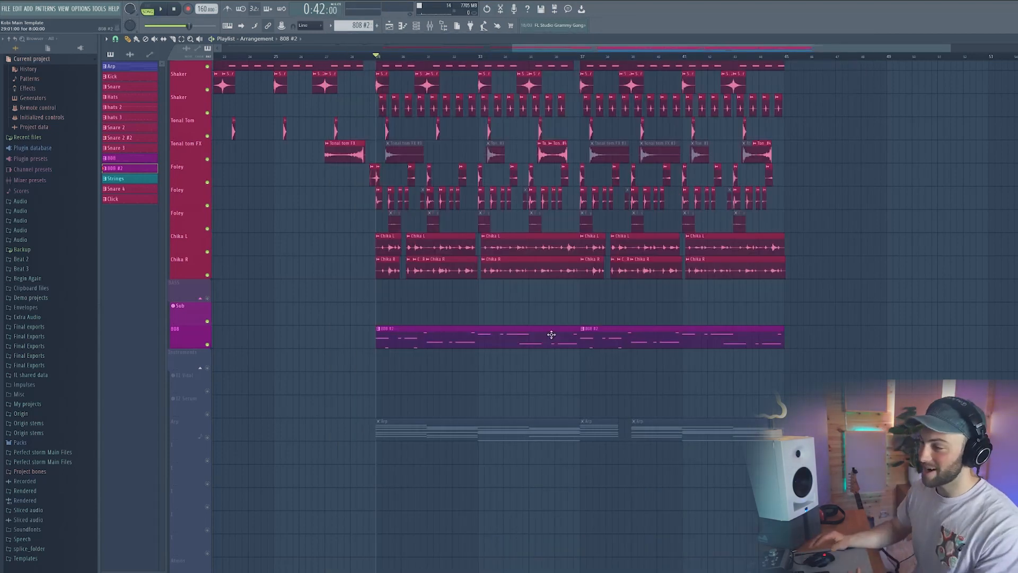
Show the 808 channel's effects in the mixer and solo the 808 playlist track.
key(F9)
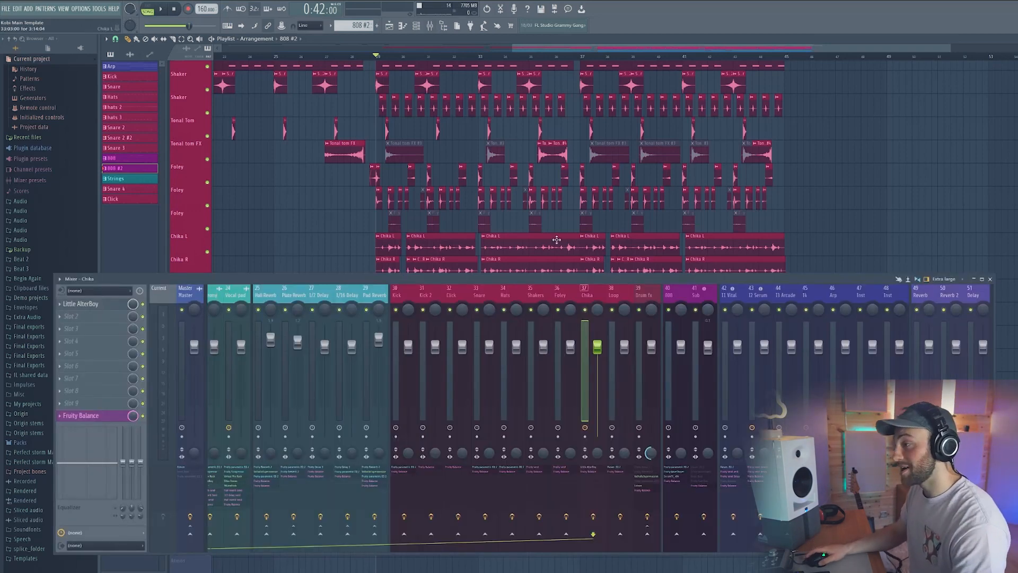
scroll(556, 240, down, 3)
click(675, 291)
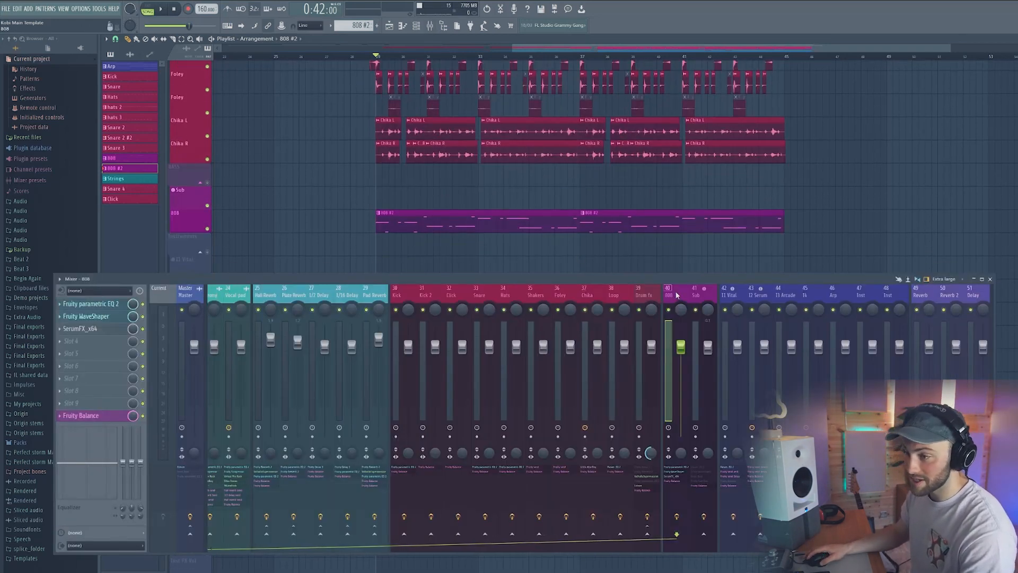
right_click(208, 229)
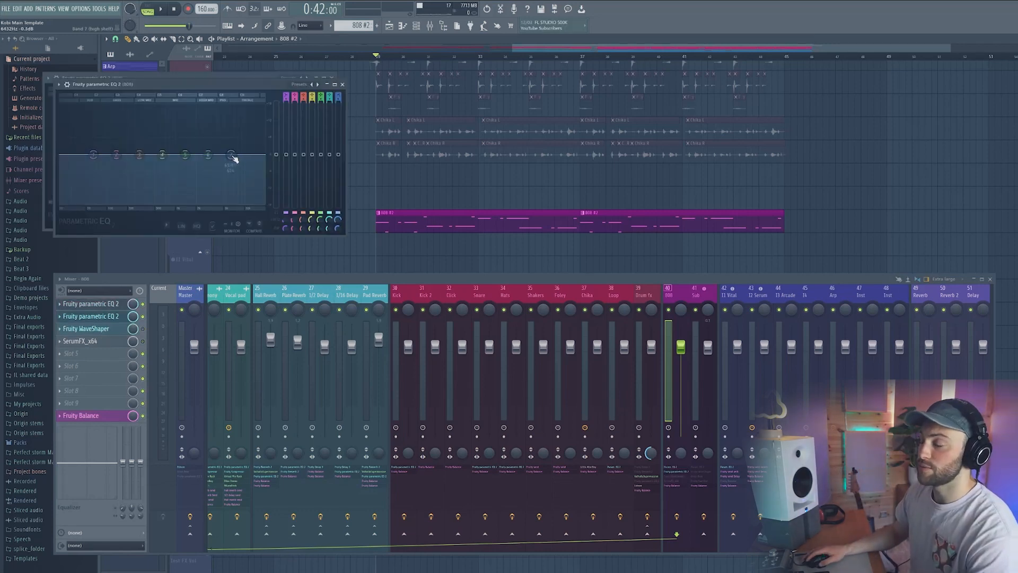
Pull band 7 of the 808 channel's Fruity parametric EQ 2 down in frequency and set it to low pass.
drag(262, 190, 155, 202)
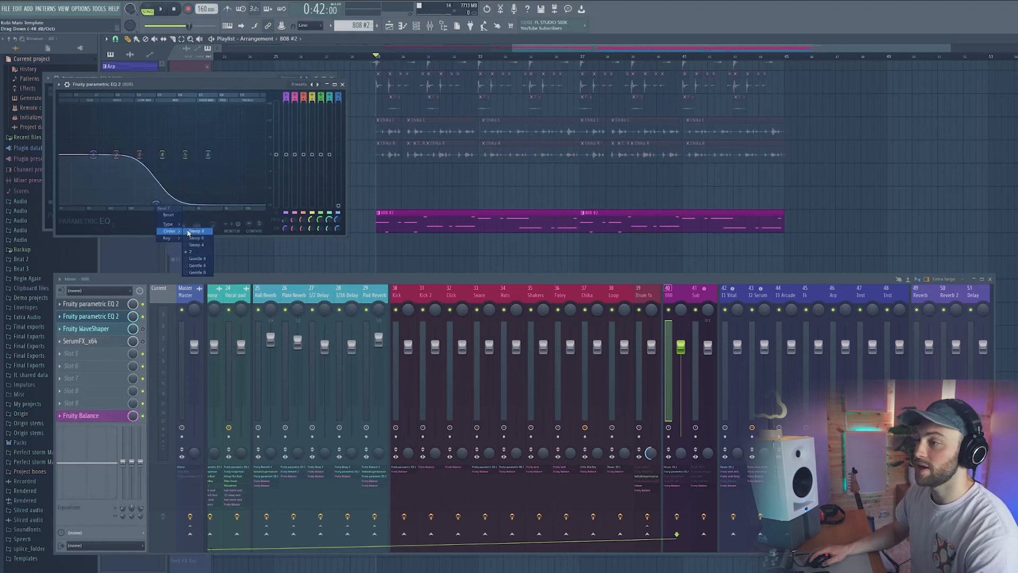
click(187, 231)
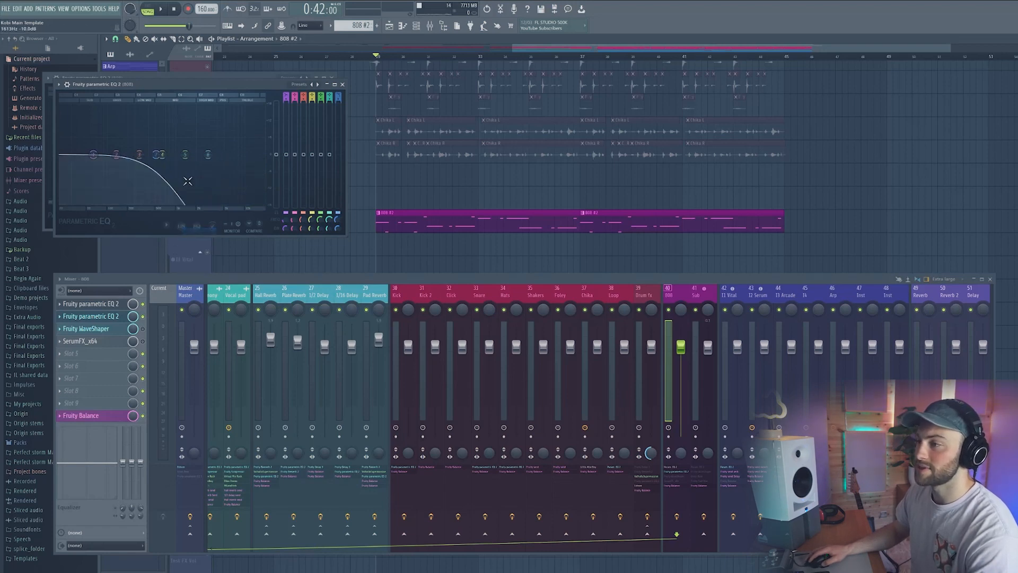
Sweep band 7's low-pass cutoff during 808 playback, try about 737 Hz, and move it up to about 14750 Hz.
key(space)
drag(120, 155, 98, 154)
key(space)
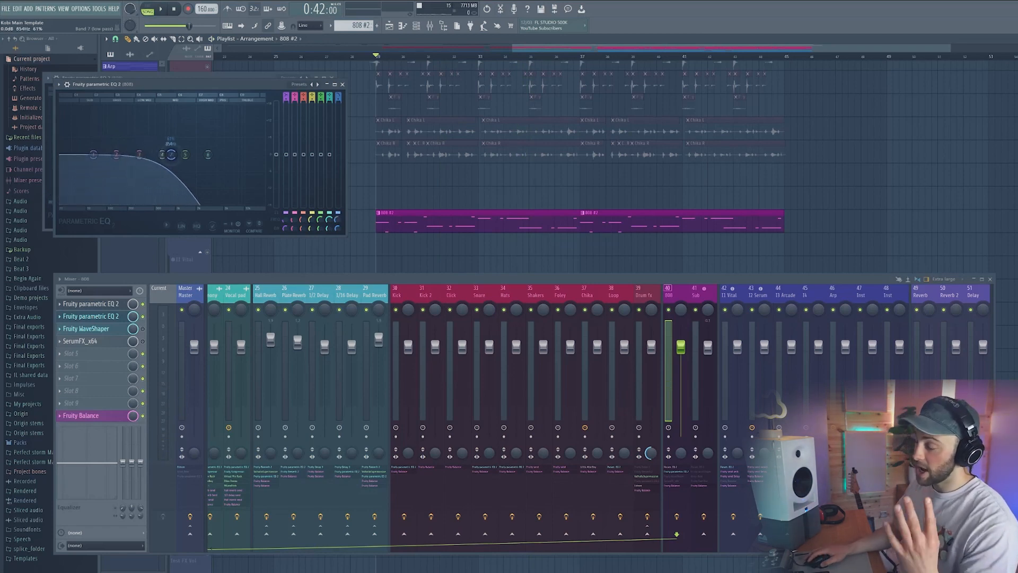
drag(170, 155, 166, 154)
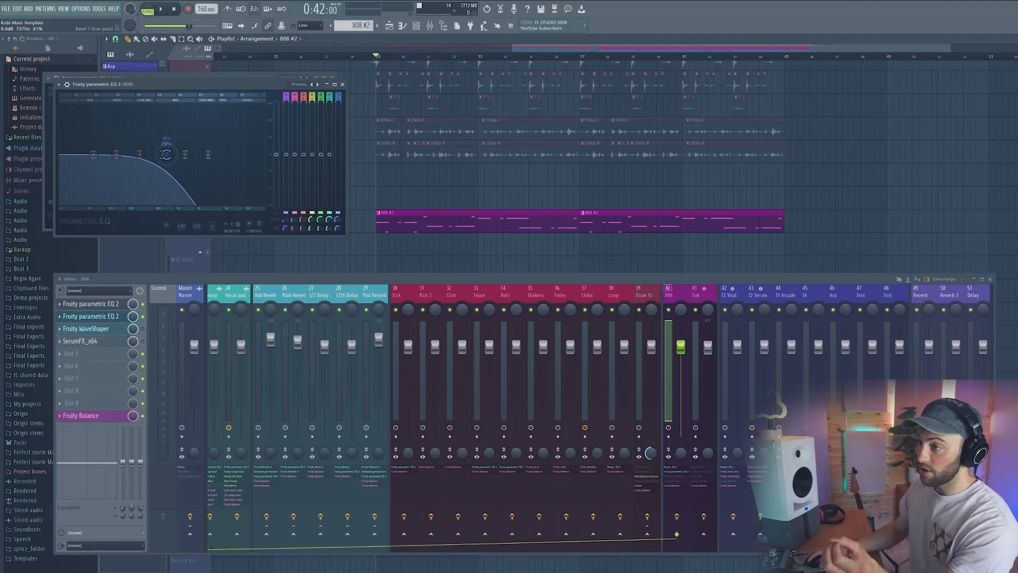
drag(166, 155, 259, 154)
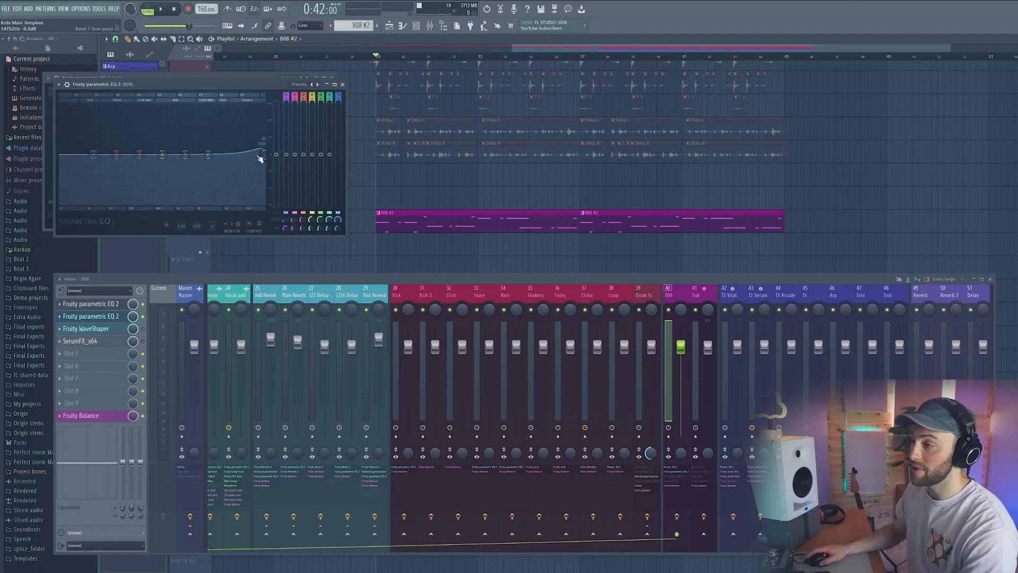
Set band 1 of the 808's EQ to high pass and raise its cutoff during playback.
key(space)
right_click(94, 154)
mouse_move(106, 173)
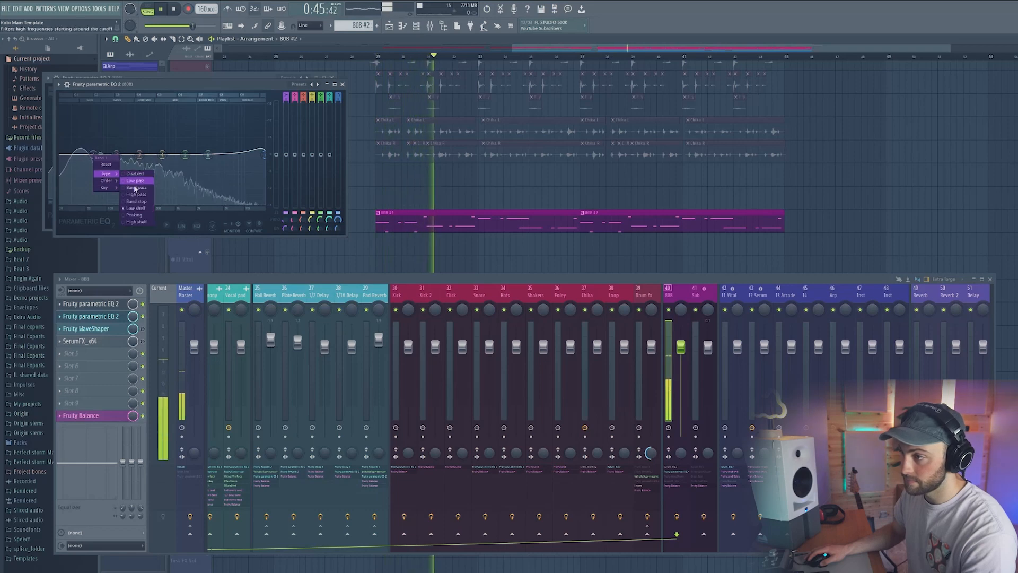
click(125, 196)
drag(93, 154, 133, 156)
key(space)
Open the 808 channel's Fruity WaveShaper and play the soloed 808 from bar 29.
click(90, 328)
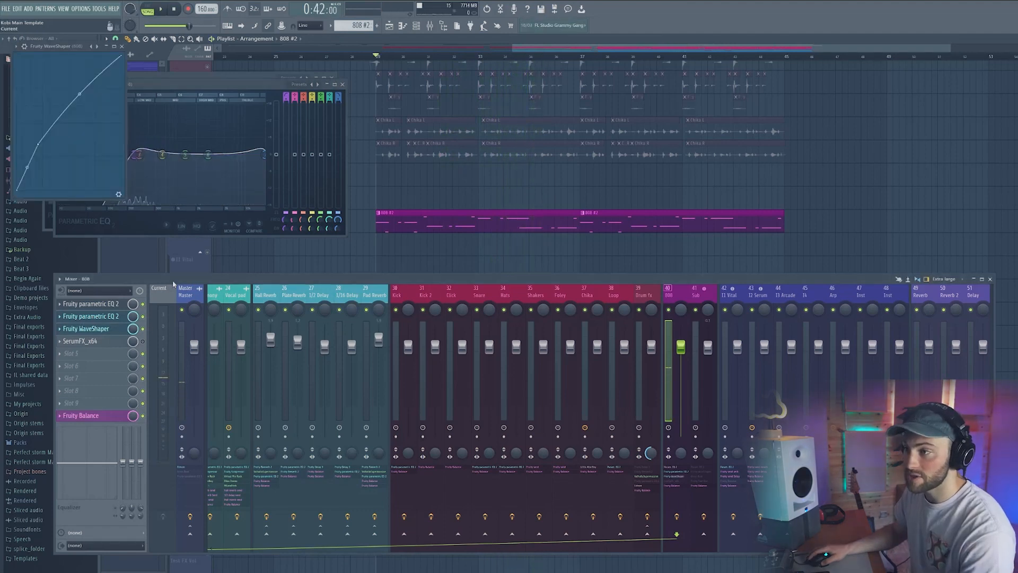
key(space)
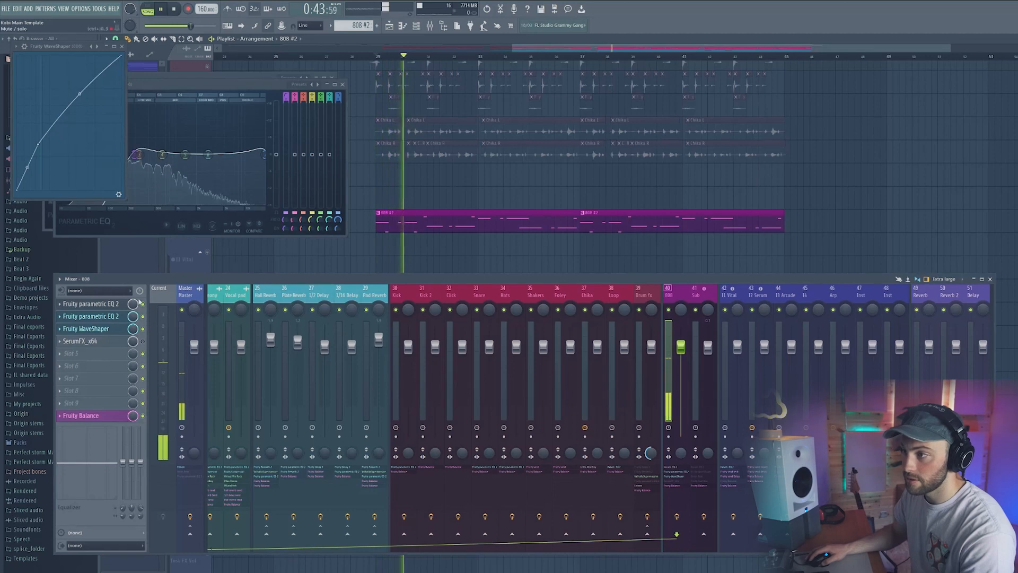
key(space)
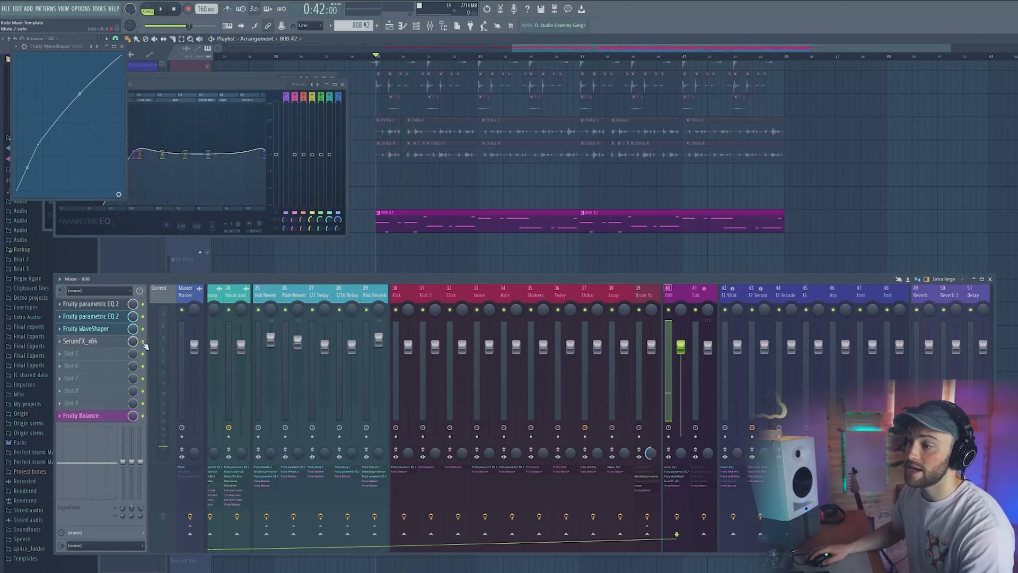
Open SerumFX on the 808 channel, adjust its distortion wet amount while playing the 808 from bar 29, and close it.
click(85, 341)
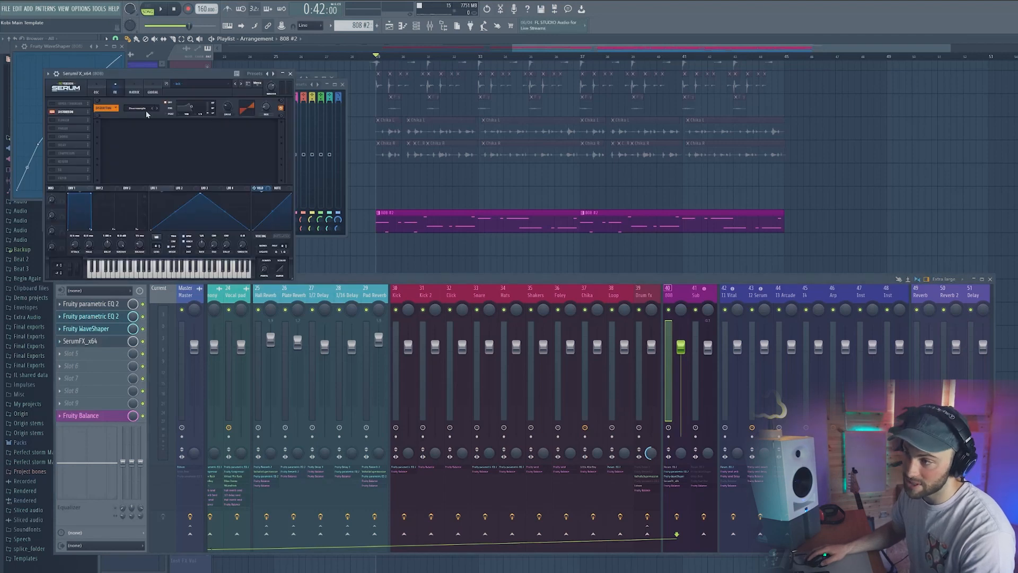
click(289, 74)
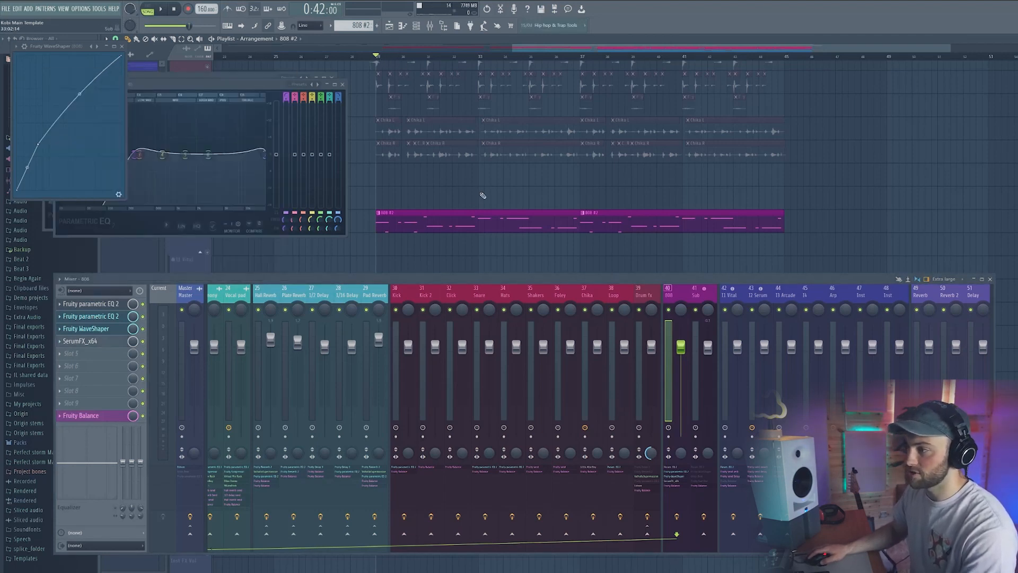
key(space)
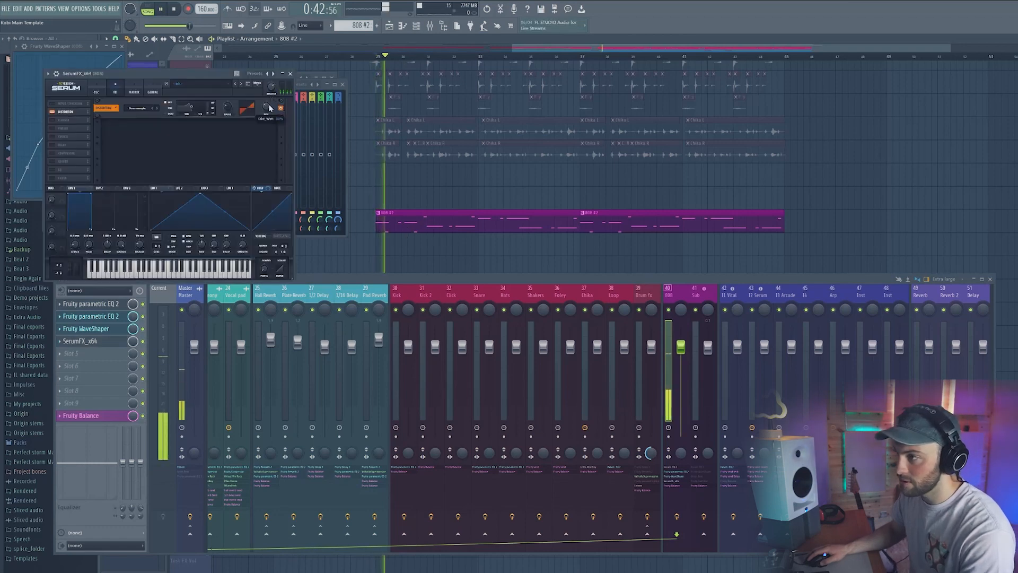
drag(270, 108, 269, 100)
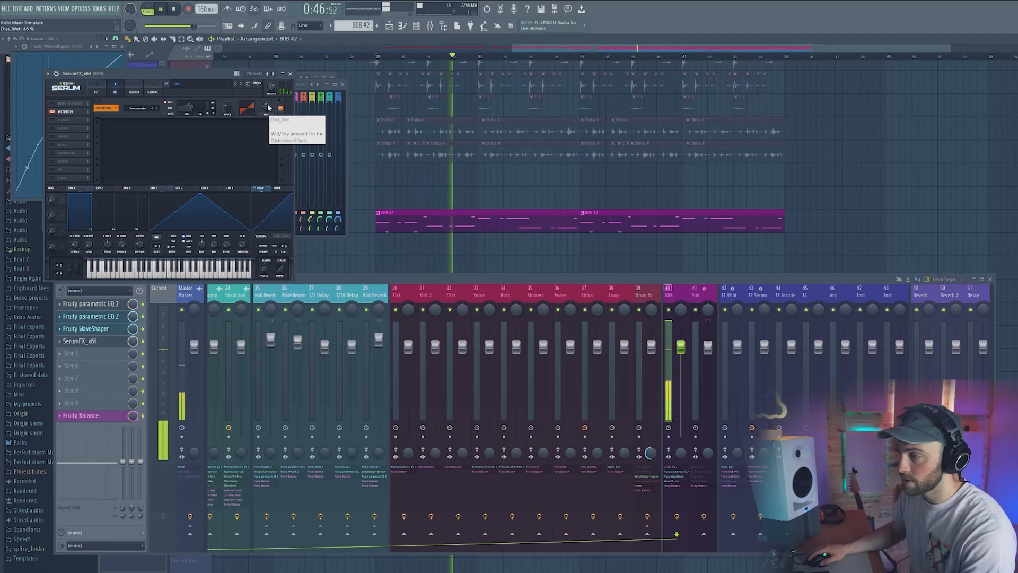
key(space)
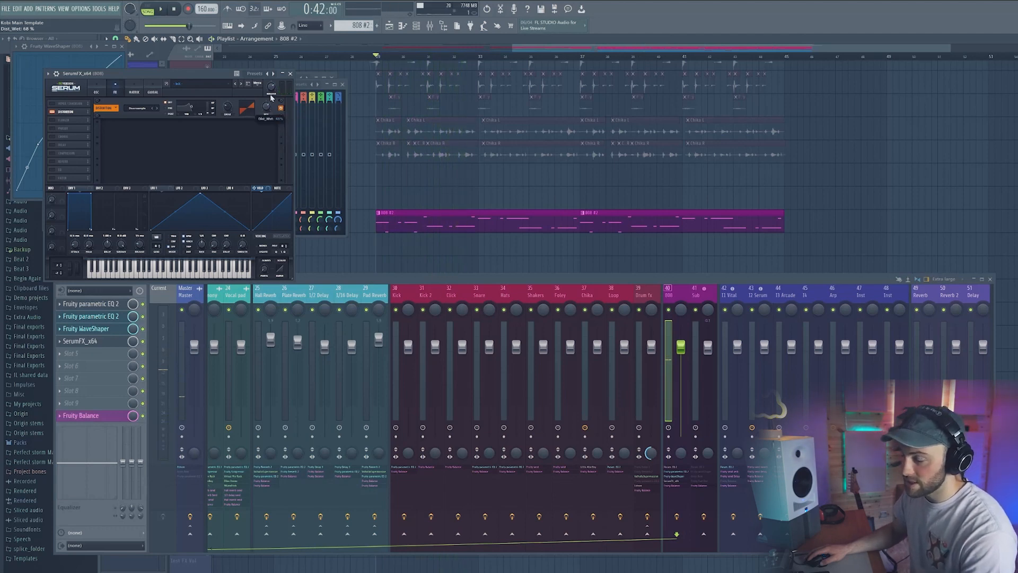
key(space)
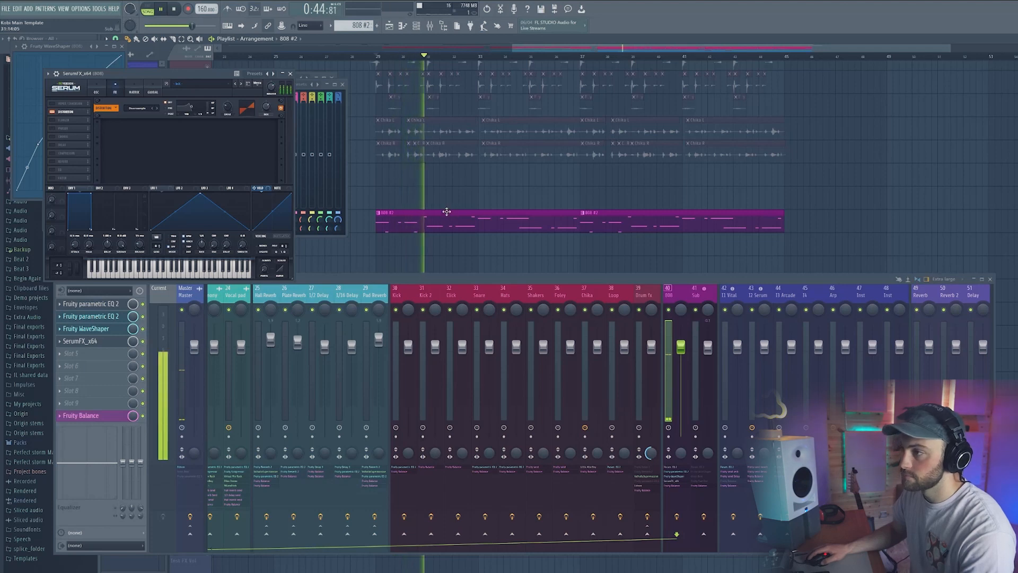
key(space)
click(290, 74)
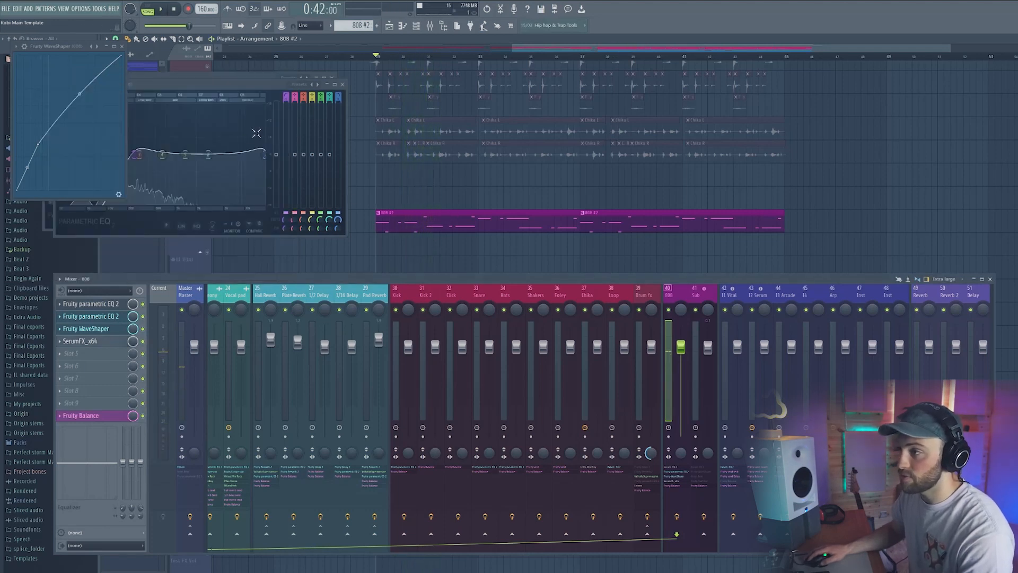
Audition the 808 while toggling its first Fruity parametric EQ 2, close that EQ's window and move the second EQ's window aside.
drag(273, 86, 402, 107)
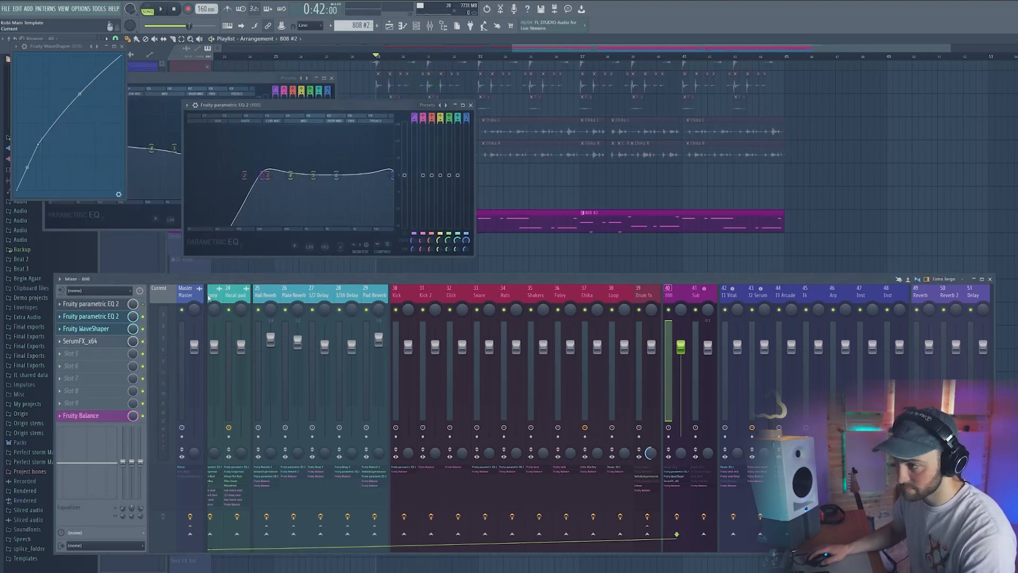
click(142, 304)
key(space)
click(470, 105)
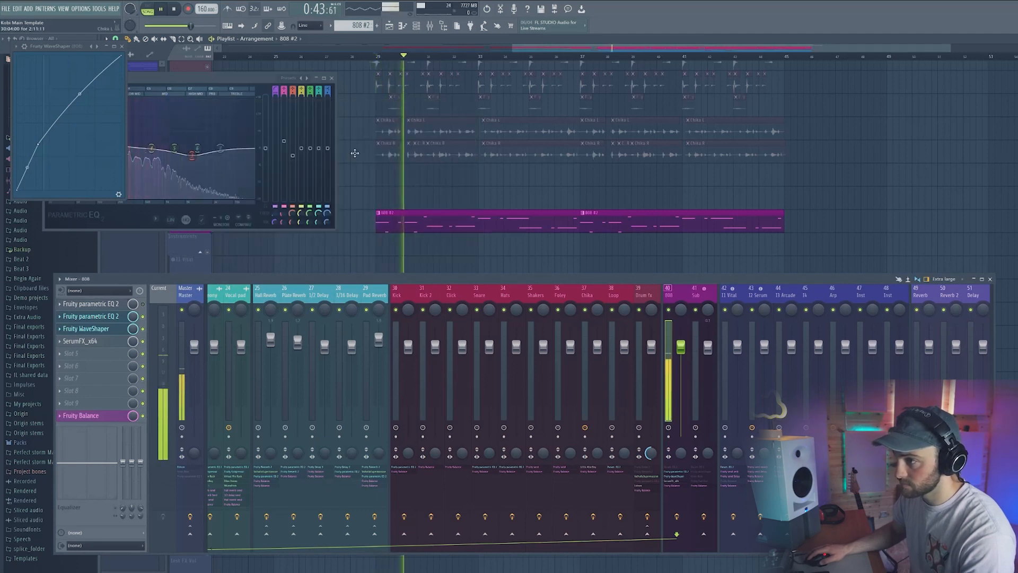
drag(188, 78, 285, 96)
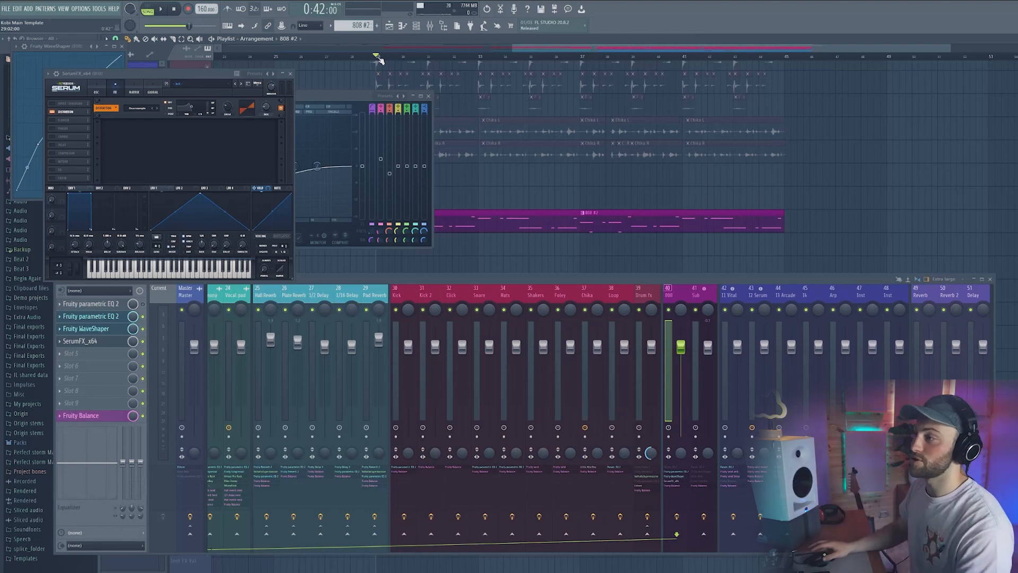
Play the 808 together with the drums from bar 29 with its EQ, WaveShaper and SerumFX effects bypassed.
key(space)
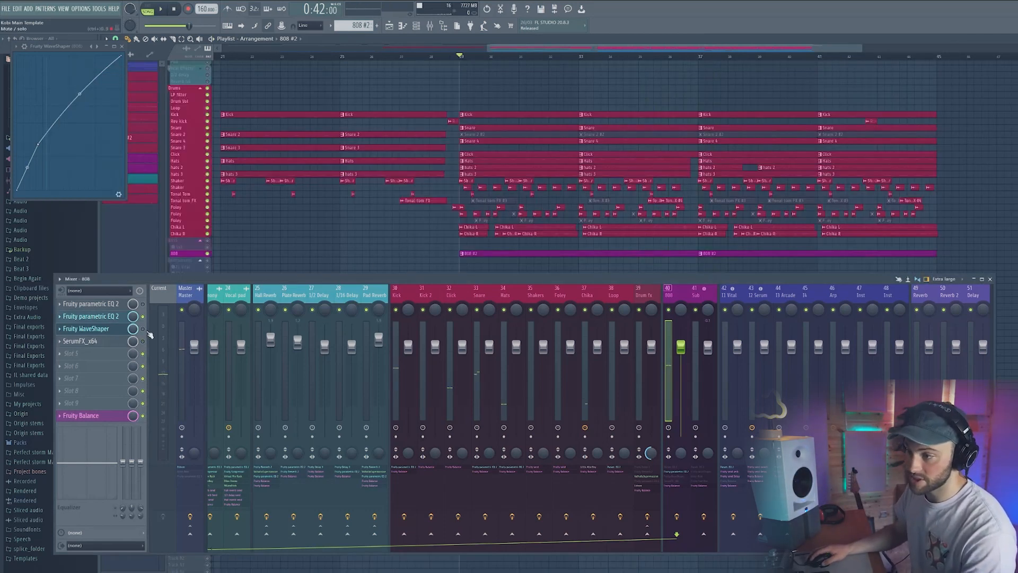
key(space)
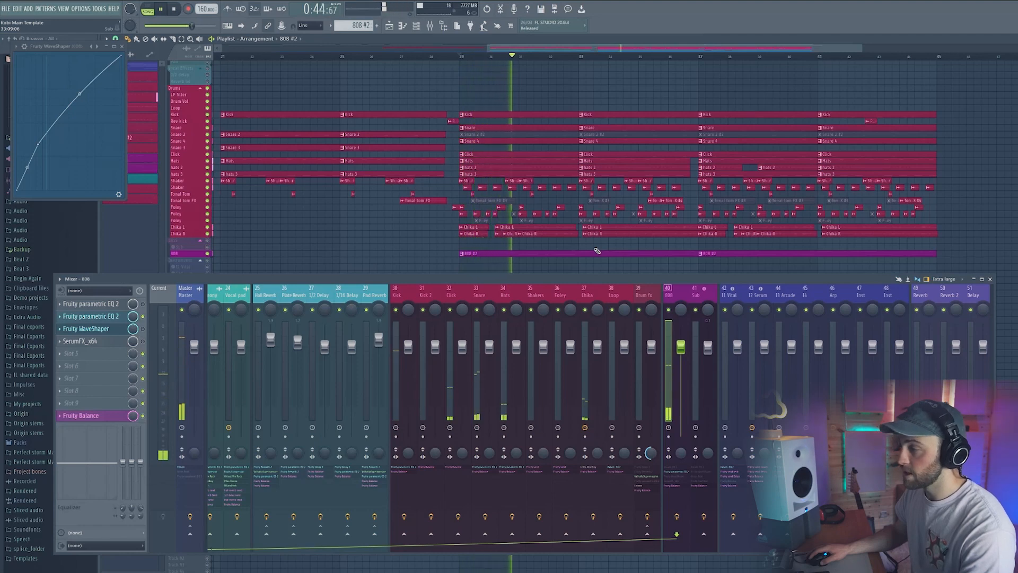
key(space)
Inspect the 808 channel's sample waveform, then close its sampler, the channel rack and SerumFX.
key(F6)
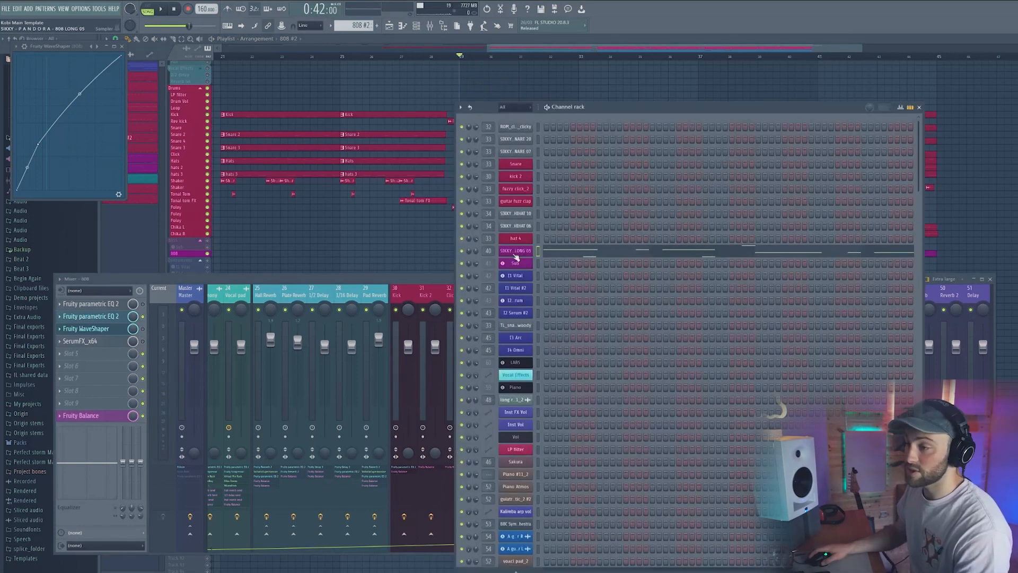
click(514, 253)
click(15, 95)
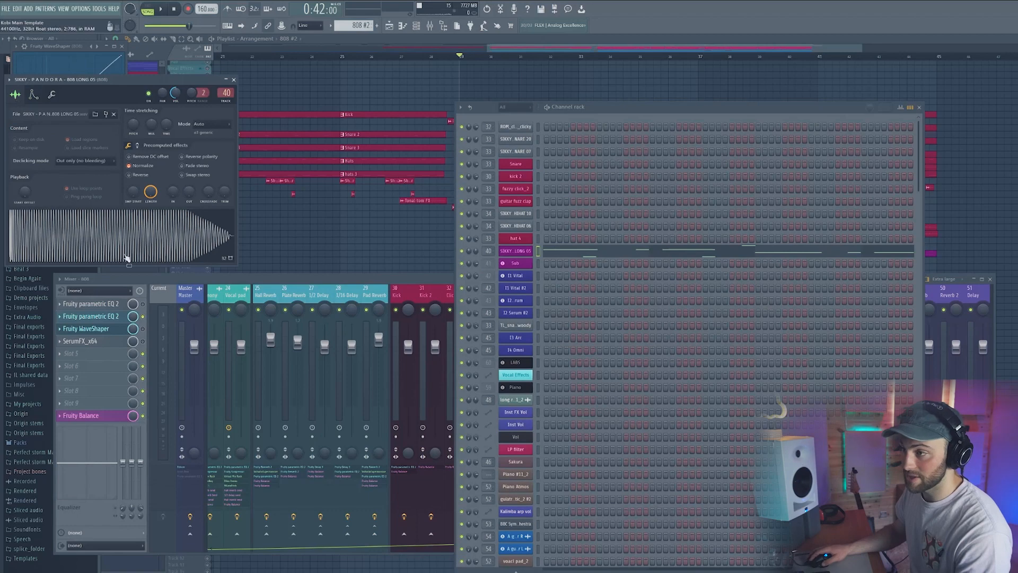
click(234, 80)
key(F6)
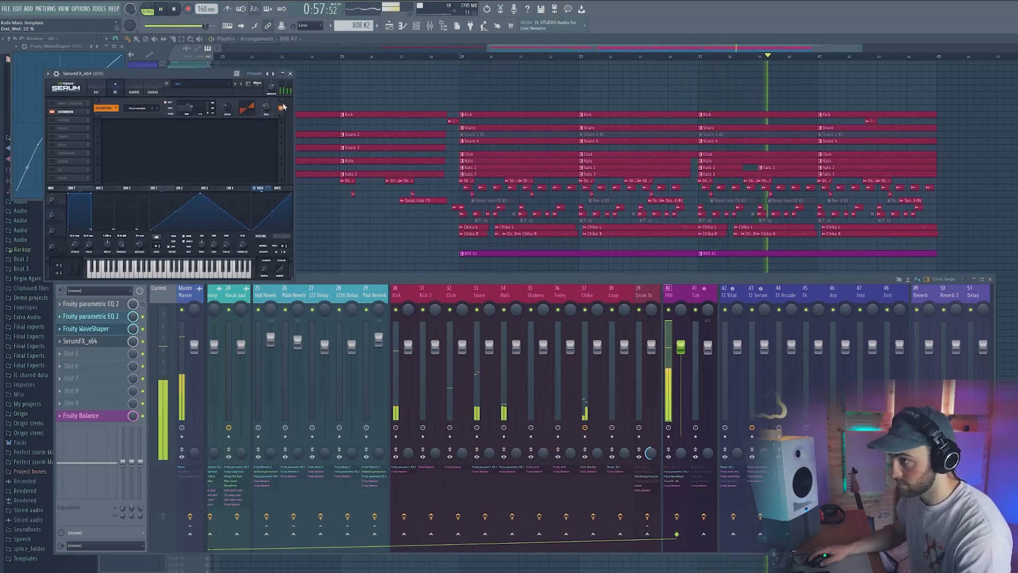
click(291, 74)
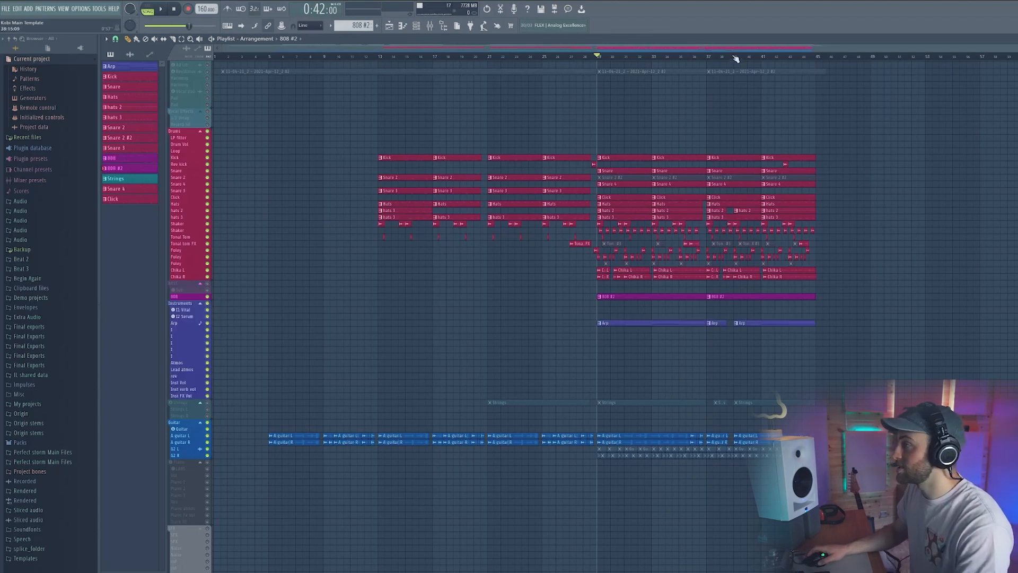
Solo the Instruments track group and play the Arp pattern from bar 29.
scroll(735, 59, up, 5)
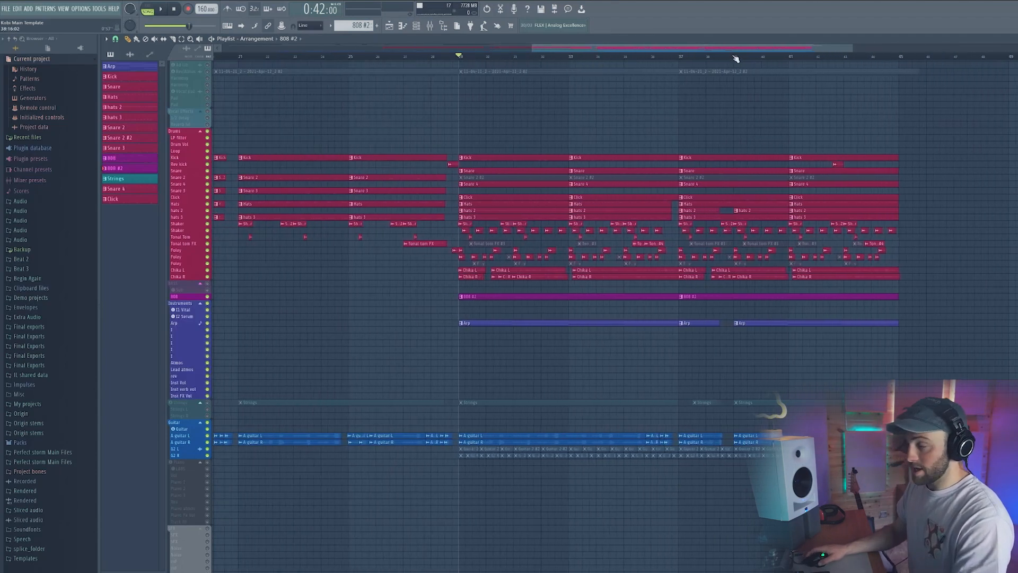
right_click(208, 304)
scroll(423, 334, up, 4)
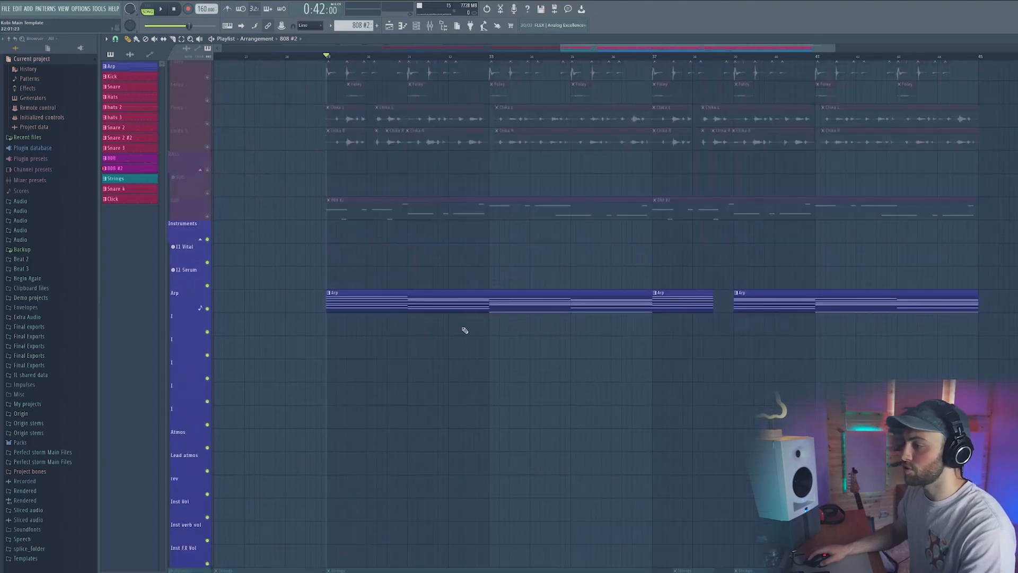
key(space)
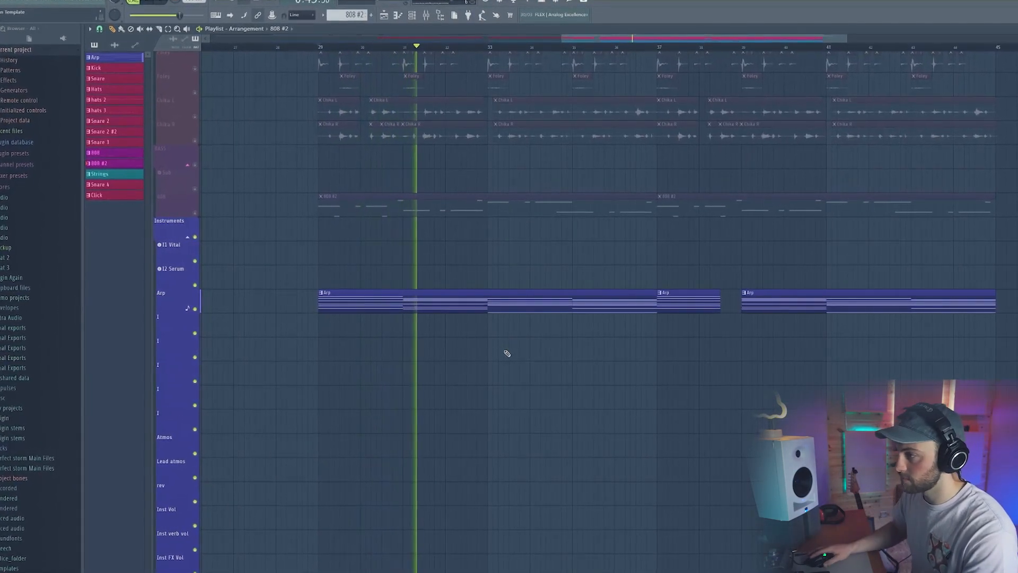
scroll(546, 44, down, 4)
scroll(596, 234, up, 4)
scroll(597, 234, down, 4)
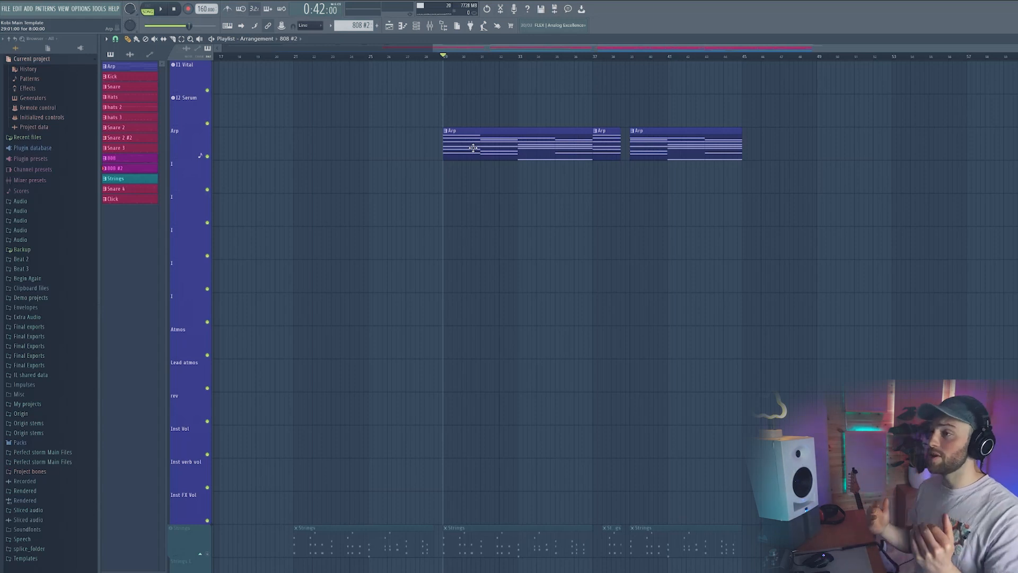
Examine the Arp pattern's chord notes in the piano roll from bar 1, then close all open windows.
key(F9)
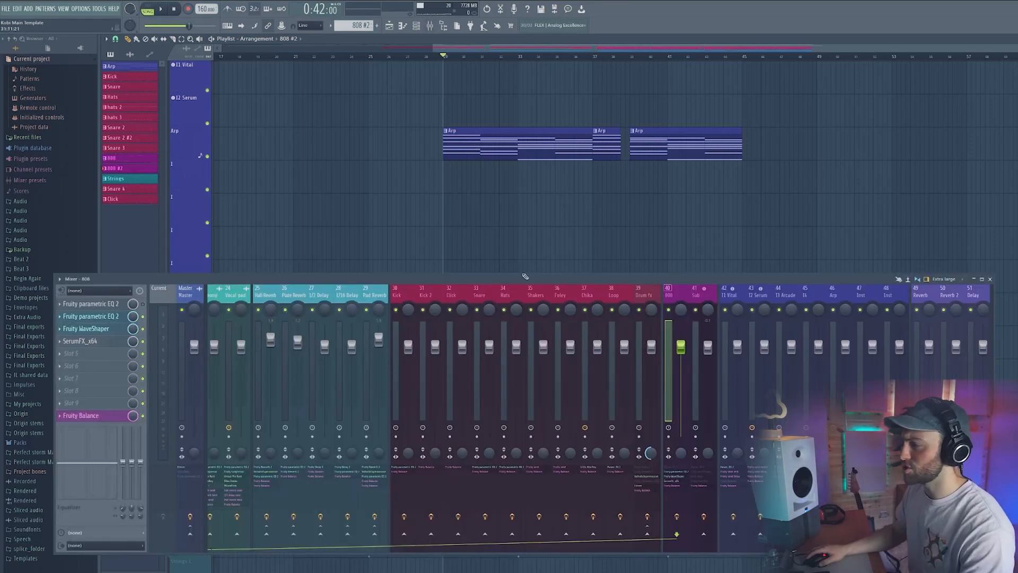
key(space)
scroll(461, 183, down, 3)
double_click(461, 175)
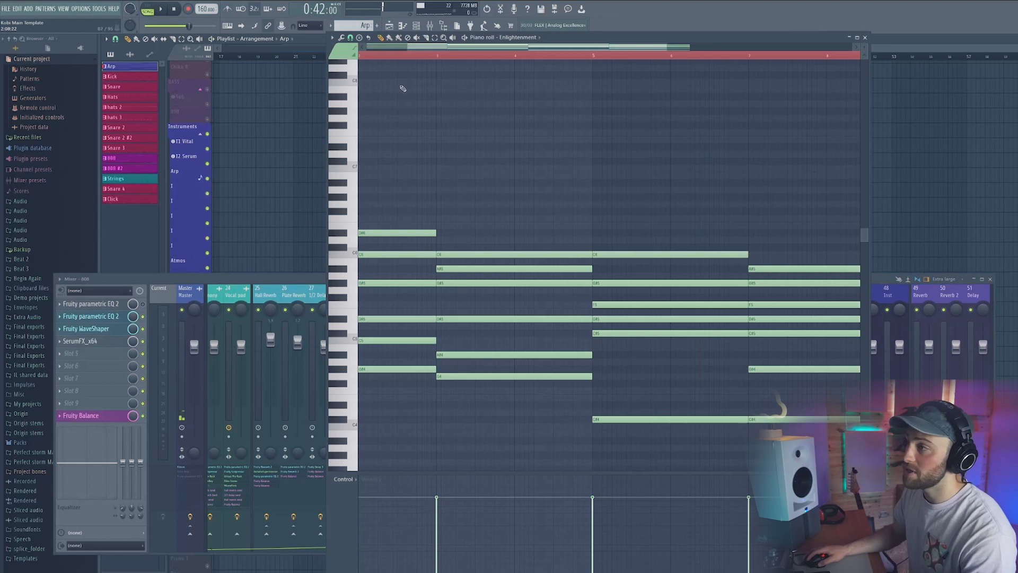
drag(418, 54, 179, 57)
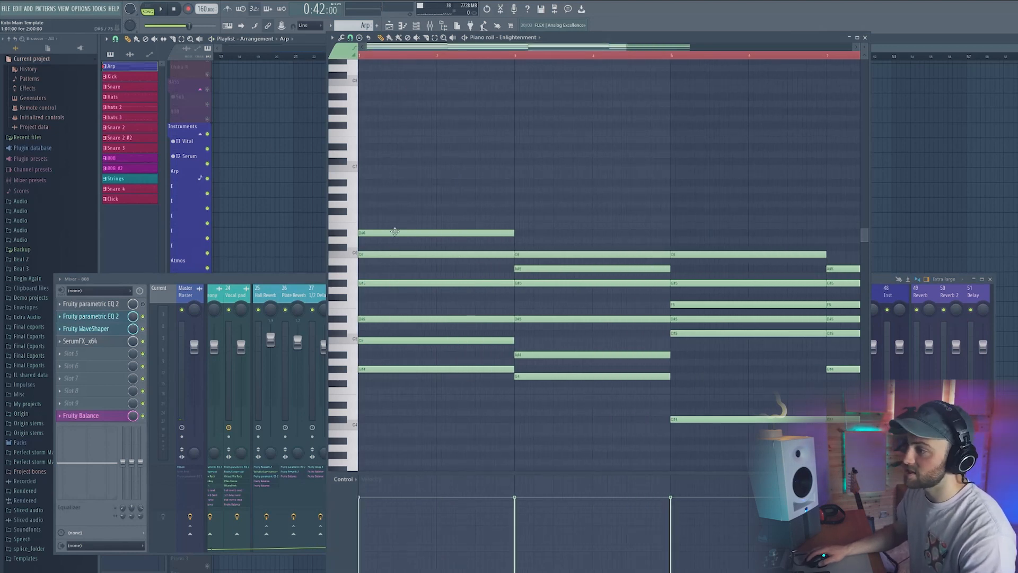
key(F12)
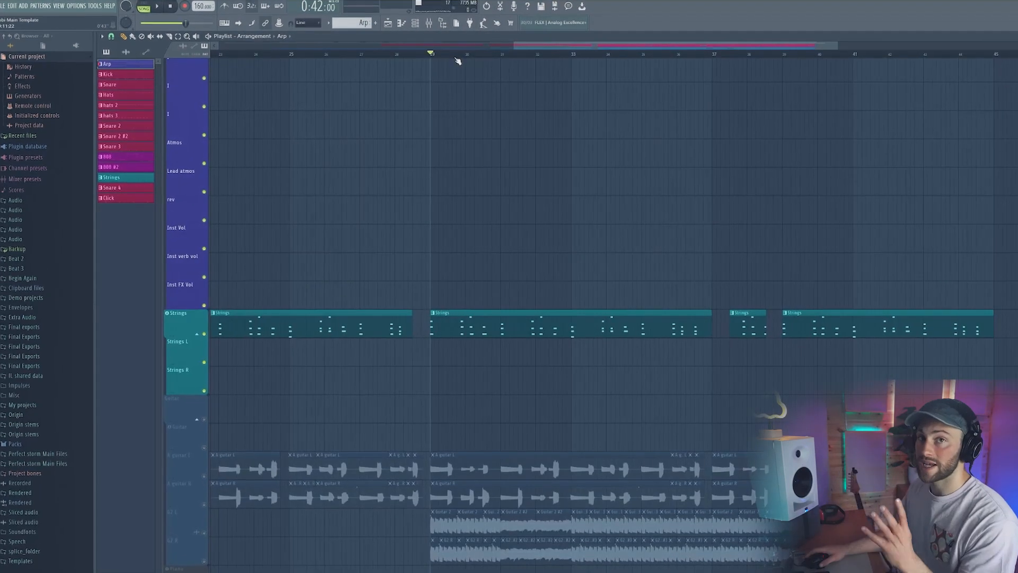
Play the soloed Strings pattern from bar 29 and open its BBC Symphony Orchestra channel.
key(space)
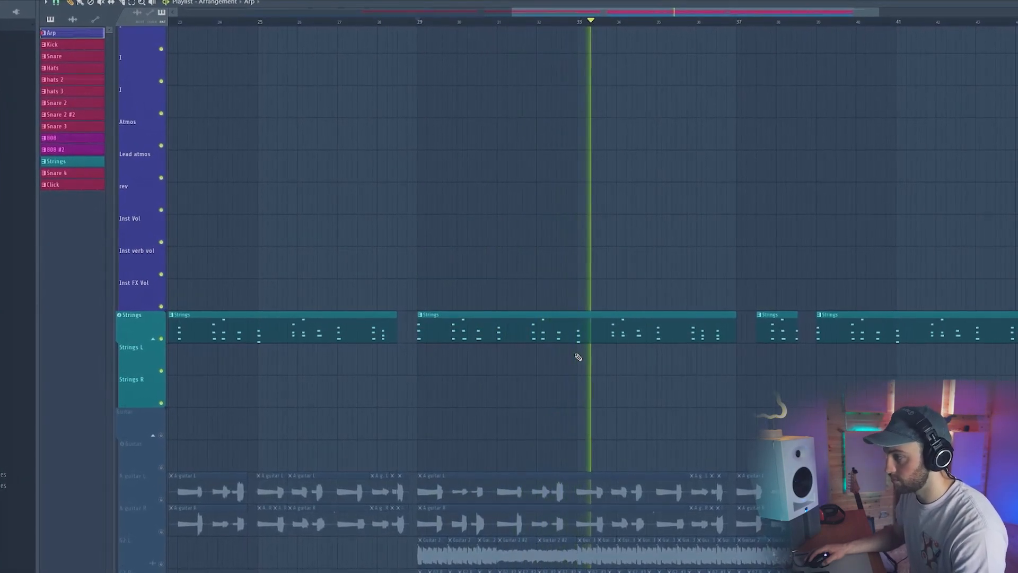
key(F6)
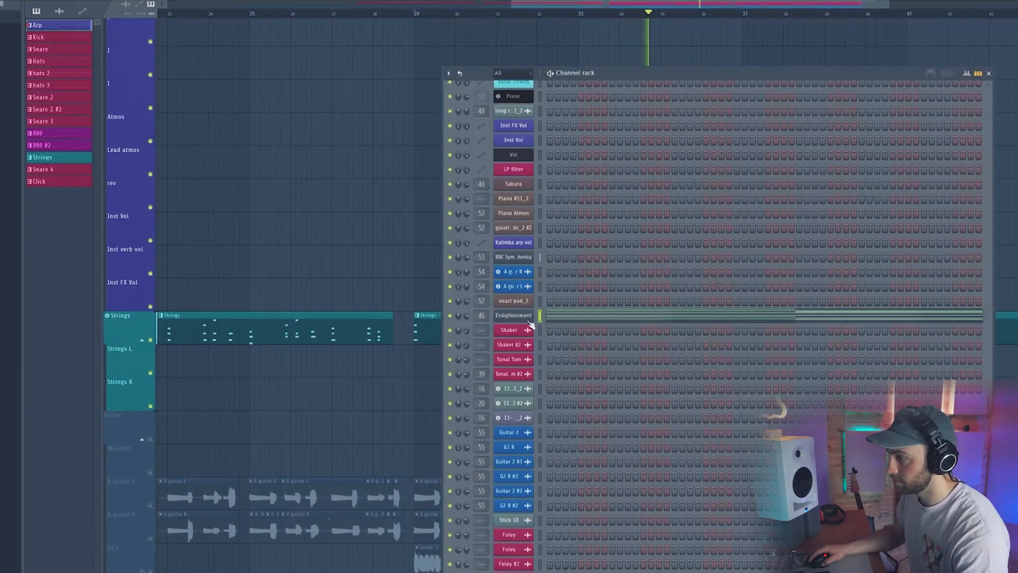
click(512, 257)
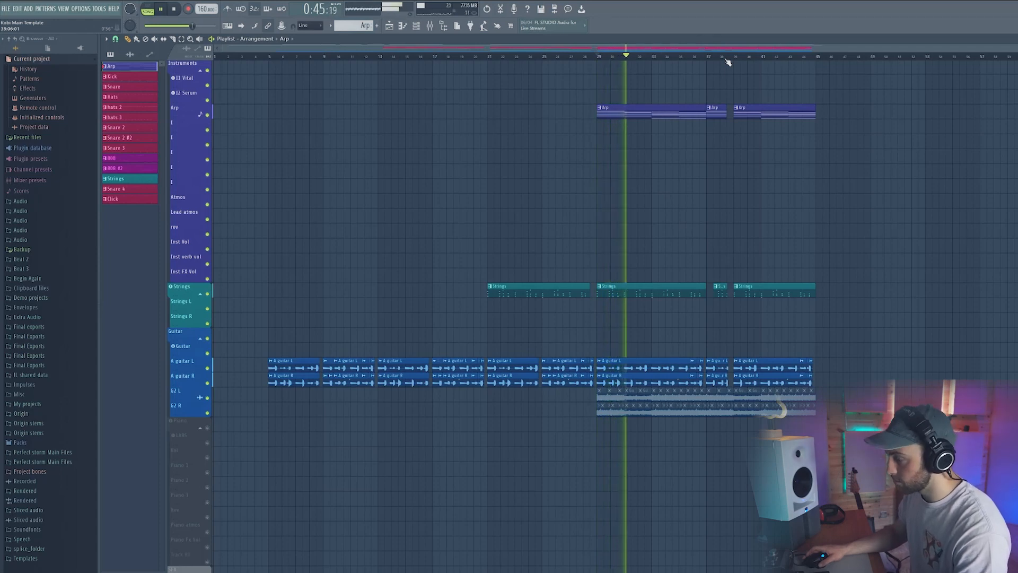
Play the Arp, Strings and guitar layers together, followed by the full beat with drums and 808.
scroll(727, 62, up, 4)
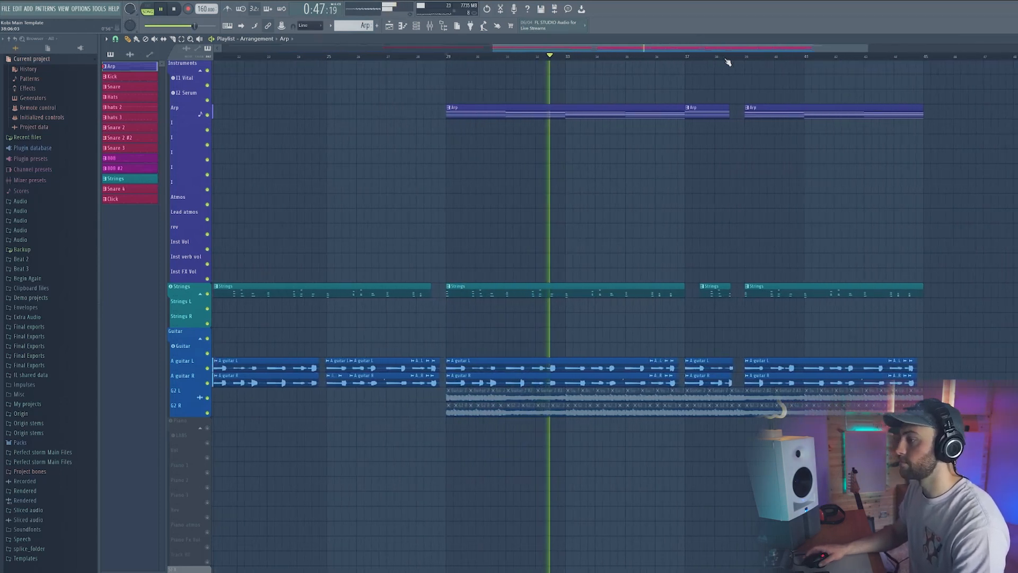
key(space)
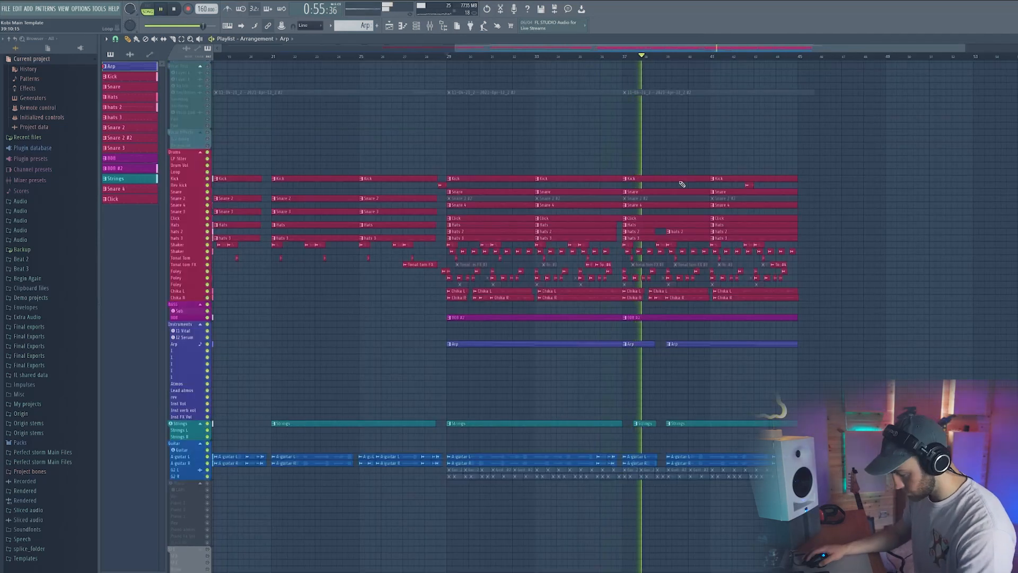
scroll(670, 244, up, 1)
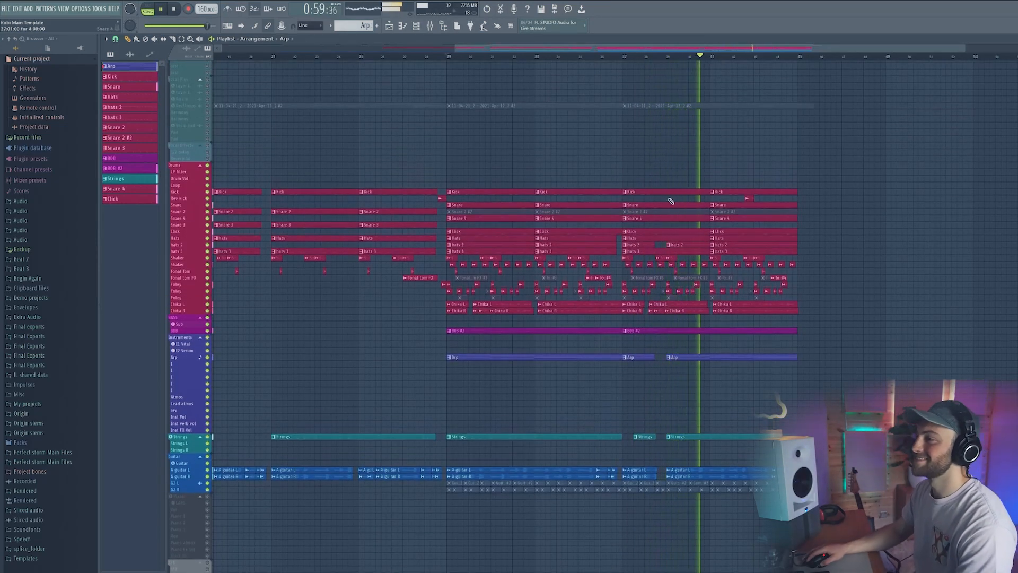
scroll(615, 62, down, 2)
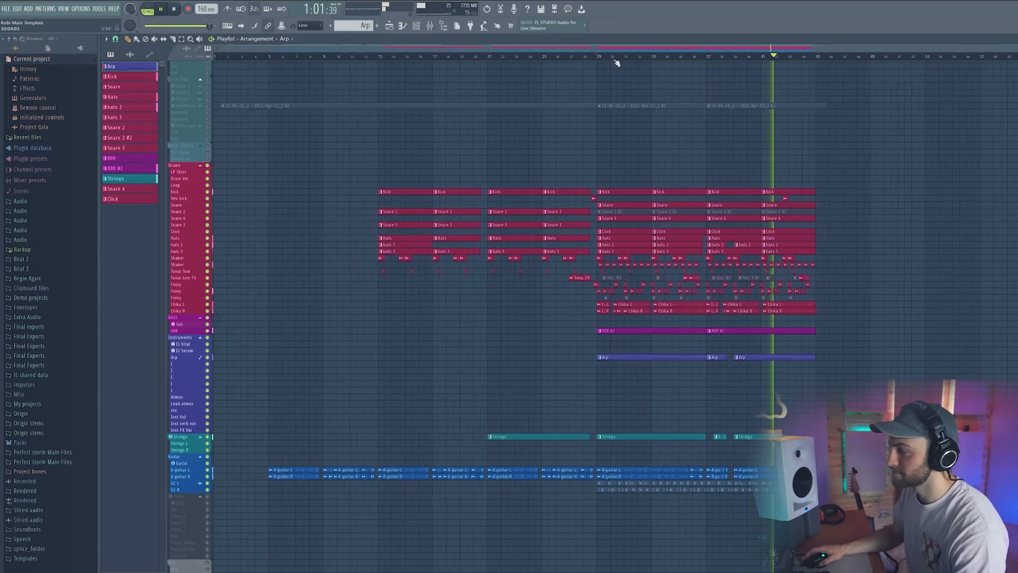
scroll(709, 271, up, 2)
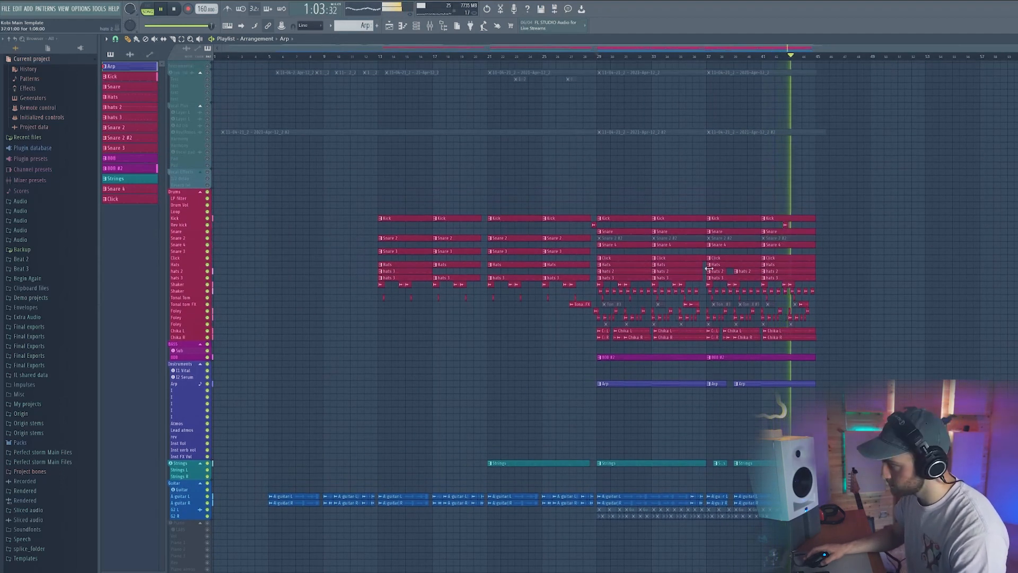